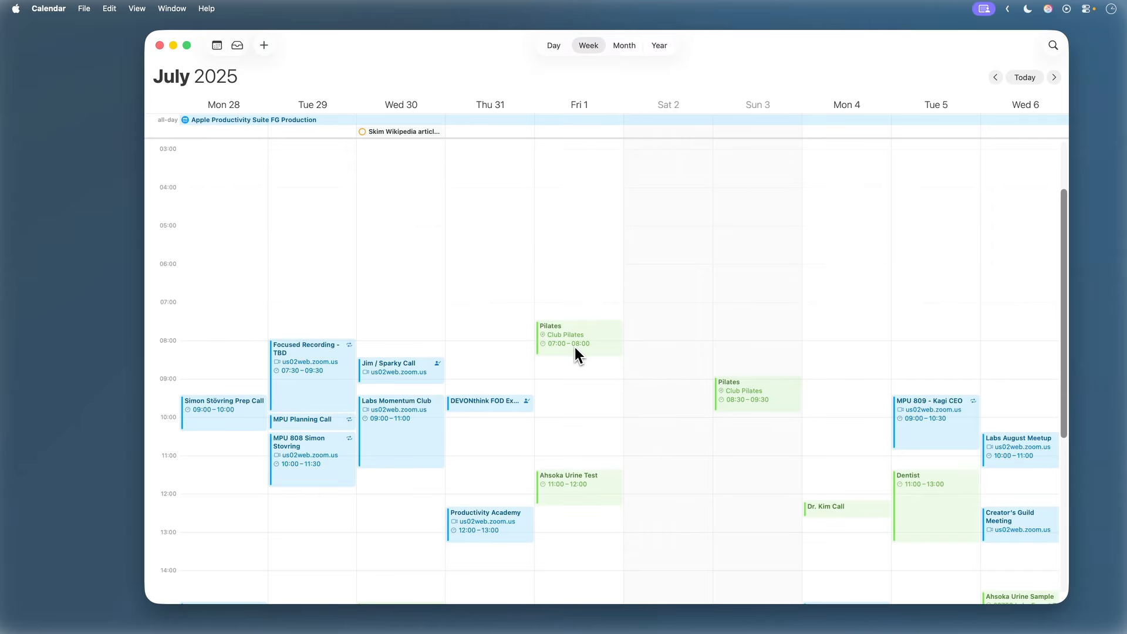
Step: Go to the current week, open the details of the "Take Dog for a walk" event on Thursday 14, and make it repeat every day
key(super+t)
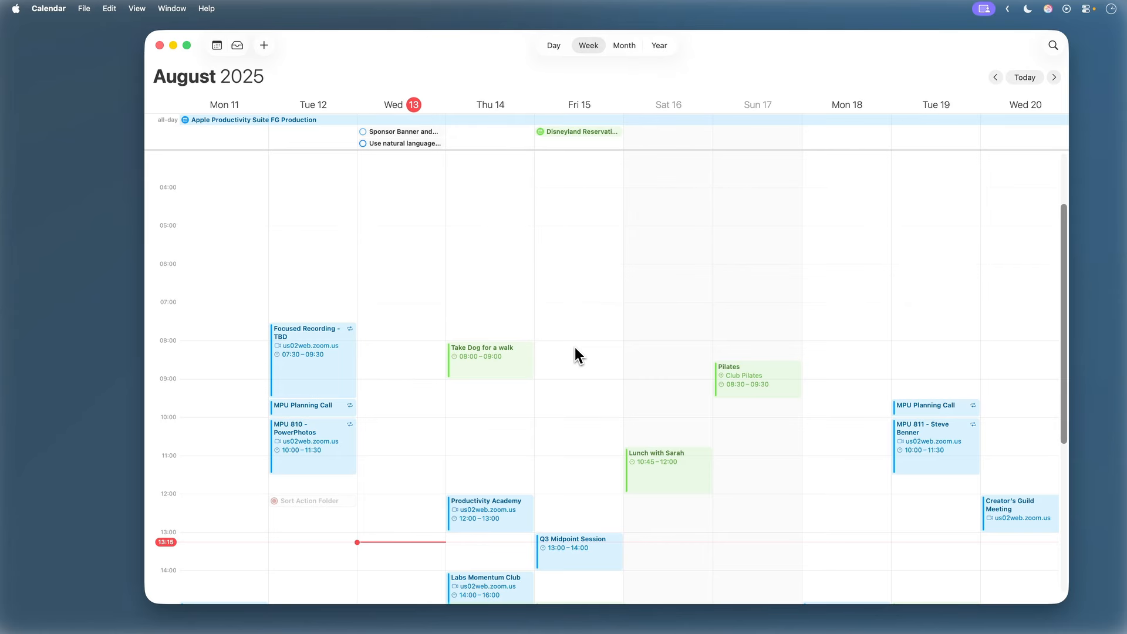
click(514, 364)
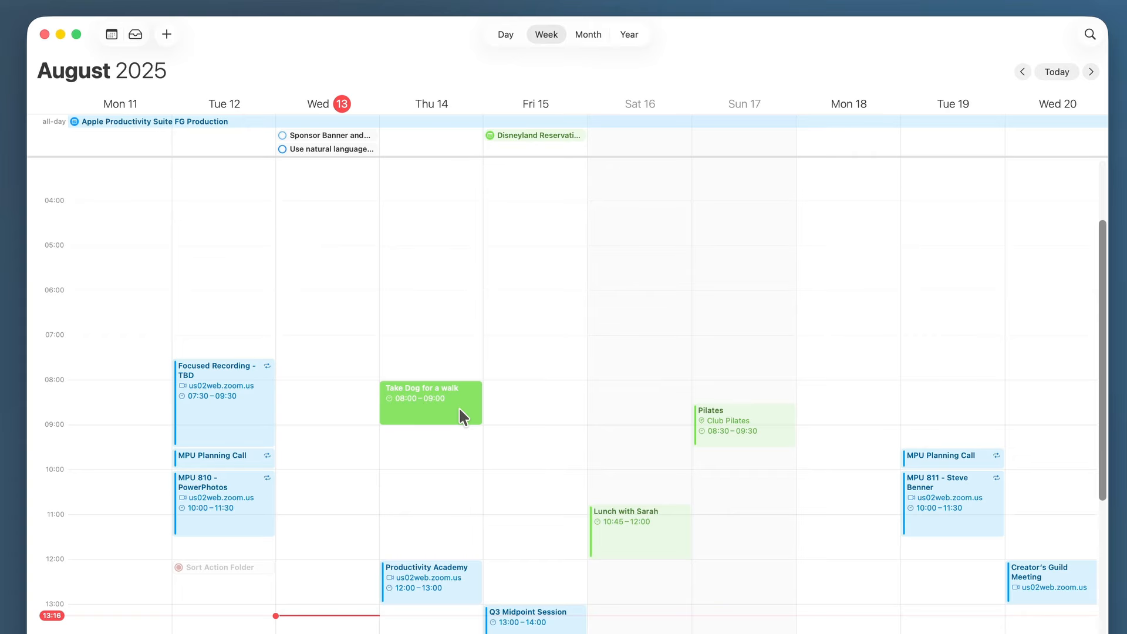
right_click(459, 411)
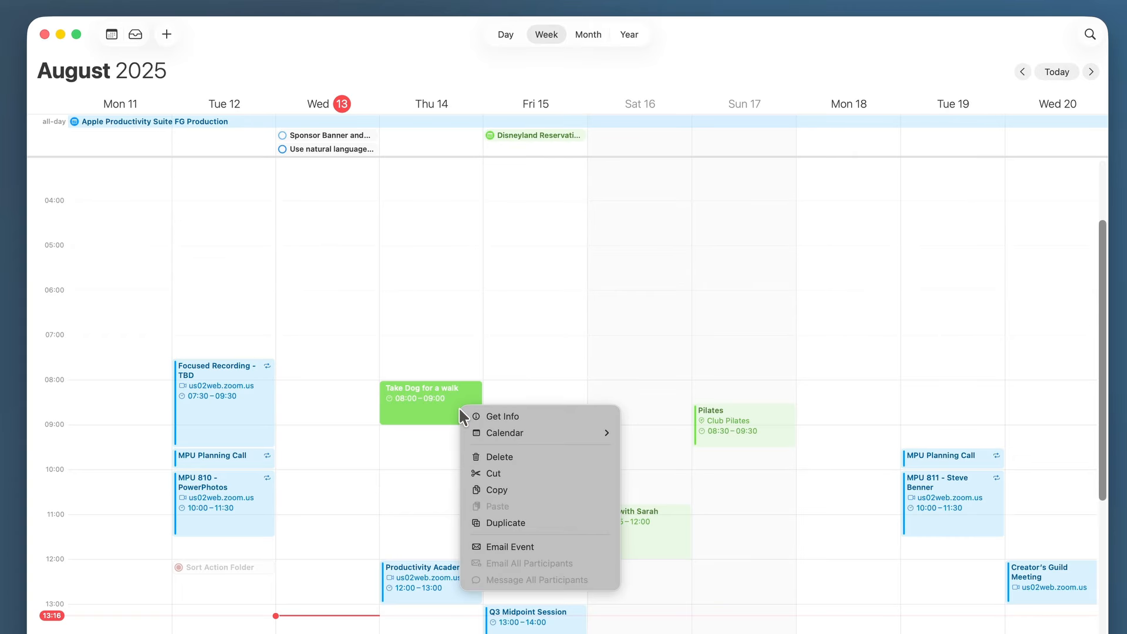
click(467, 415)
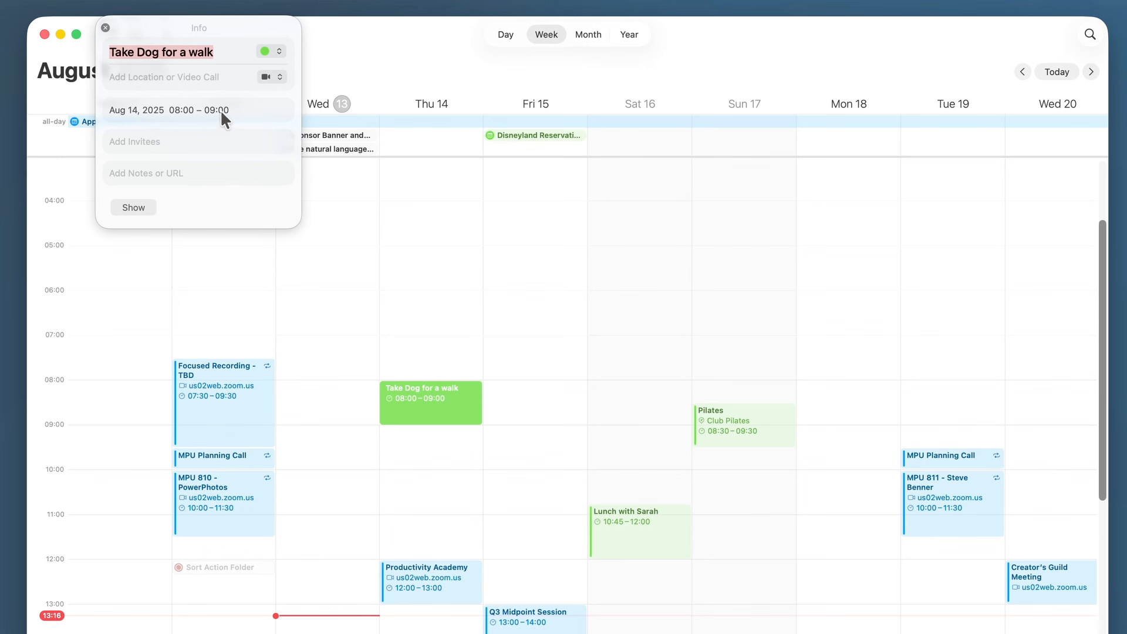
click(251, 110)
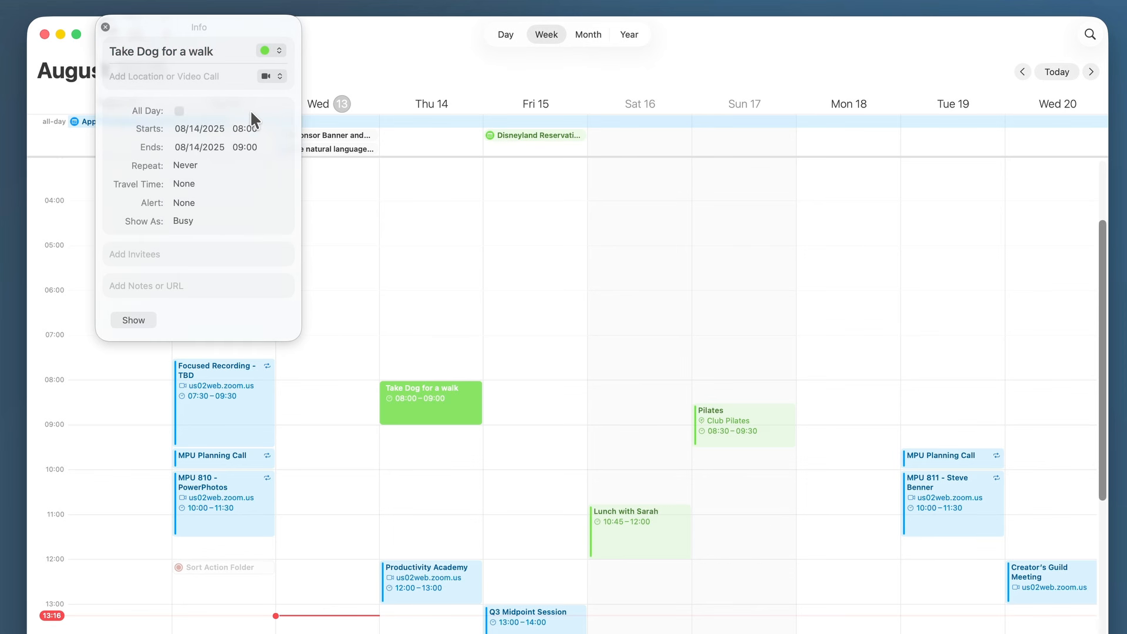
click(196, 170)
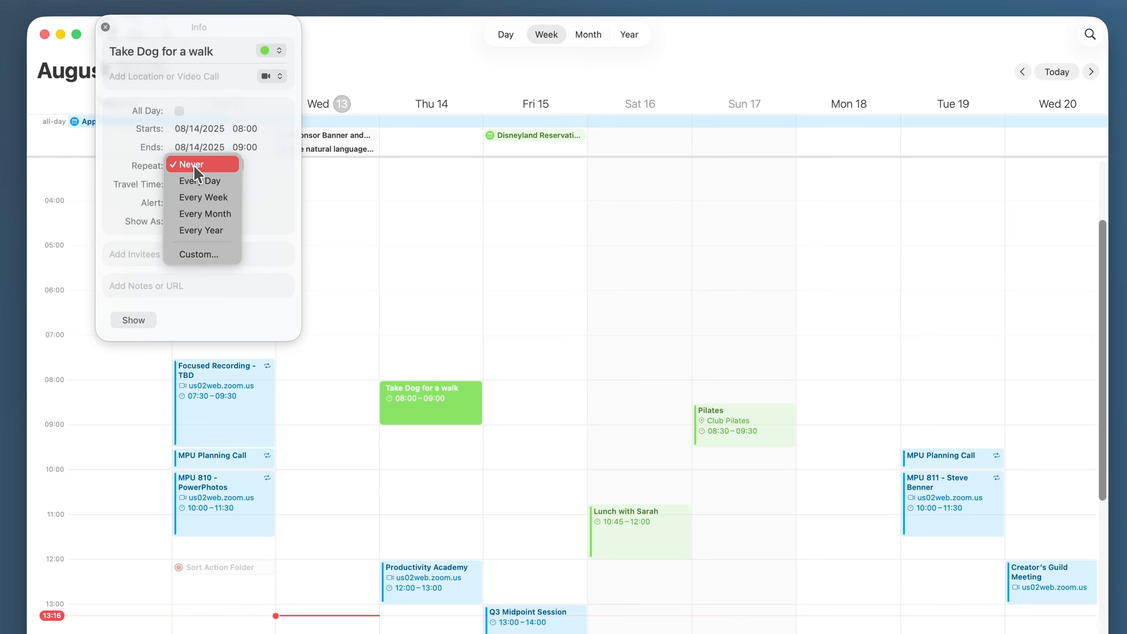
click(203, 179)
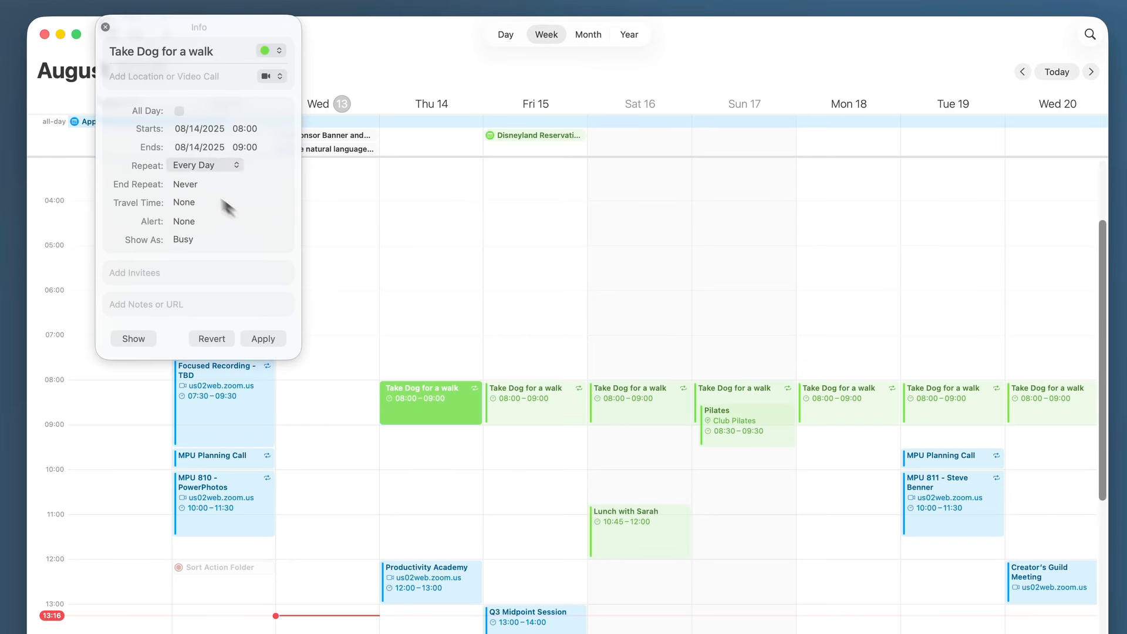
Step: Change the event's repeat frequency to Every Week and apply the change
click(188, 164)
click(203, 182)
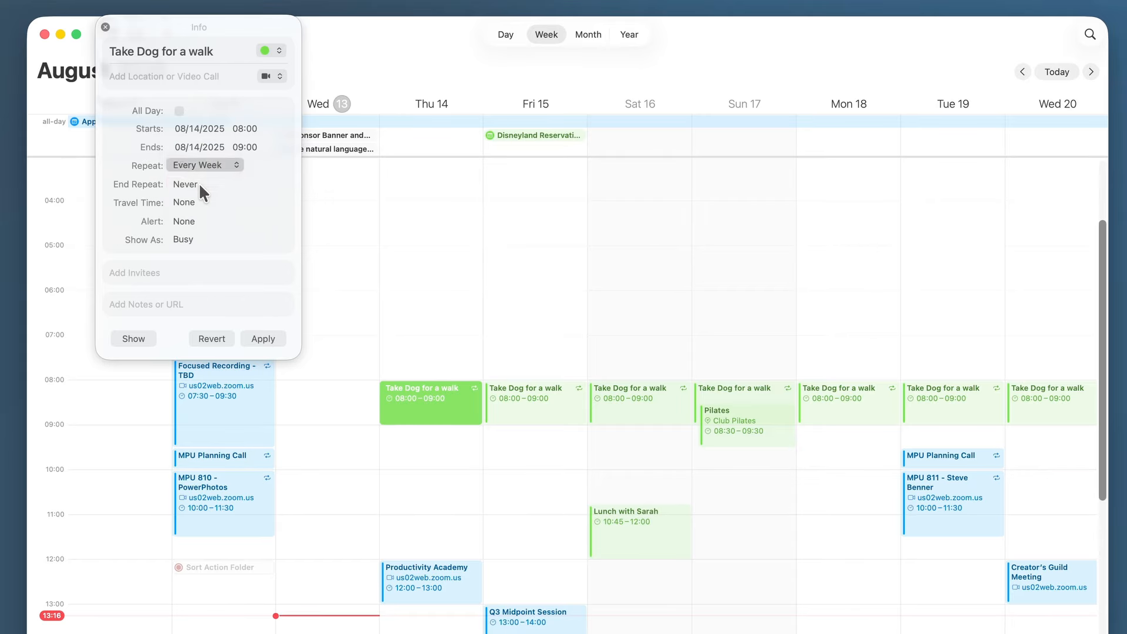
click(875, 370)
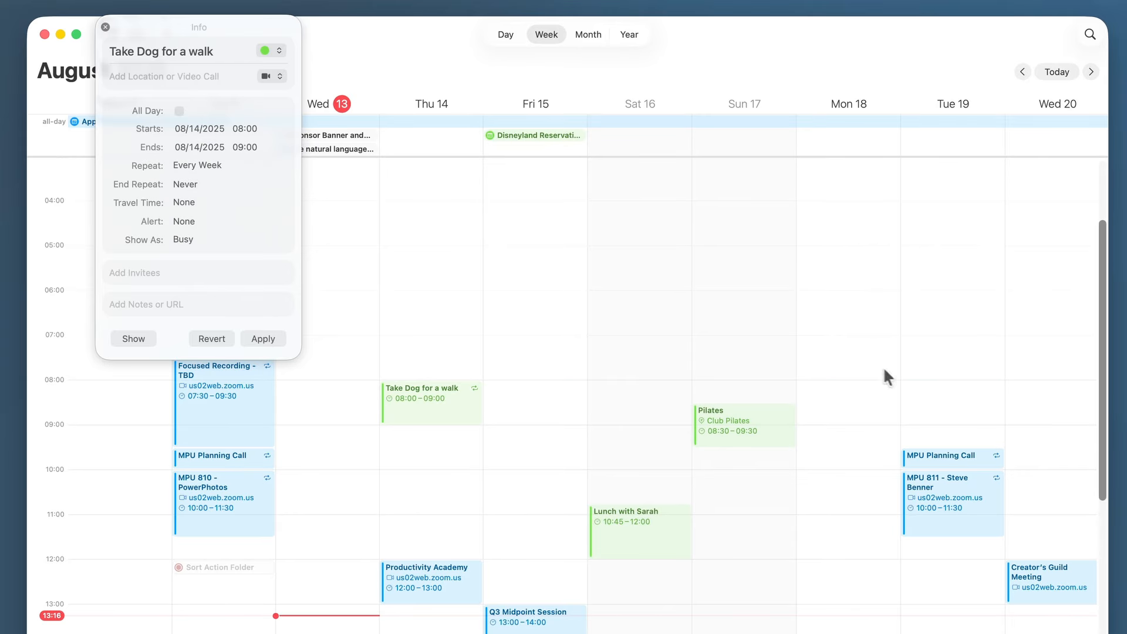
click(264, 338)
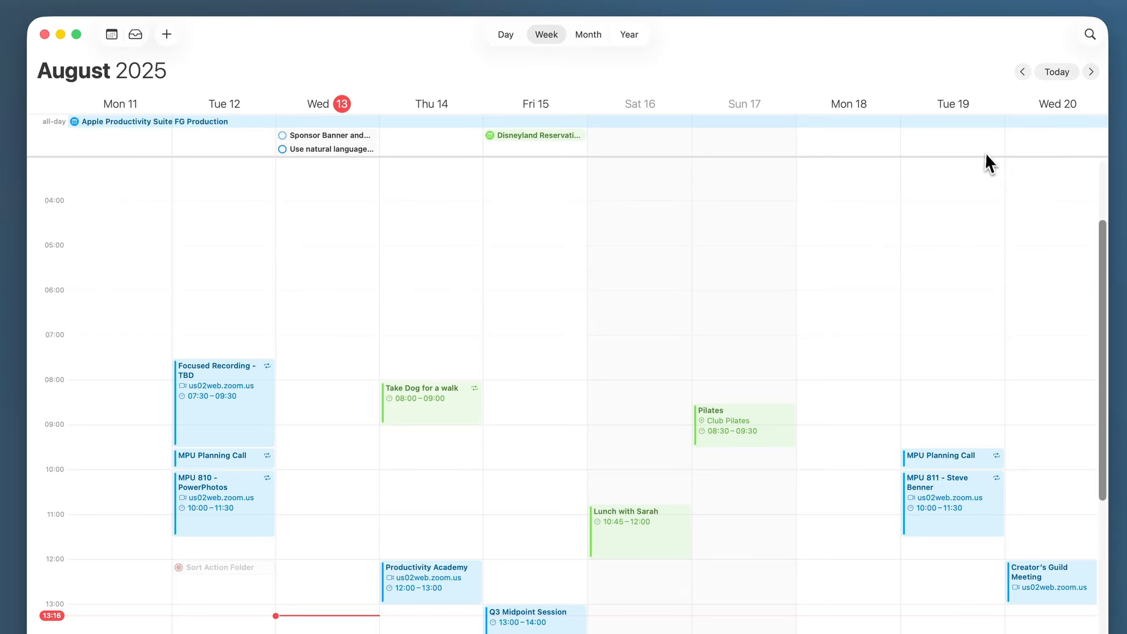
Step: Give the "Take Dog for a walk" series a custom weekly repeat on Tuesday, Thursday and Saturday, changing all occurrences
scroll(989, 161, right, 3)
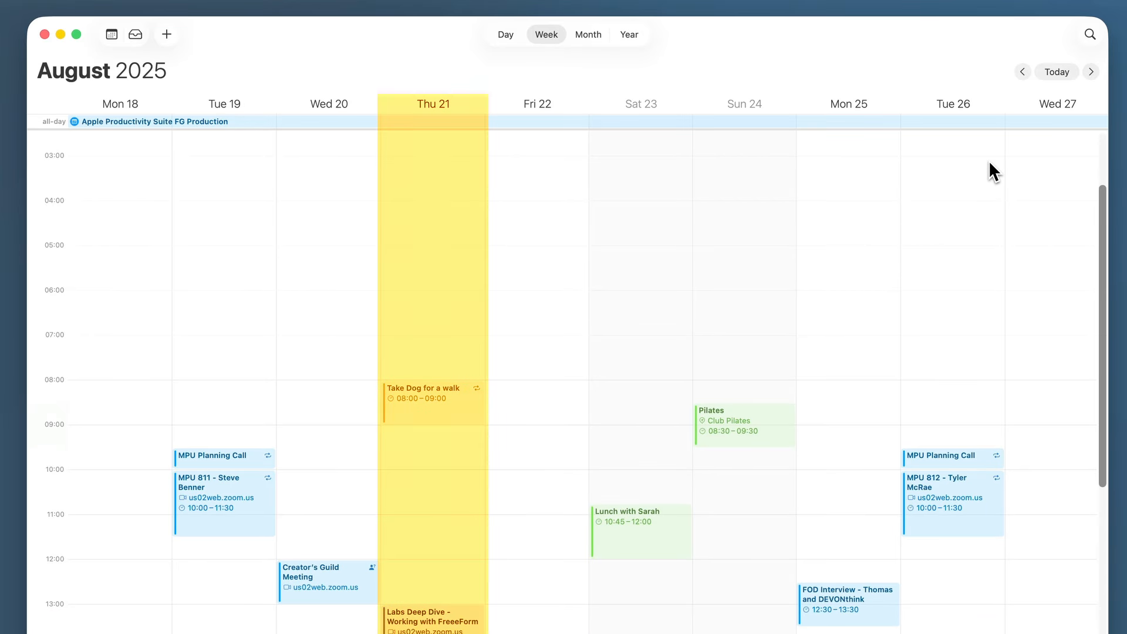
scroll(990, 164, right, 3)
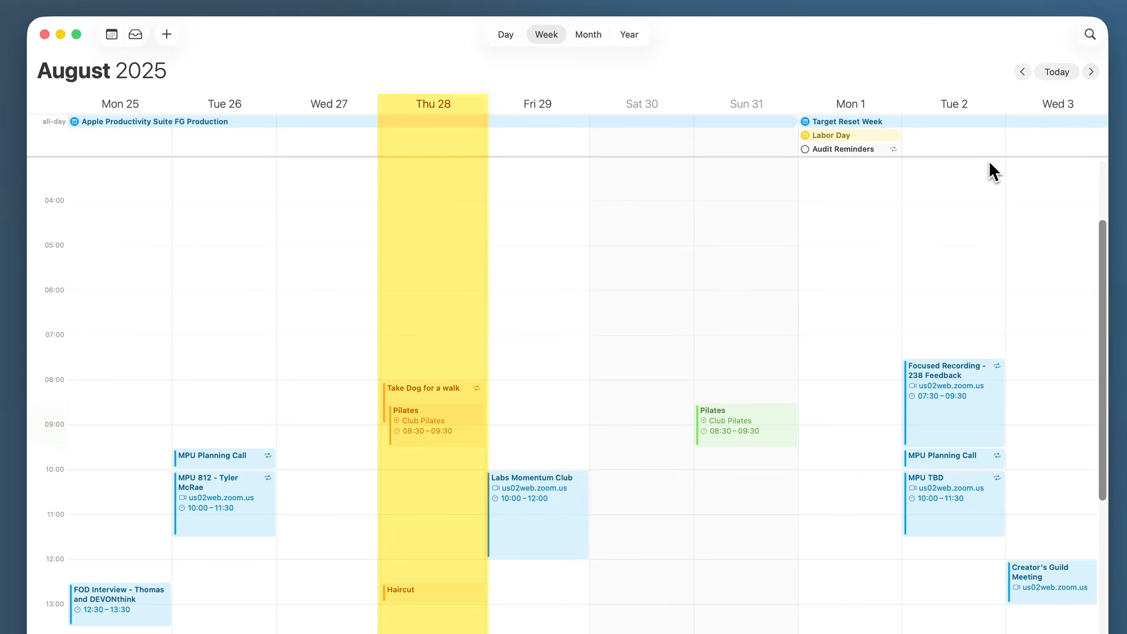
scroll(988, 164, left, 5)
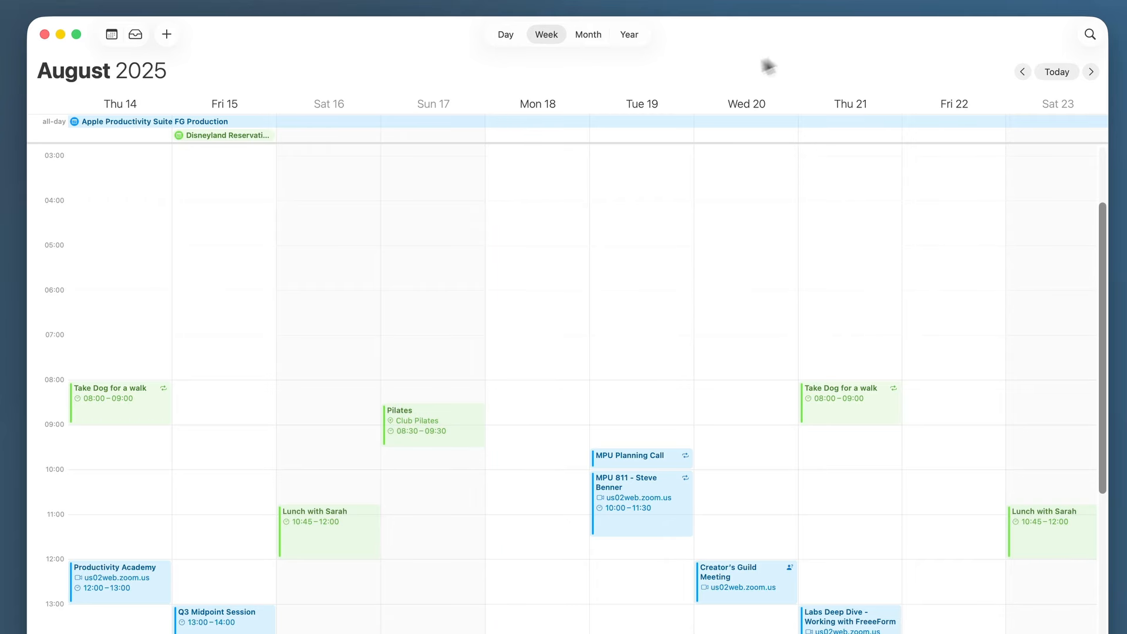
right_click(144, 404)
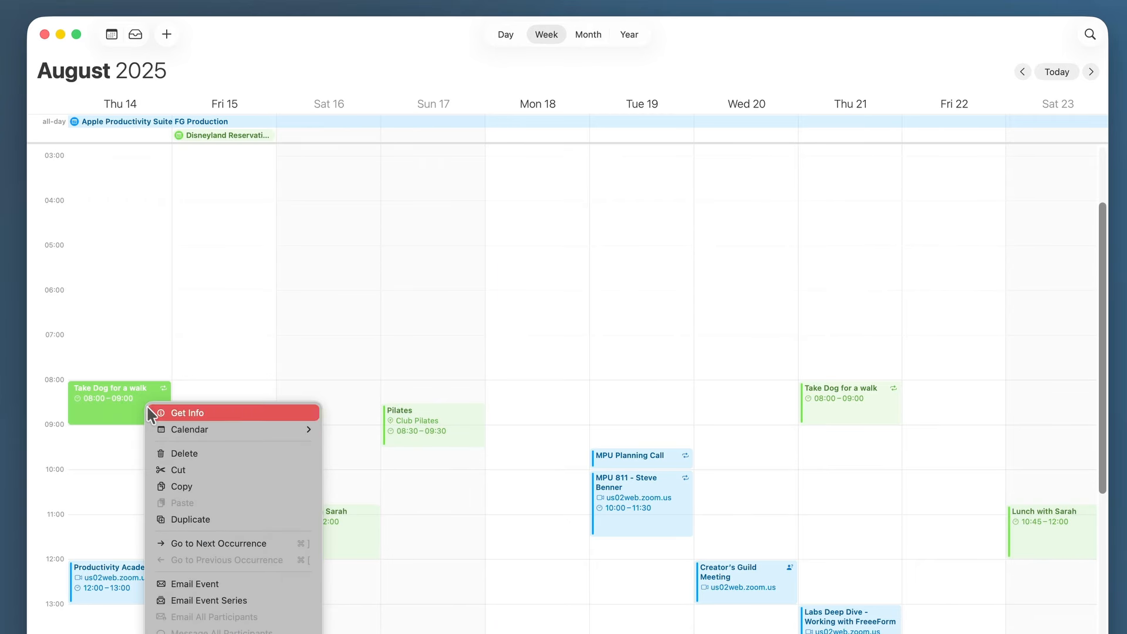
click(166, 414)
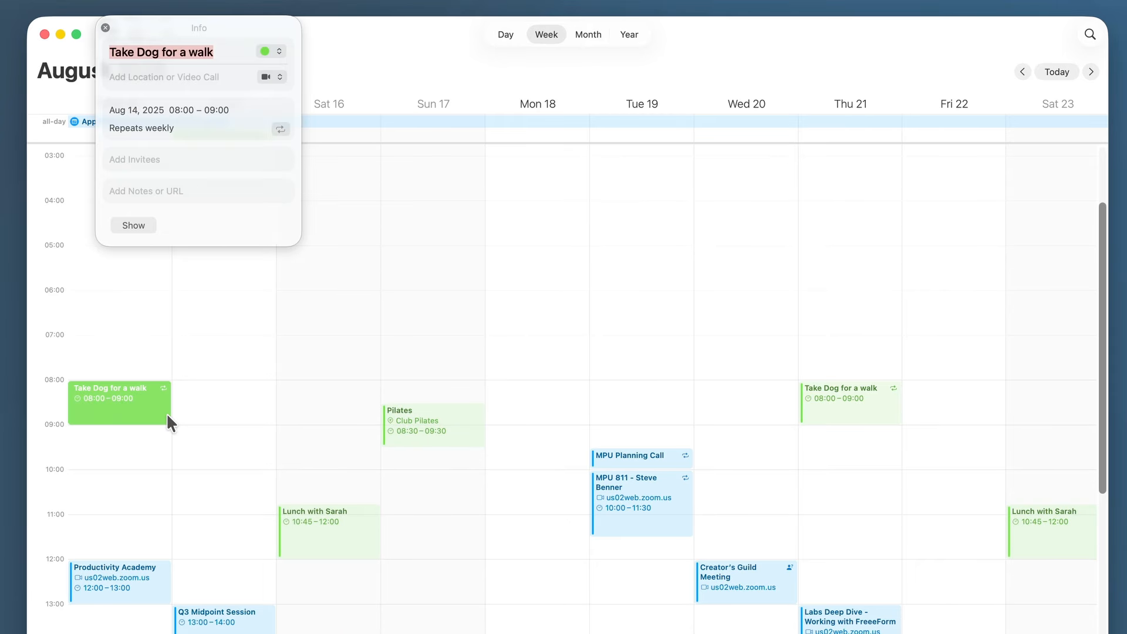
click(178, 122)
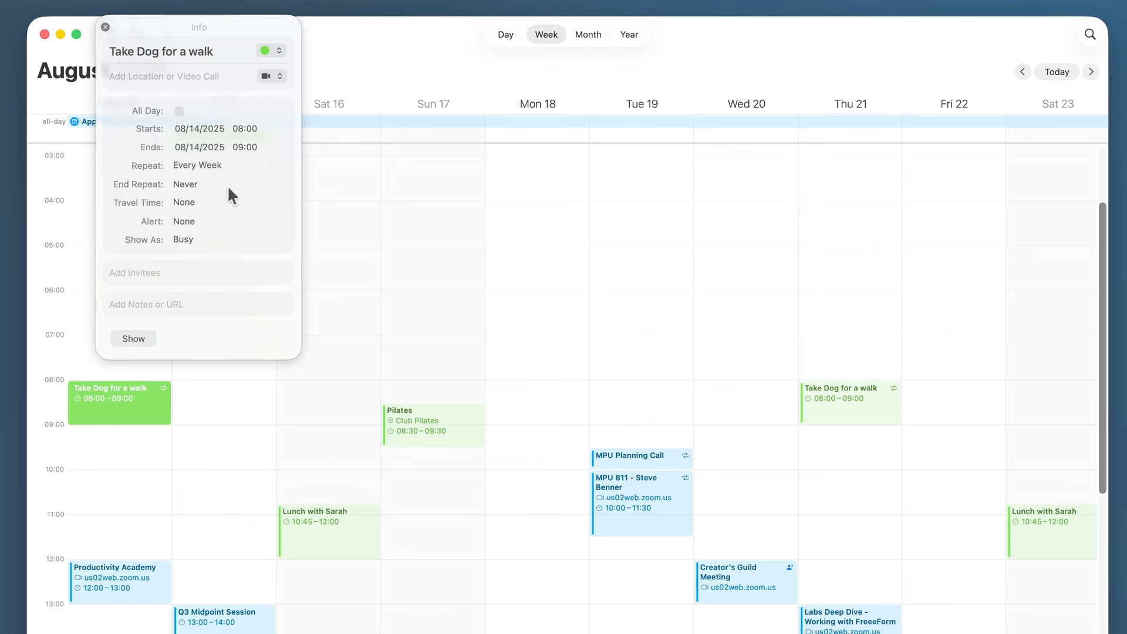
click(195, 166)
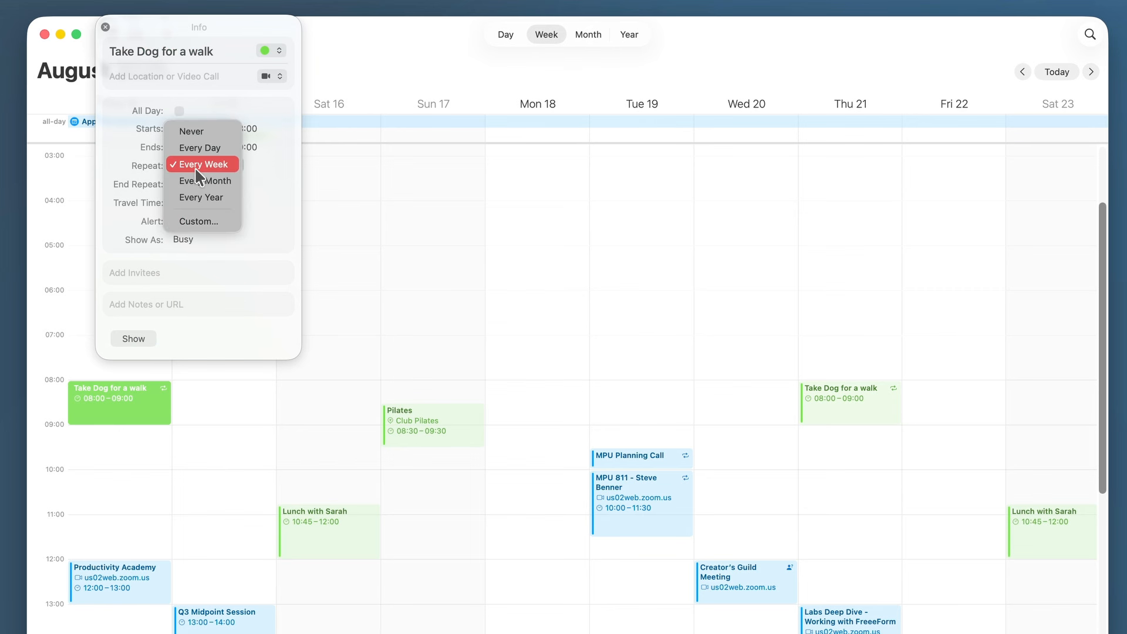
click(206, 220)
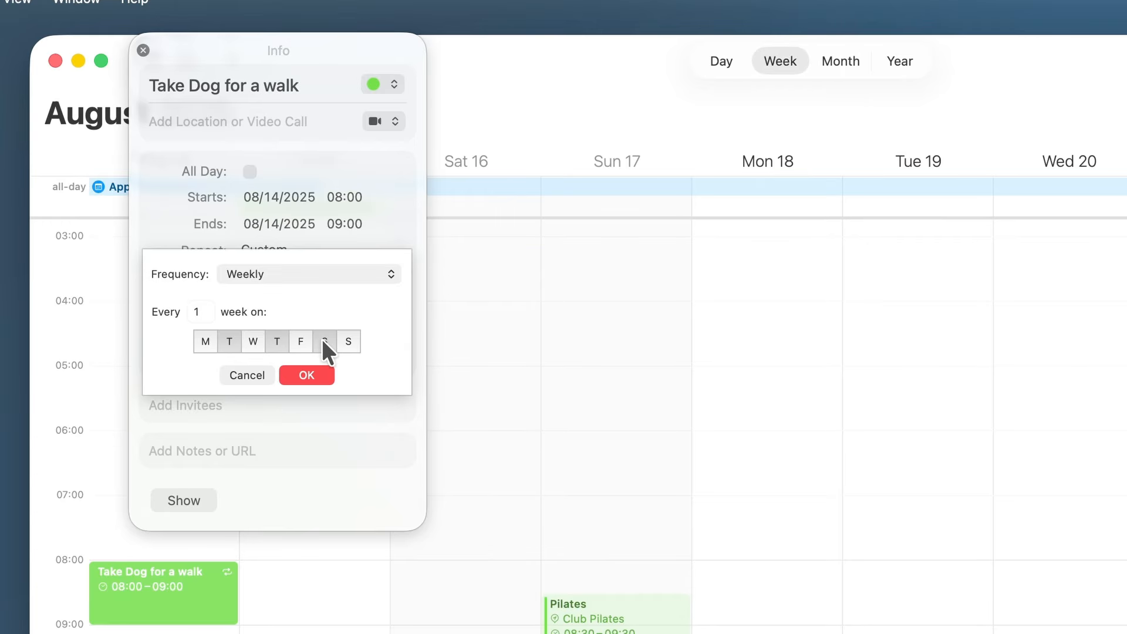
click(318, 375)
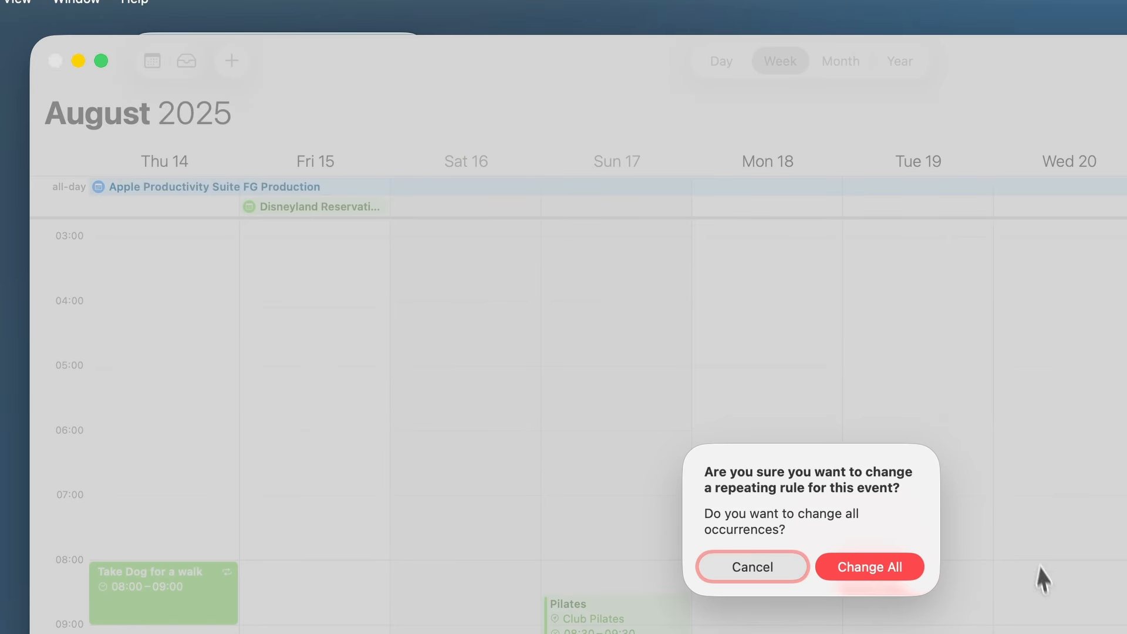
click(856, 567)
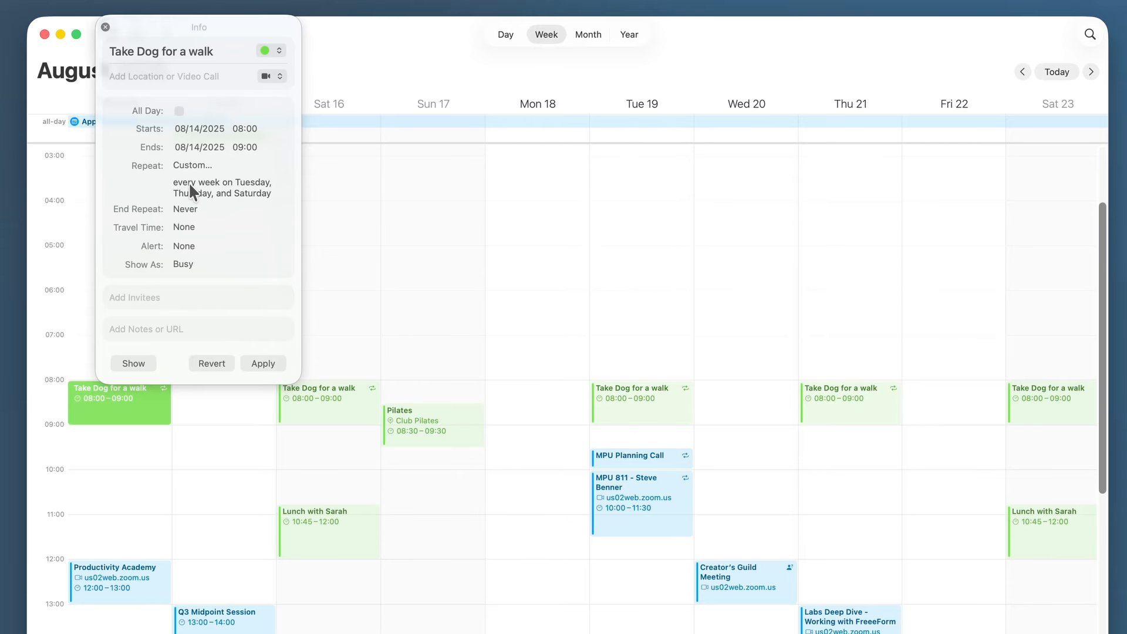
Step: Try a daily frequency in the event's custom repeat rule
click(193, 166)
click(200, 165)
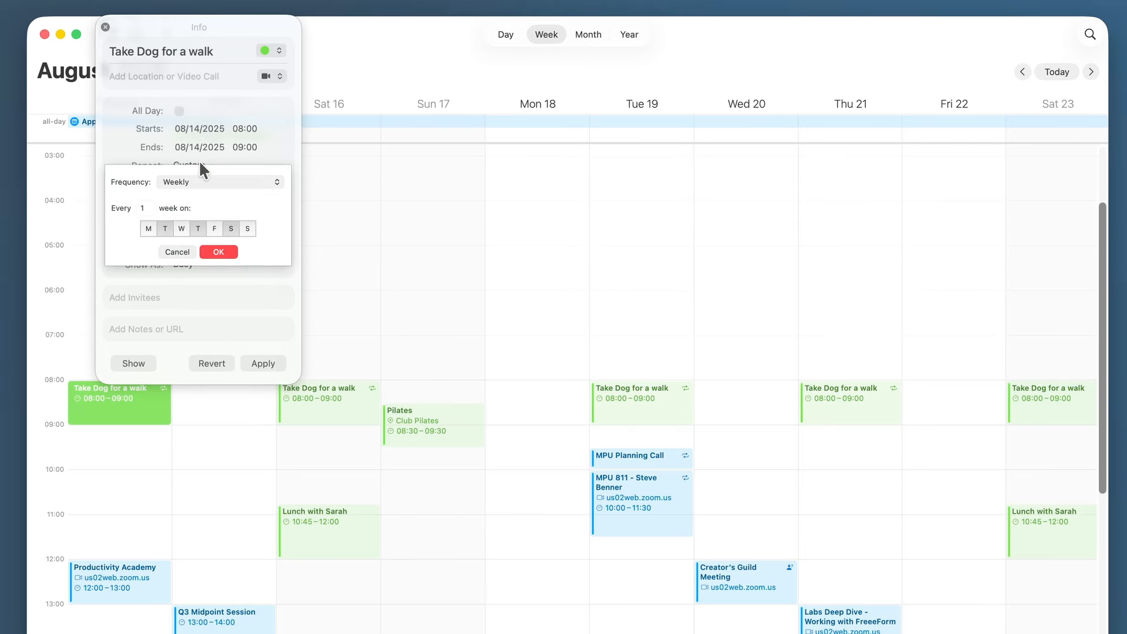
click(226, 187)
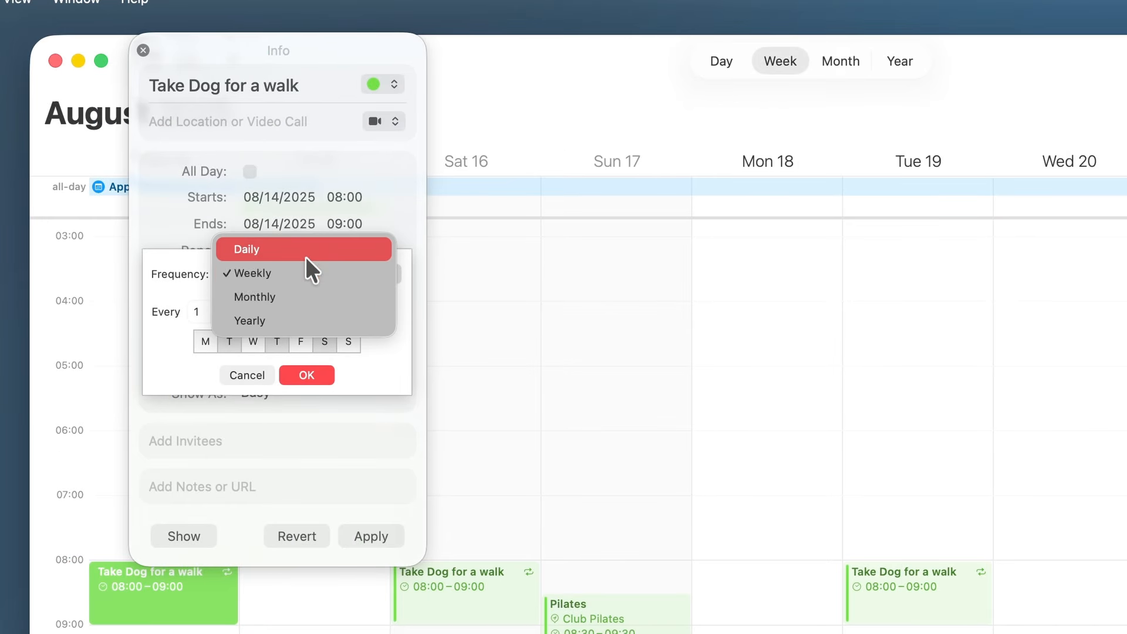
click(305, 256)
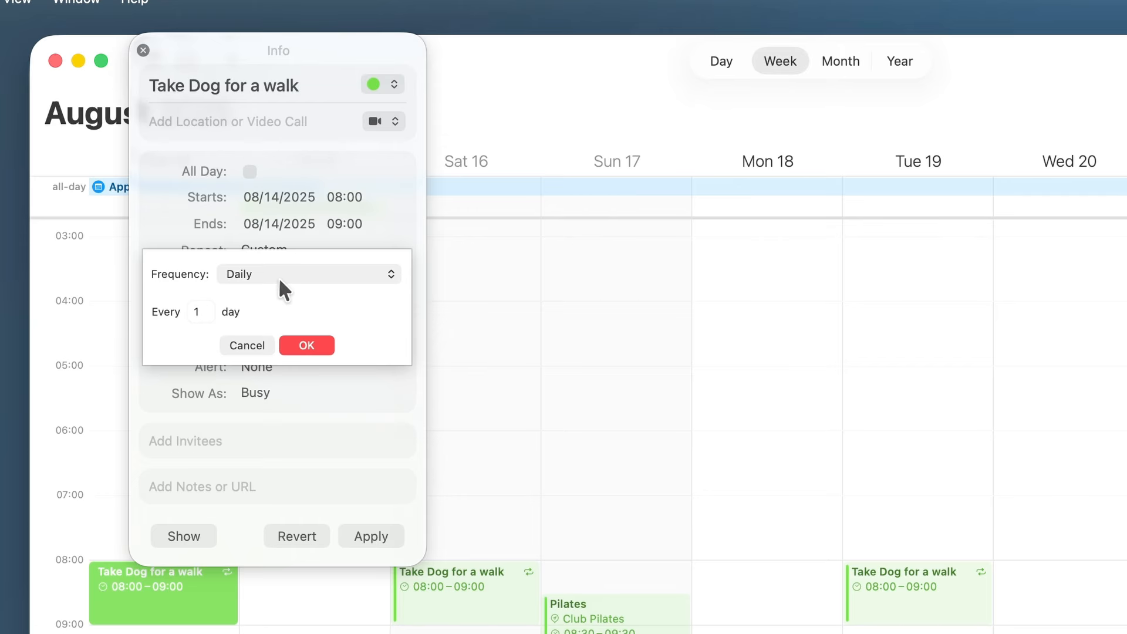
Step: Try a monthly frequency in the custom repeat rule, occurring on the last Saturday of every month
click(347, 274)
click(279, 325)
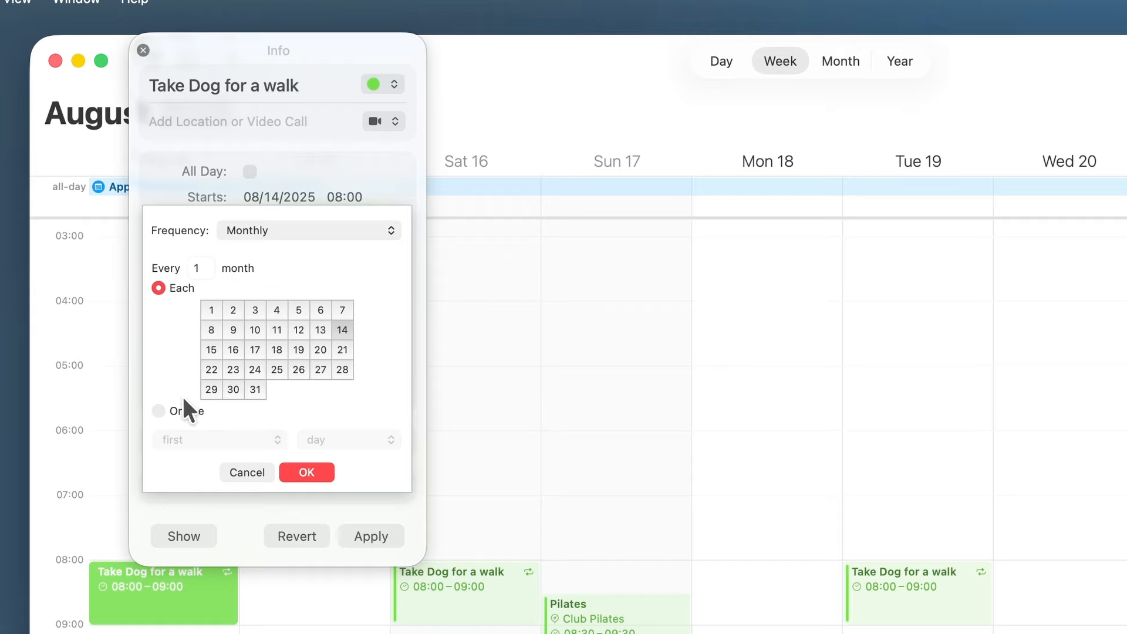
click(157, 411)
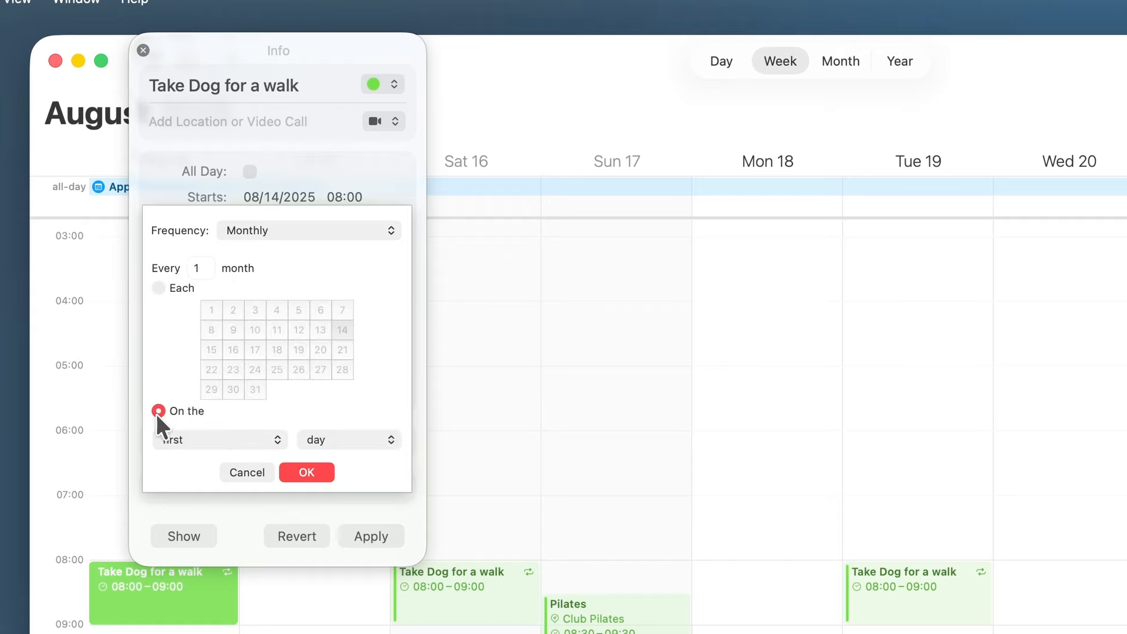
click(372, 435)
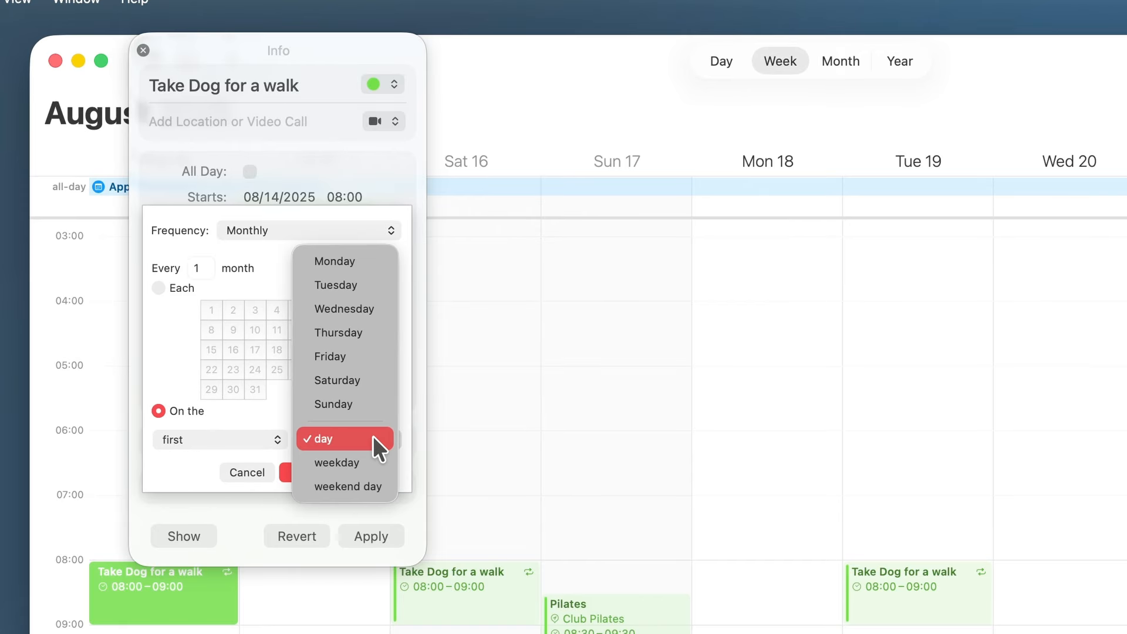
click(351, 381)
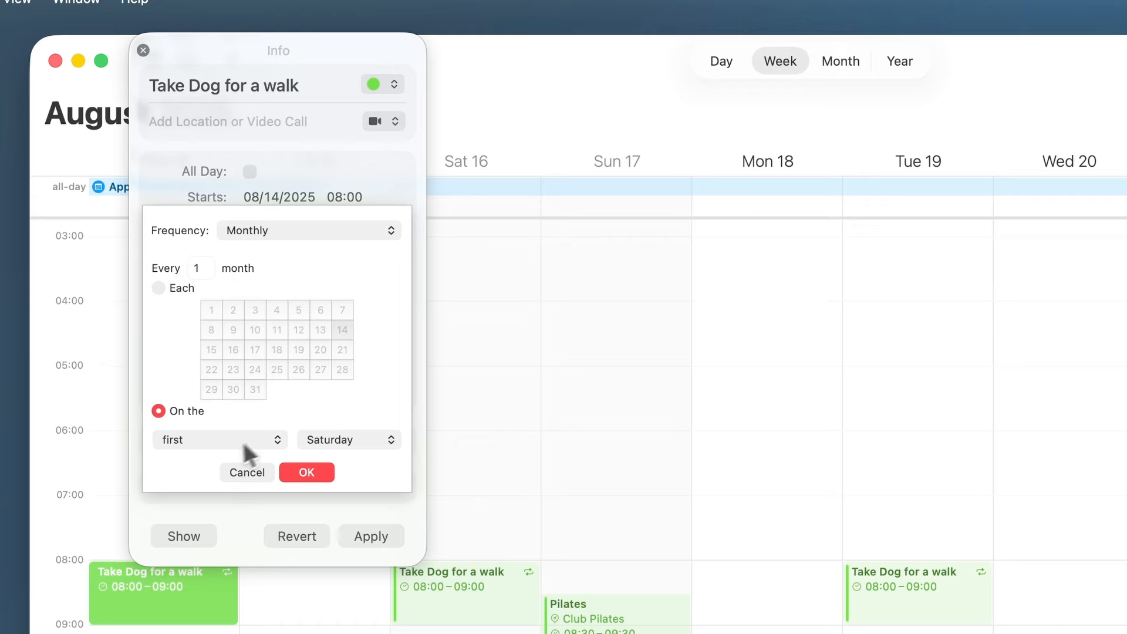
click(214, 438)
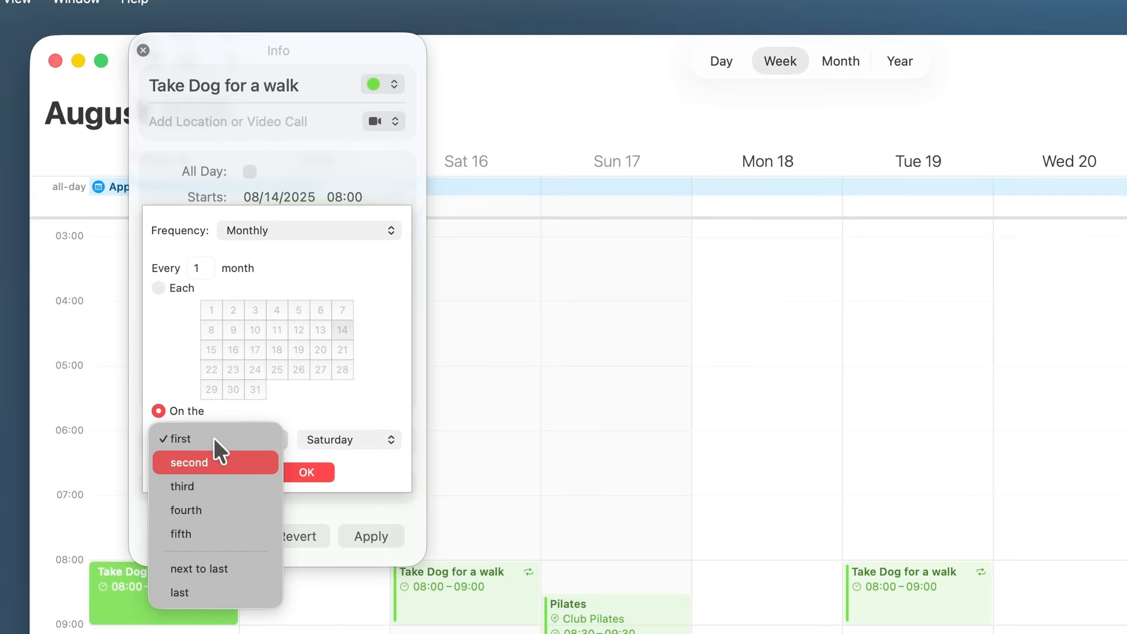
click(231, 593)
click(267, 439)
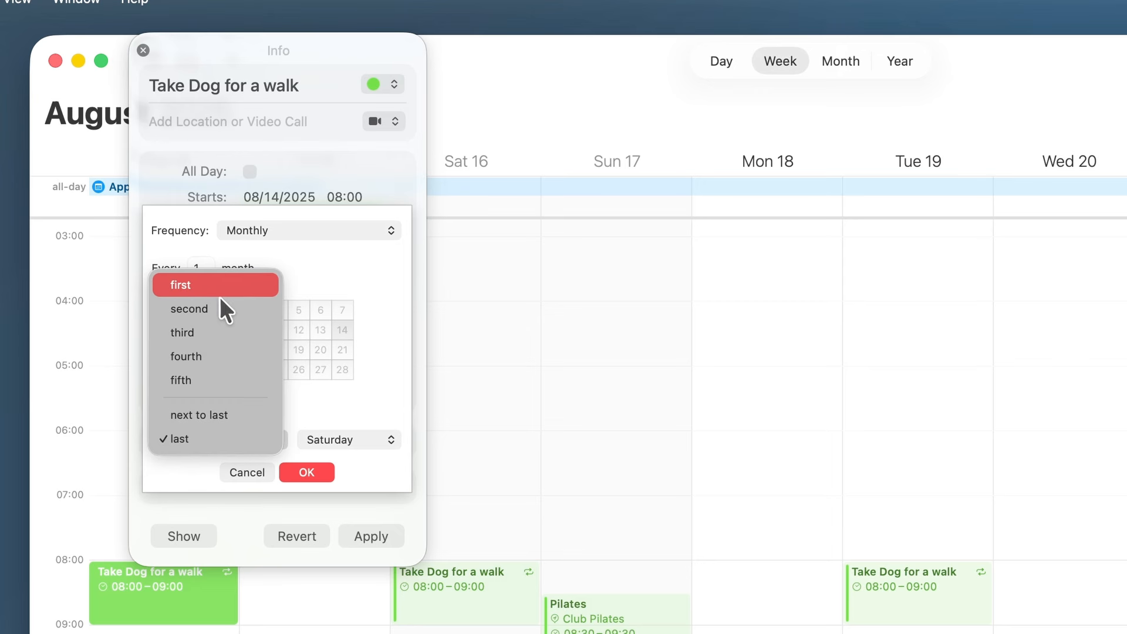
click(309, 414)
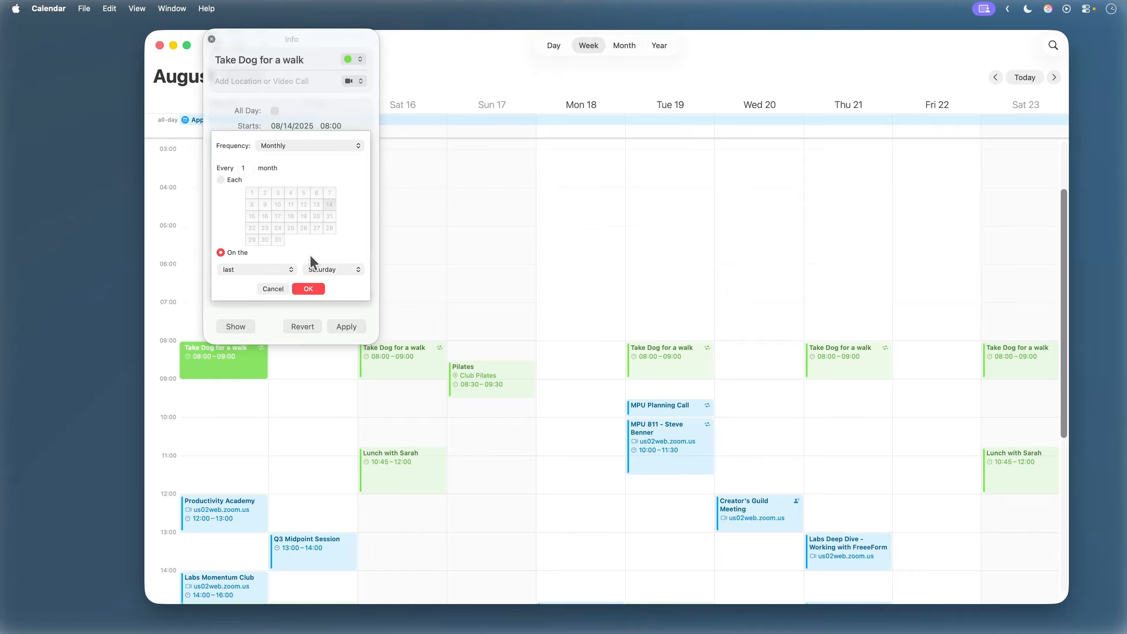
Step: Leave the custom repeat settings and apply the event's weekly rule for Tuesday, Thursday and Saturday
click(315, 289)
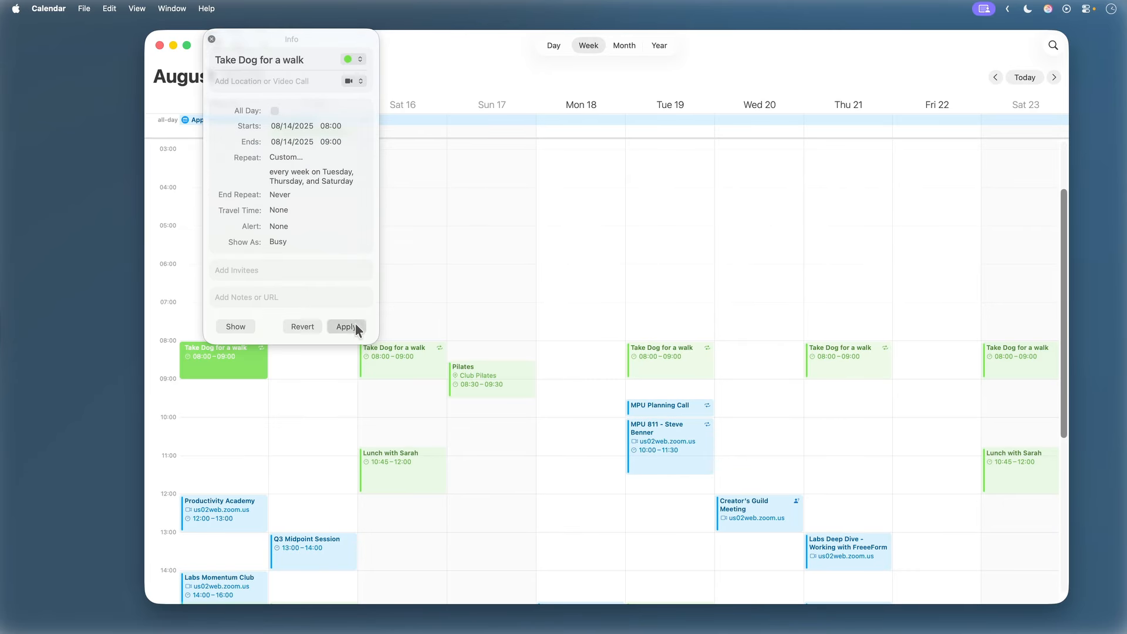
click(353, 325)
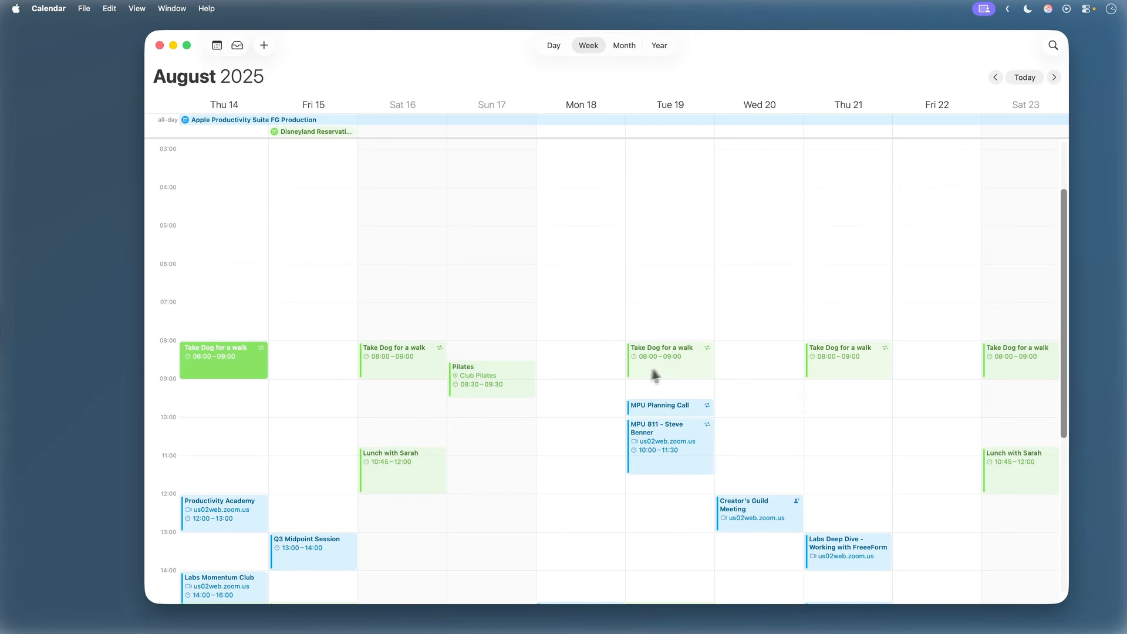
Step: Bring up the deletion choices for the "Take Dog for a walk" occurrence on Tuesday 19 and cancel them
click(677, 362)
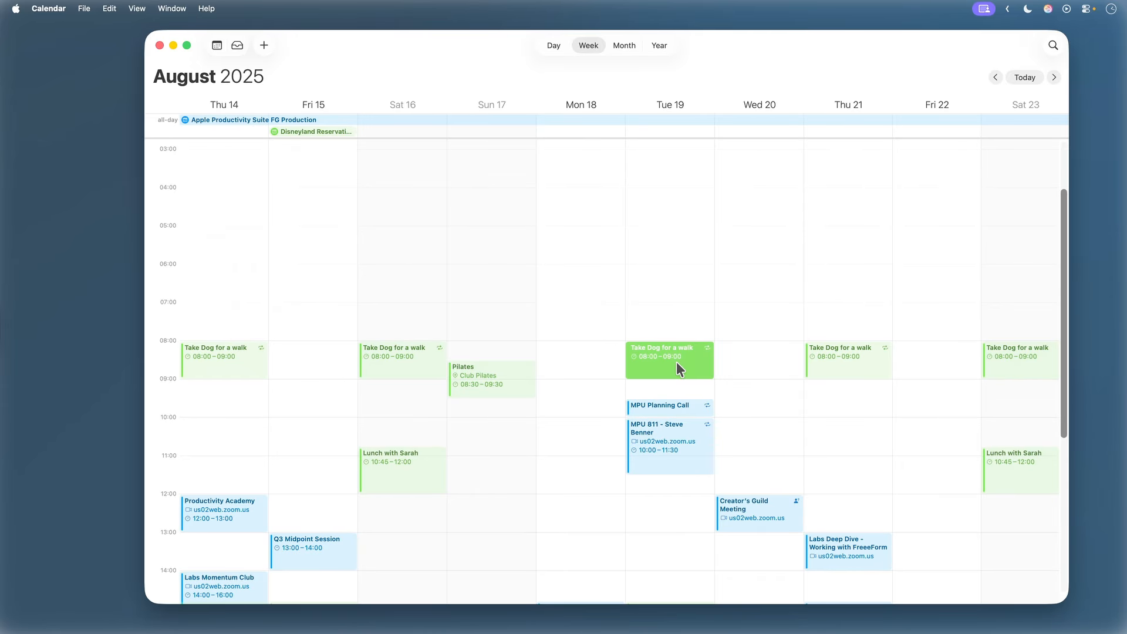
key(Delete)
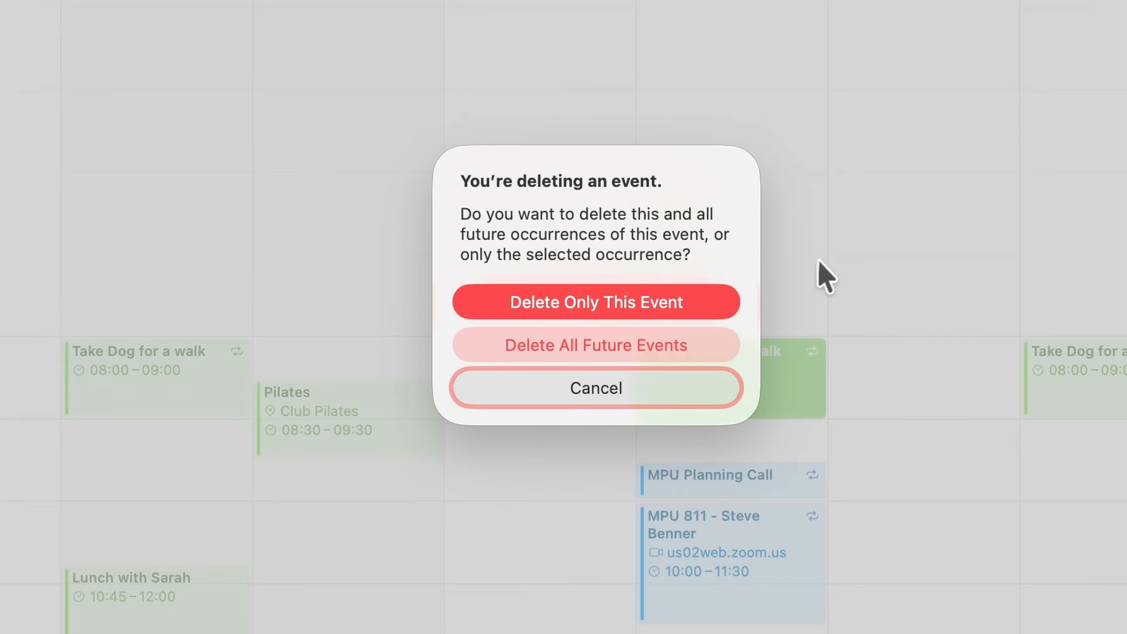
click(695, 392)
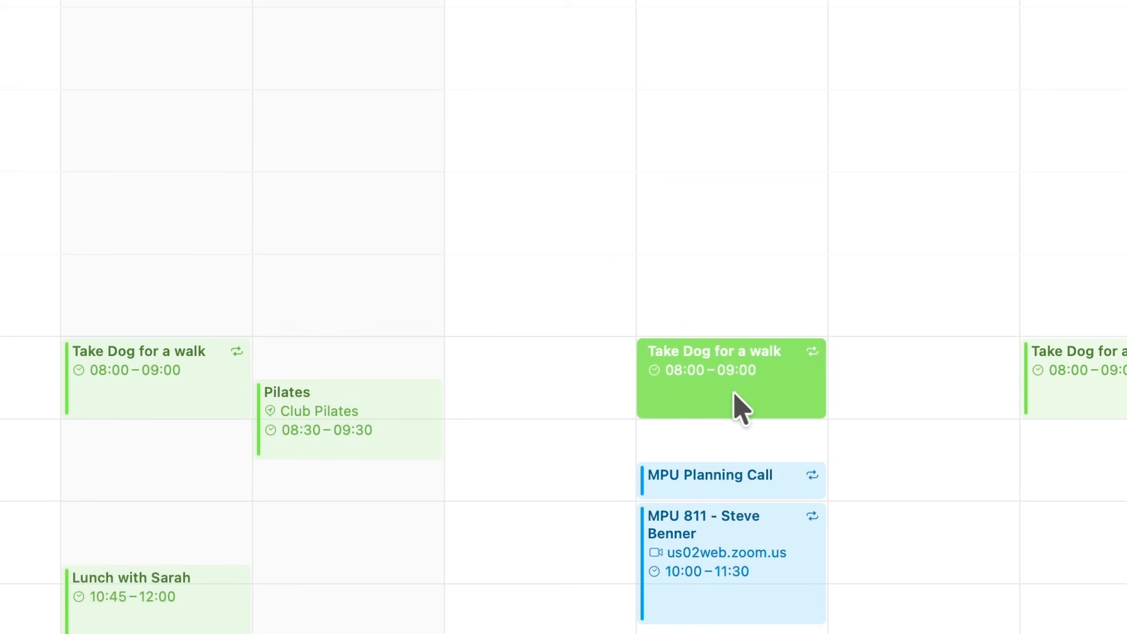
Step: Move the Tuesday 19 "Take Dog for a walk" occurrence and all future ones to 07:00, and delete that occurrence with all future events
drag(738, 372, 725, 297)
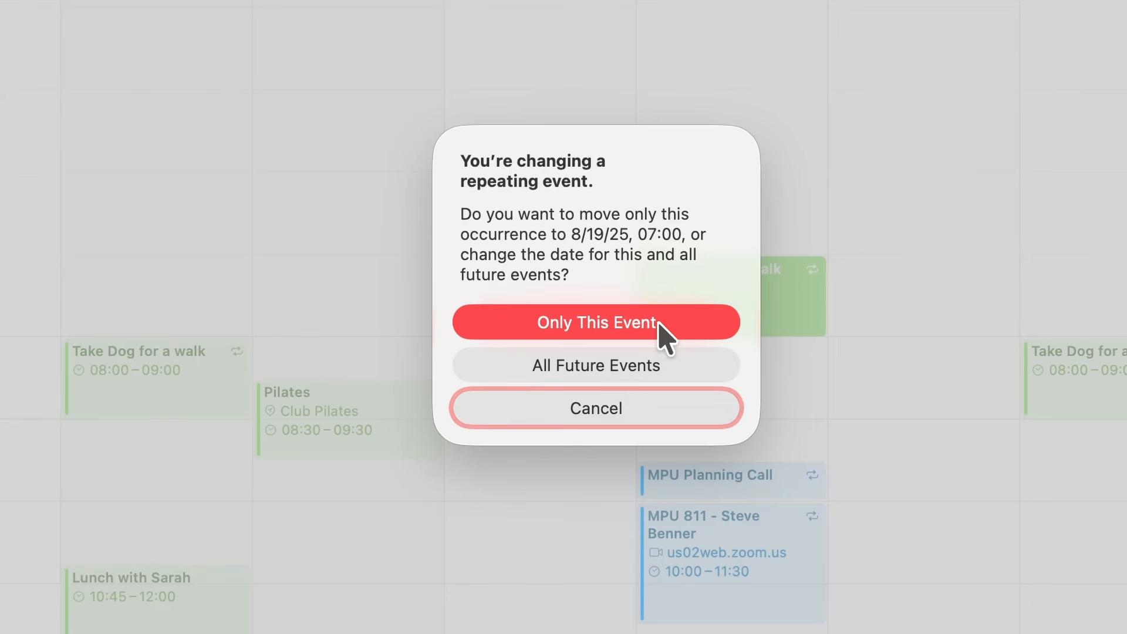
click(653, 367)
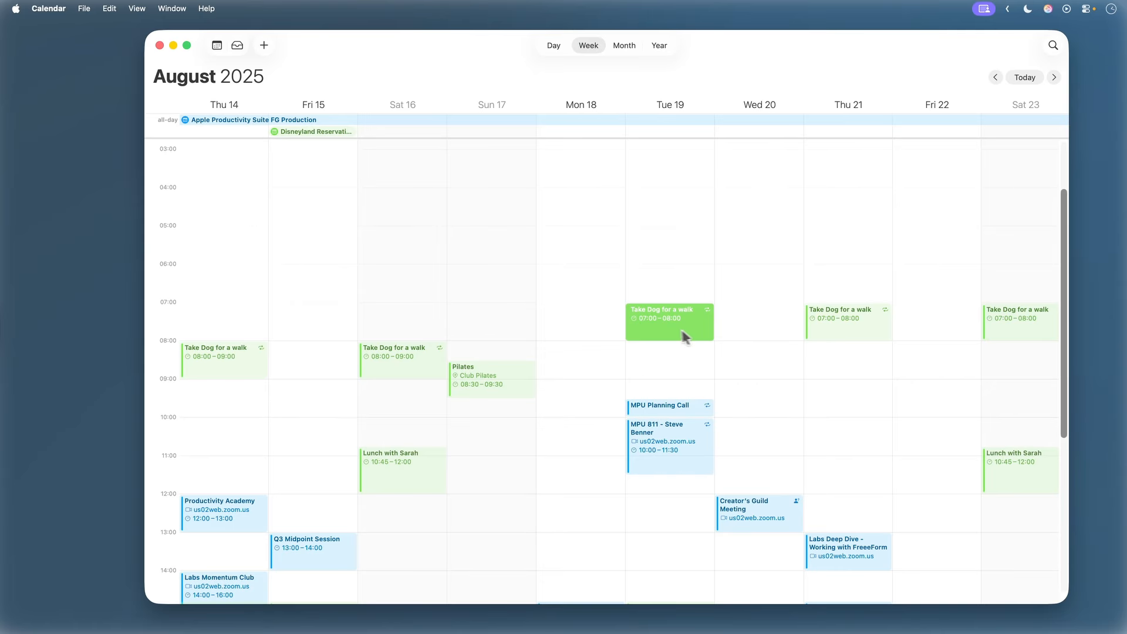
right_click(648, 326)
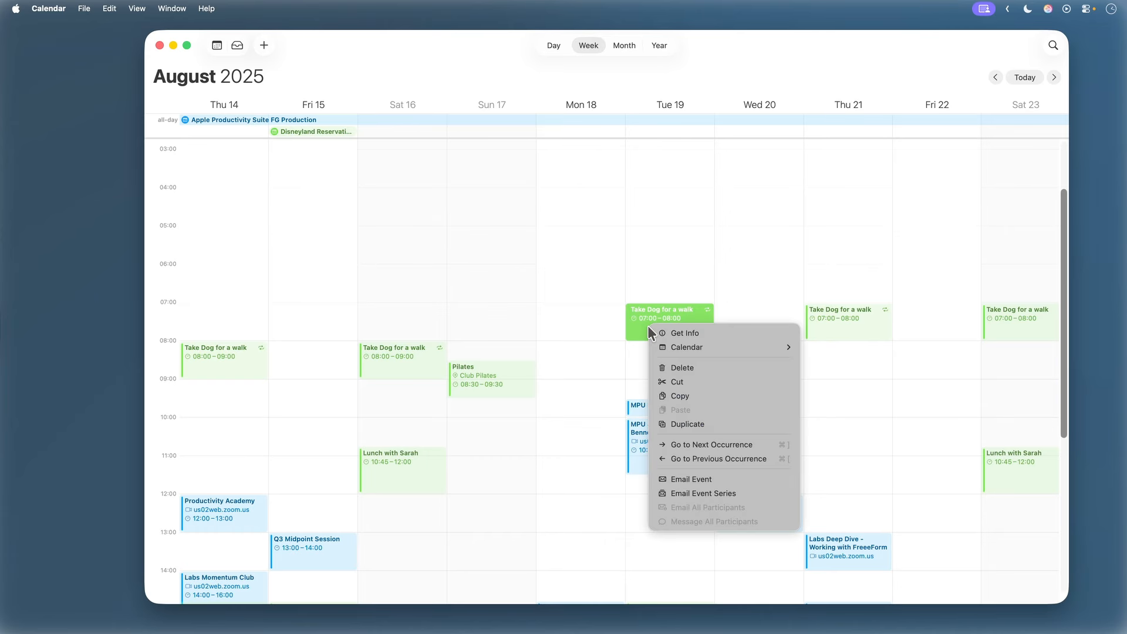
click(679, 368)
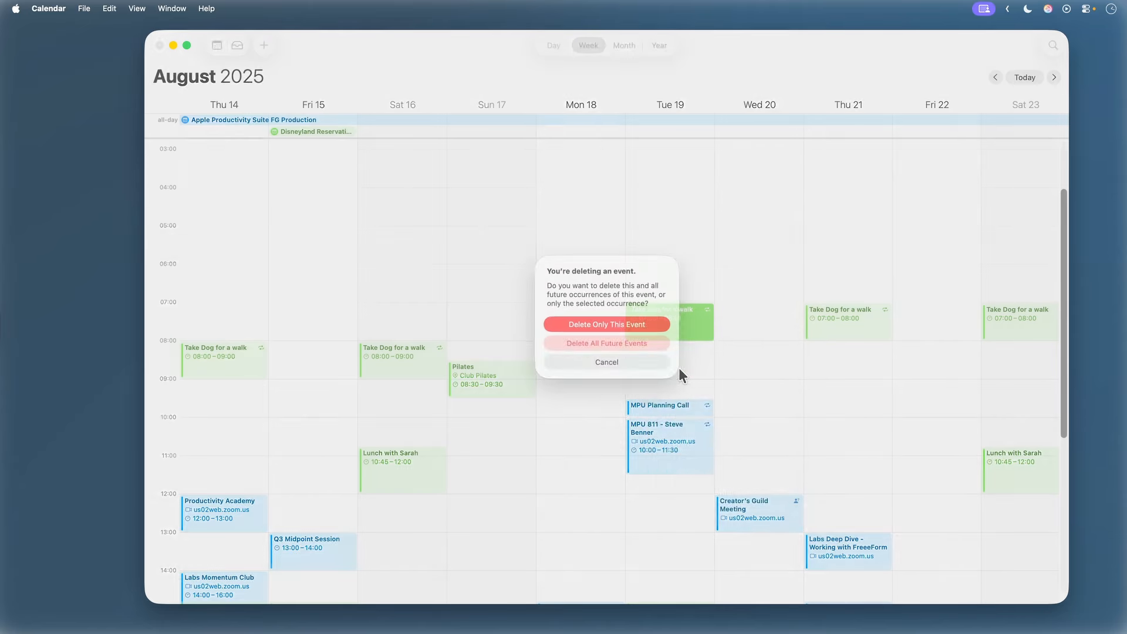
click(628, 344)
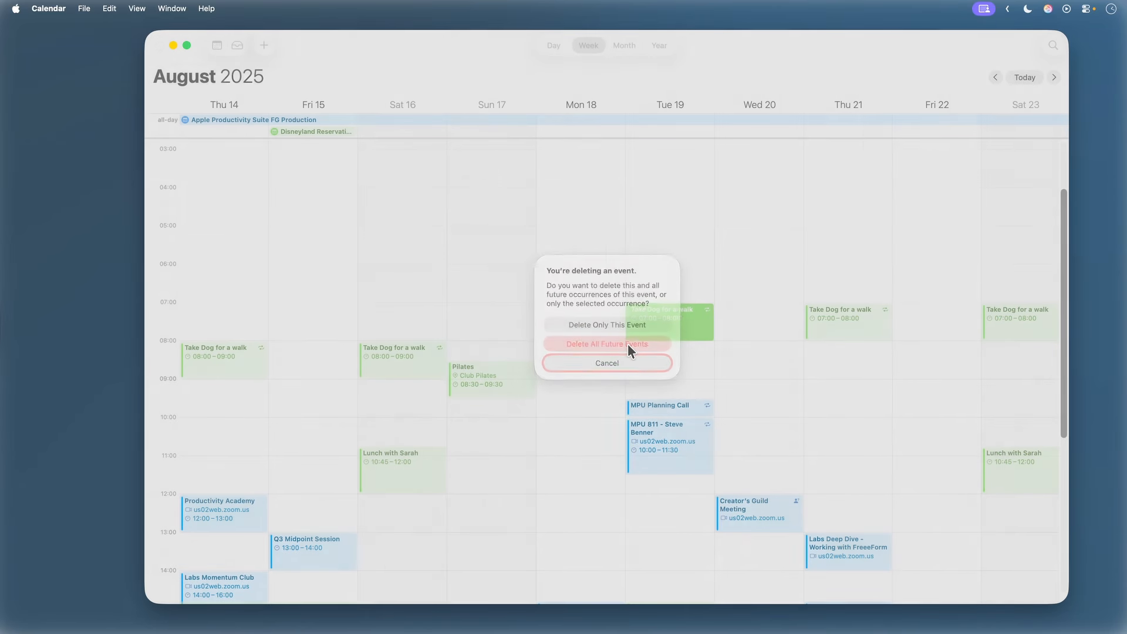
Step: Open the info of the Saturday 16 "Take Dog for a walk" occurrence and go to its date and repeat details
click(408, 355)
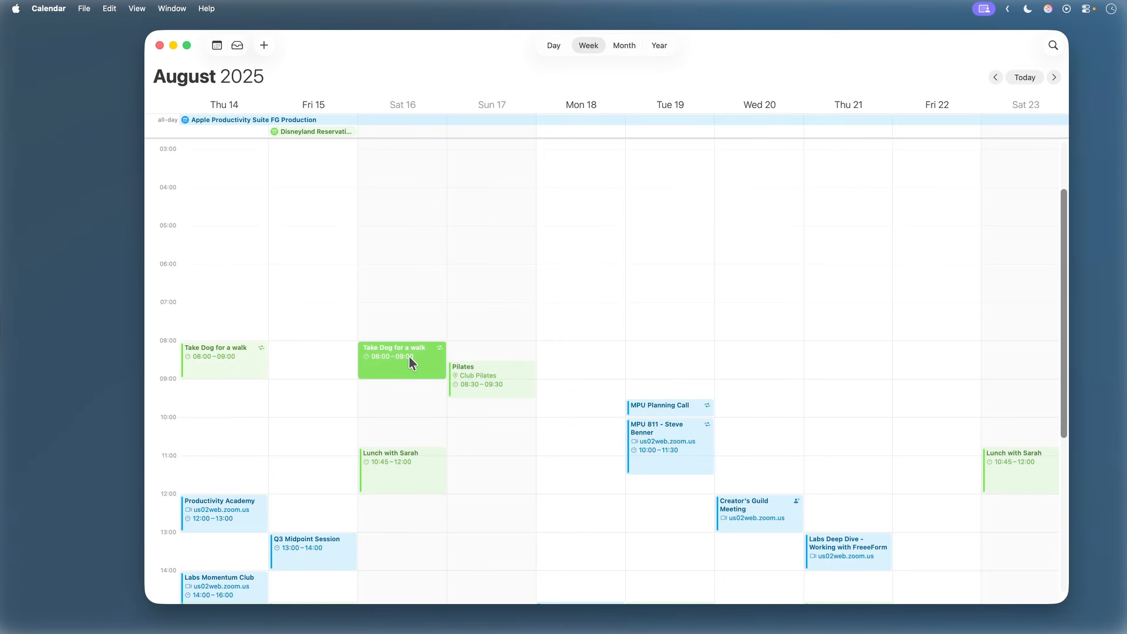
right_click(409, 356)
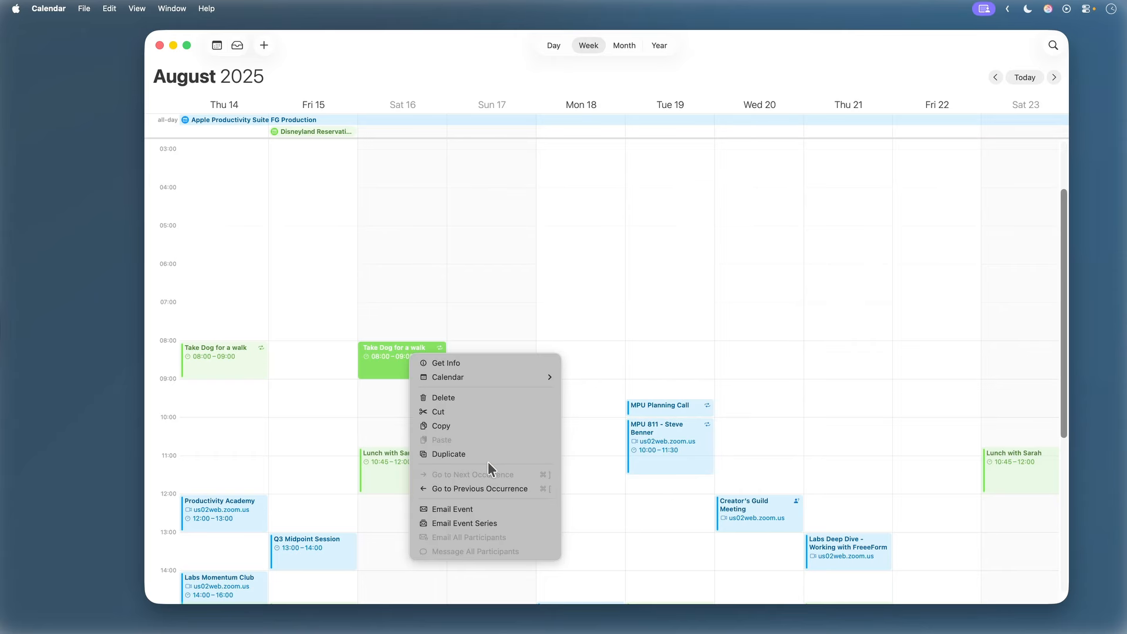
click(460, 363)
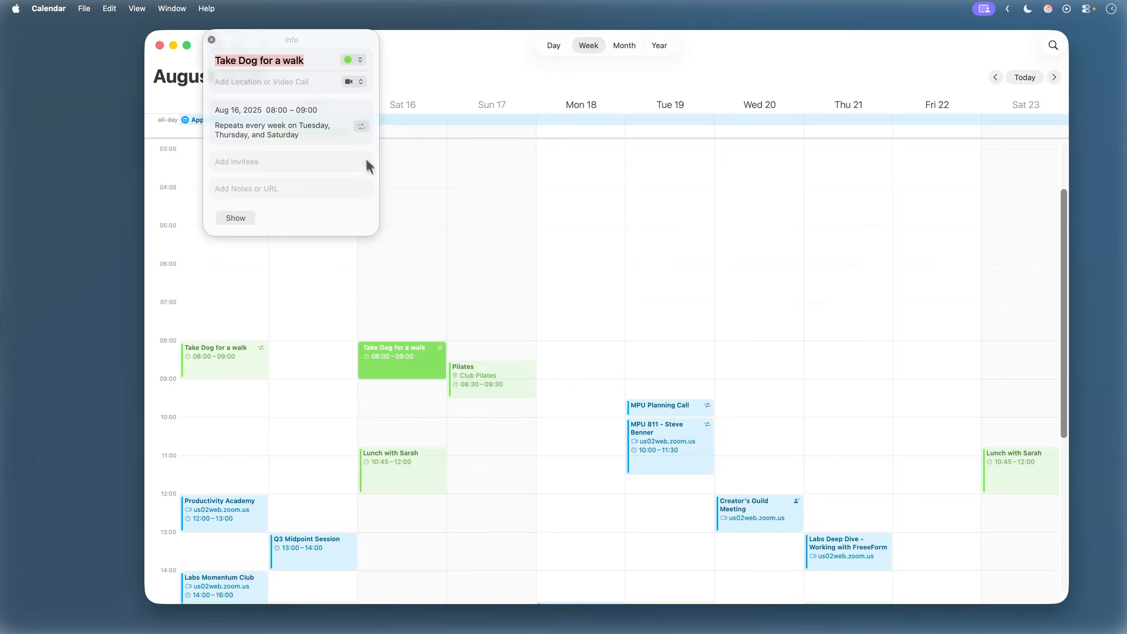
click(313, 118)
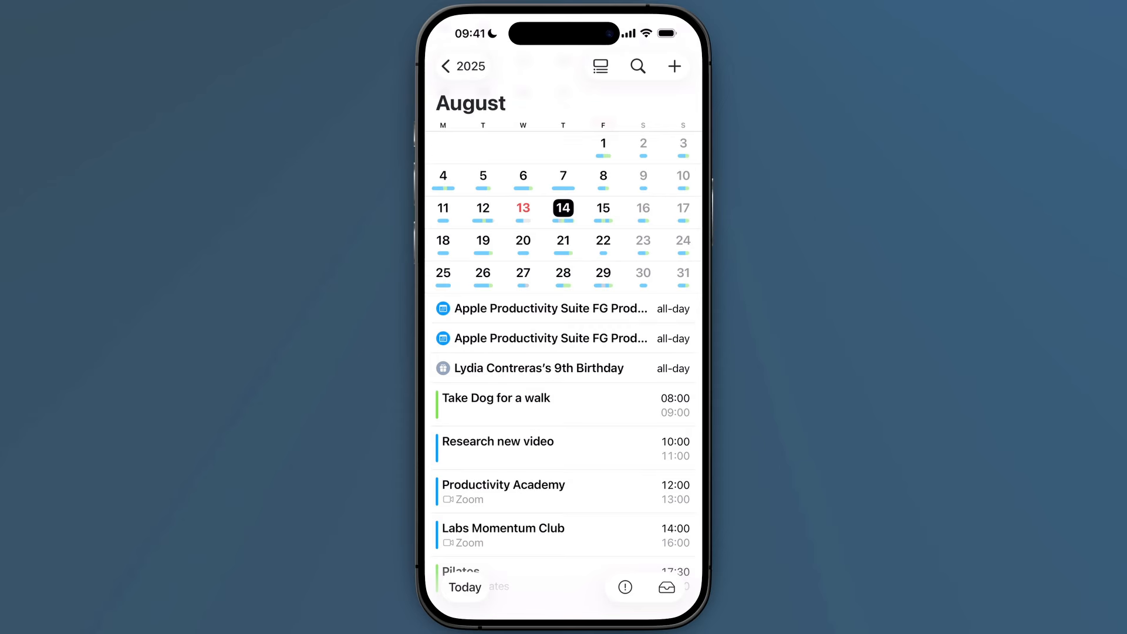
Step: In the iPhone calendar, edit the August 14 "Take Dog for a walk" event and choose a custom repeat
click(537, 405)
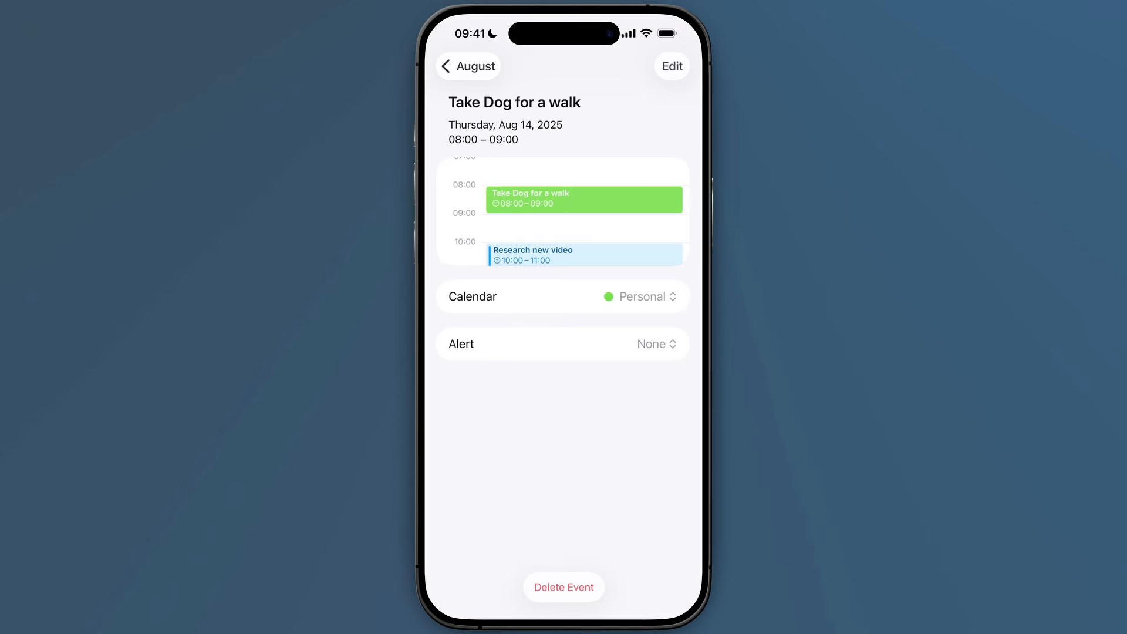
click(672, 66)
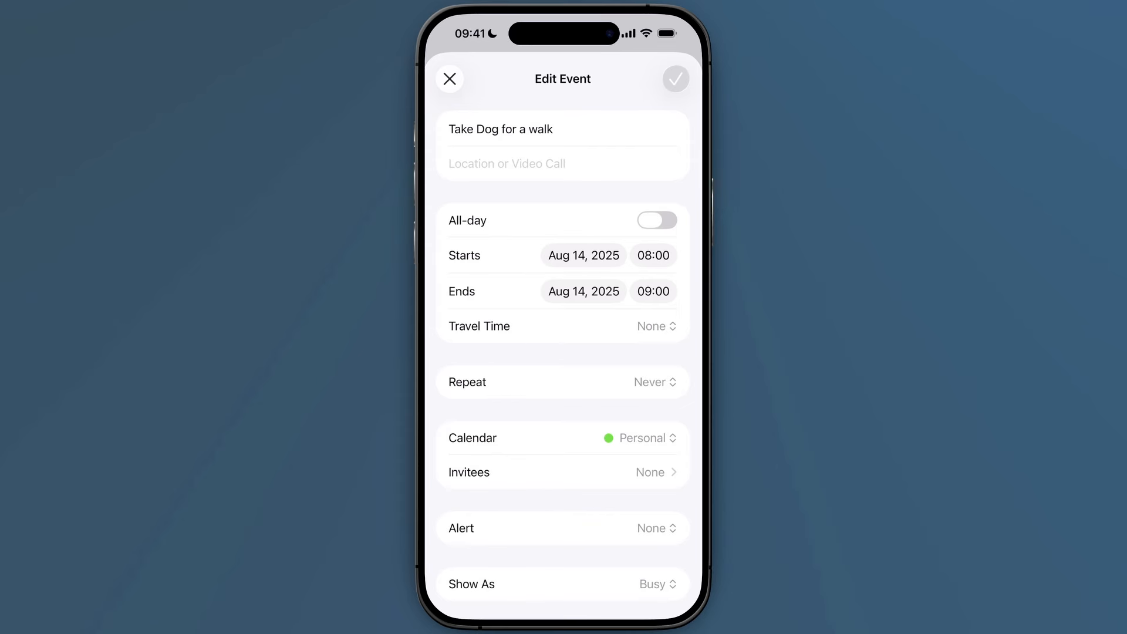
click(655, 382)
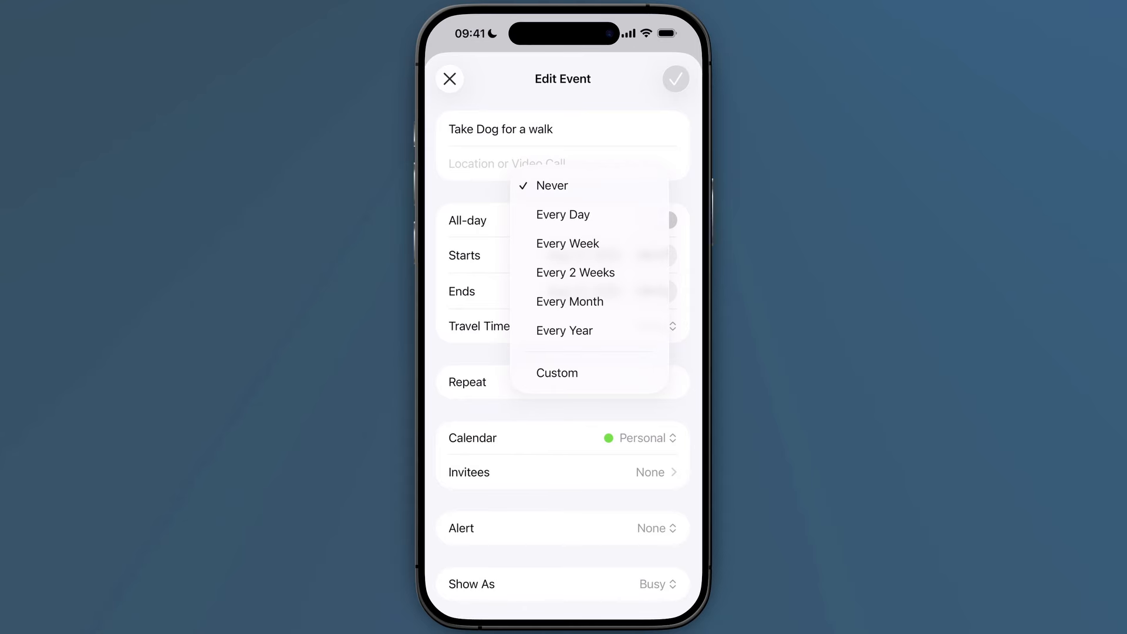
click(557, 373)
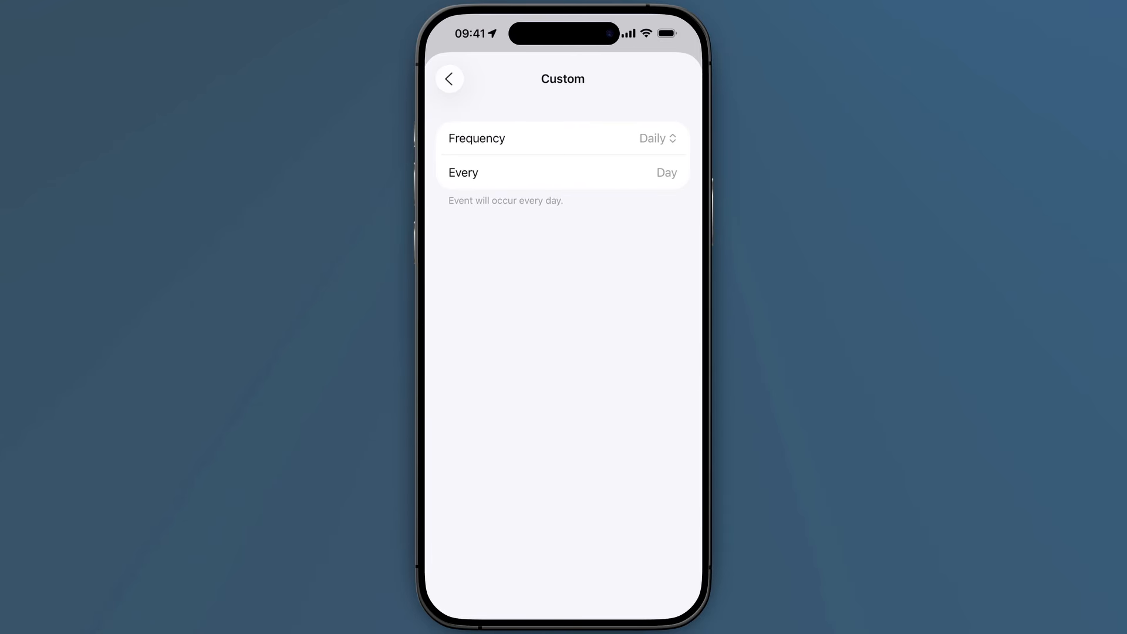
Step: Try a weekly custom frequency with Tuesday added to Thursday, and clear Tuesday again
click(658, 139)
click(556, 177)
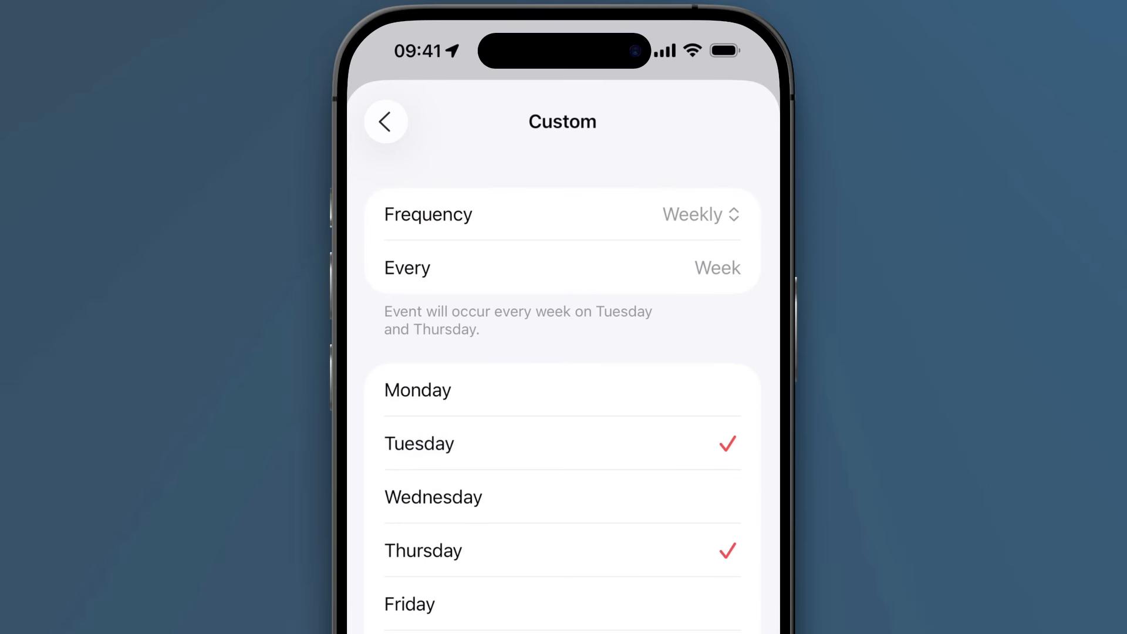
click(562, 632)
click(563, 632)
click(562, 444)
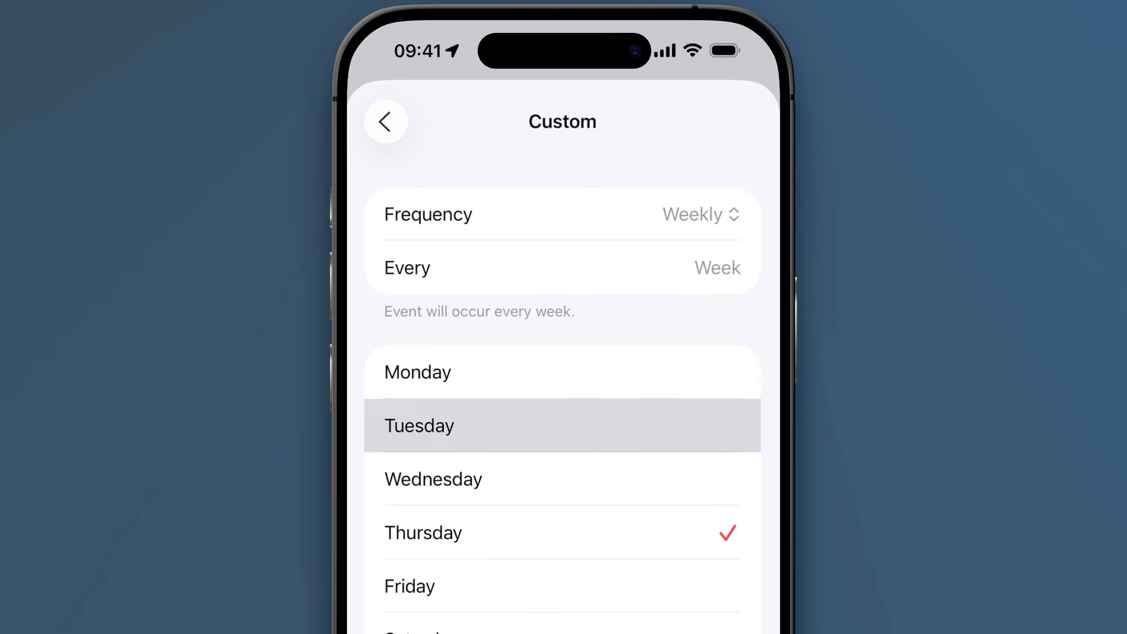
Step: Try a monthly frequency that adds the 17th, 27th and 29th to the 14th, and clear the added dates again
click(701, 215)
click(554, 319)
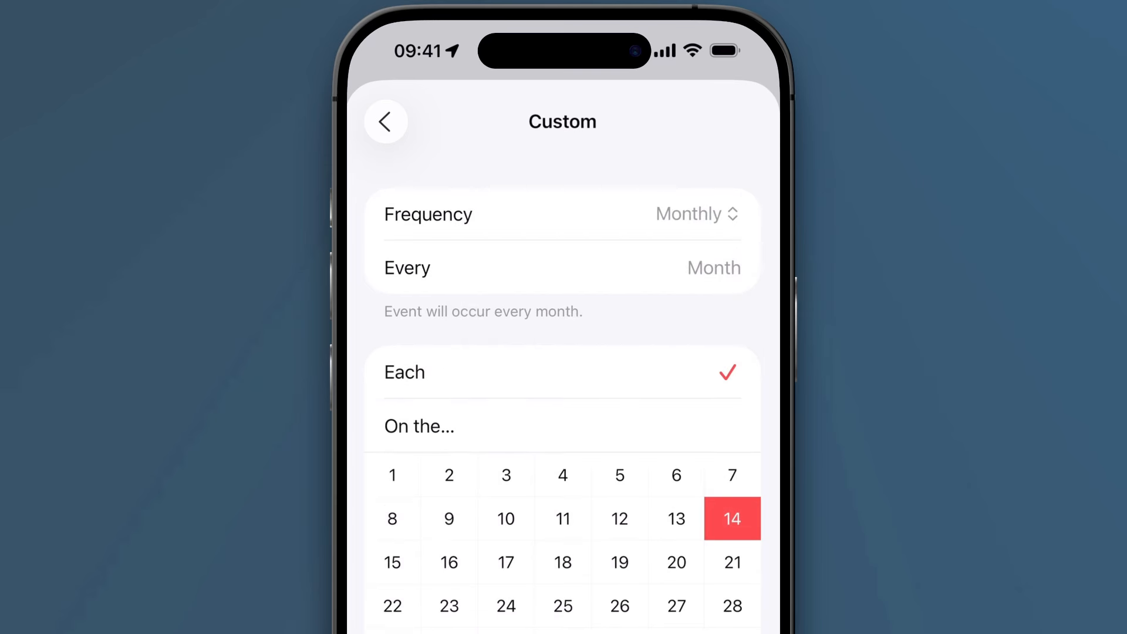
click(506, 561)
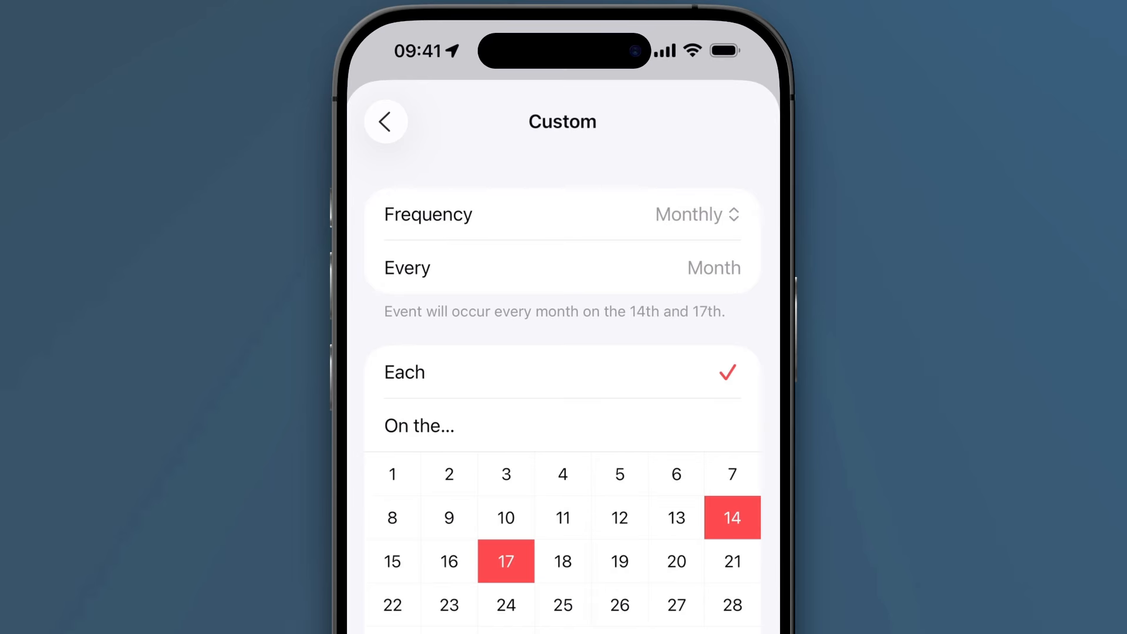
click(677, 605)
click(423, 542)
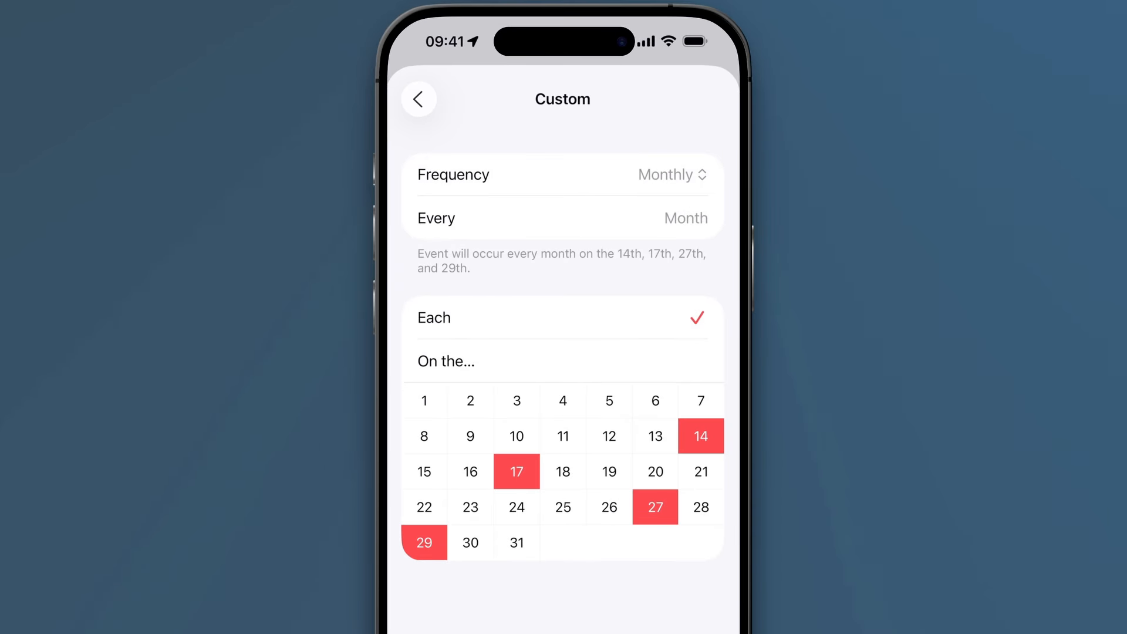
click(655, 507)
click(517, 472)
click(423, 529)
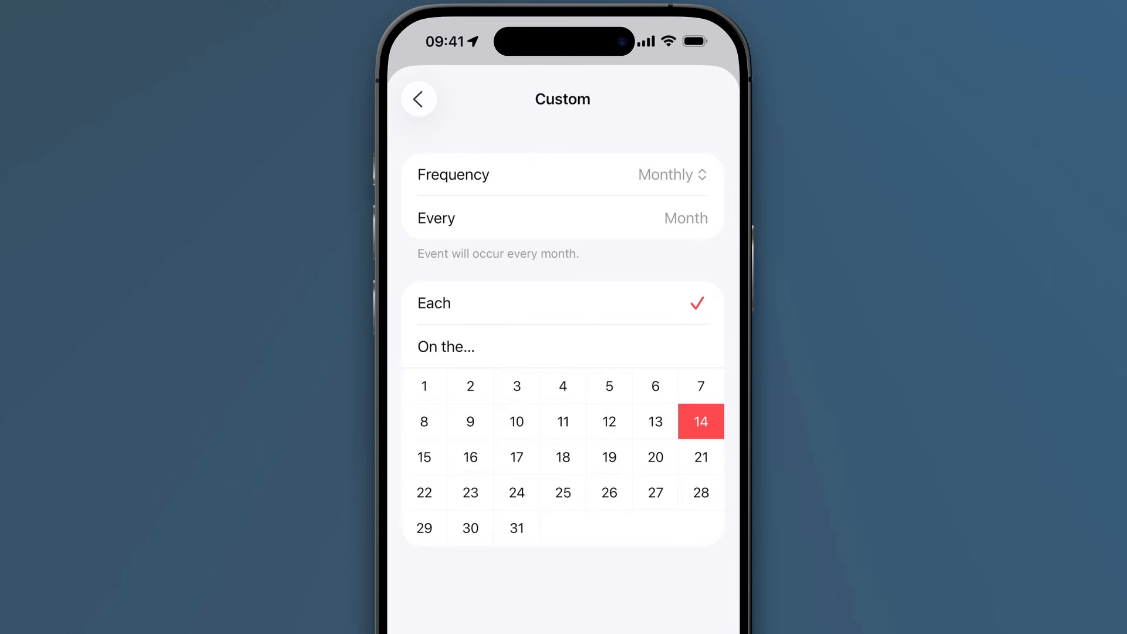
Step: Make the monthly rule occur on the last Sunday and return to the event's edit form
click(562, 346)
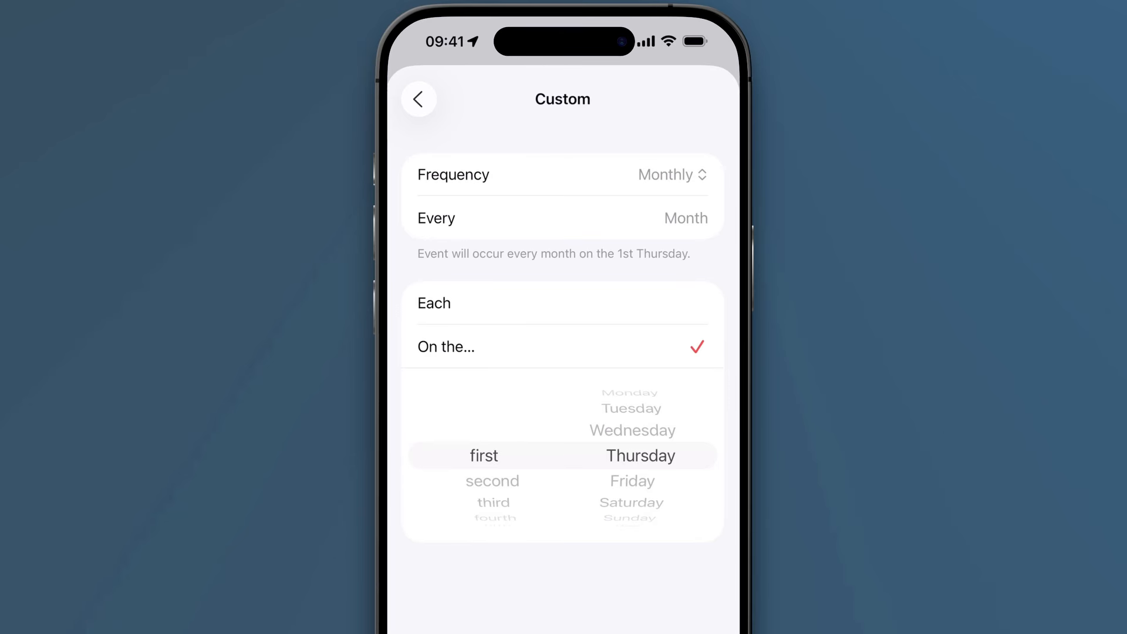
scroll(492, 456, down, 2)
scroll(632, 455, down, 2)
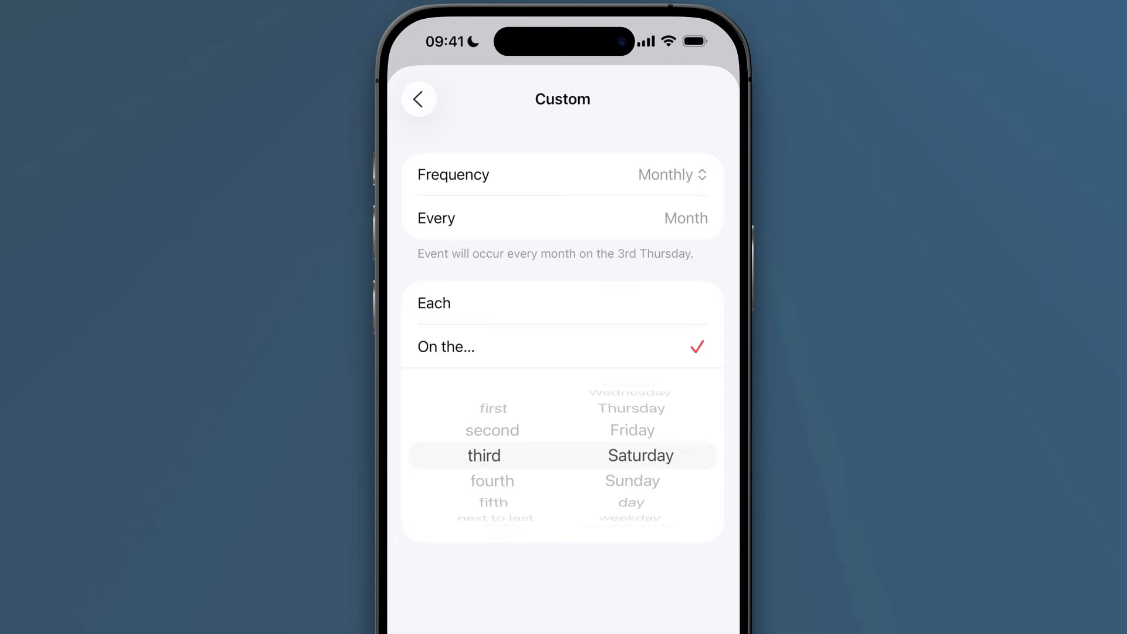
scroll(492, 455, down, 4)
scroll(633, 456, down, 1)
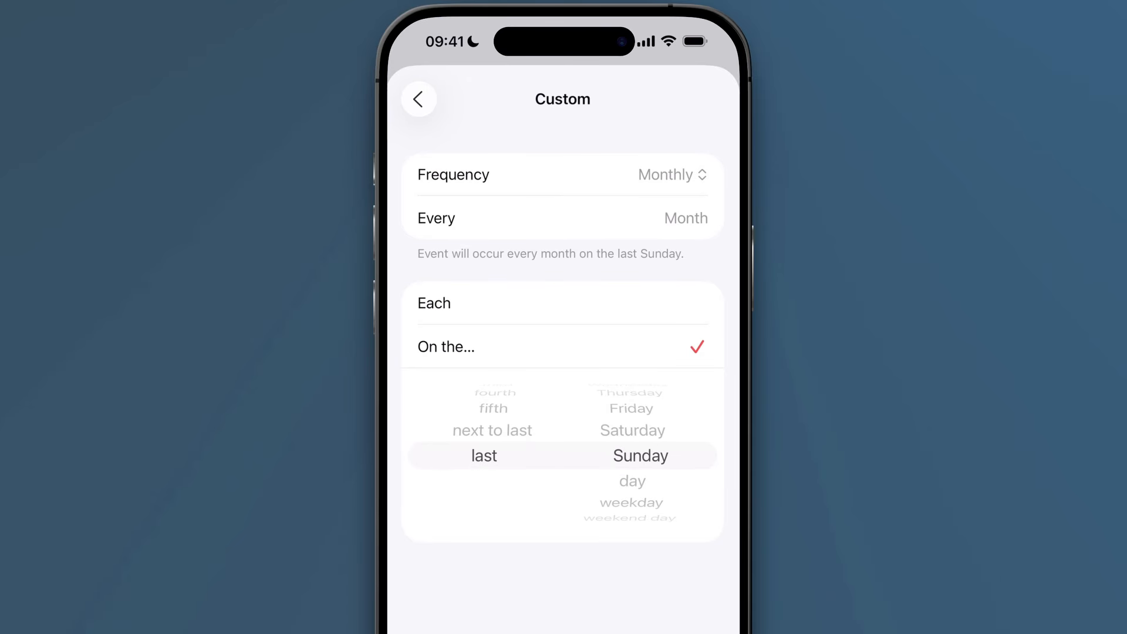
click(419, 98)
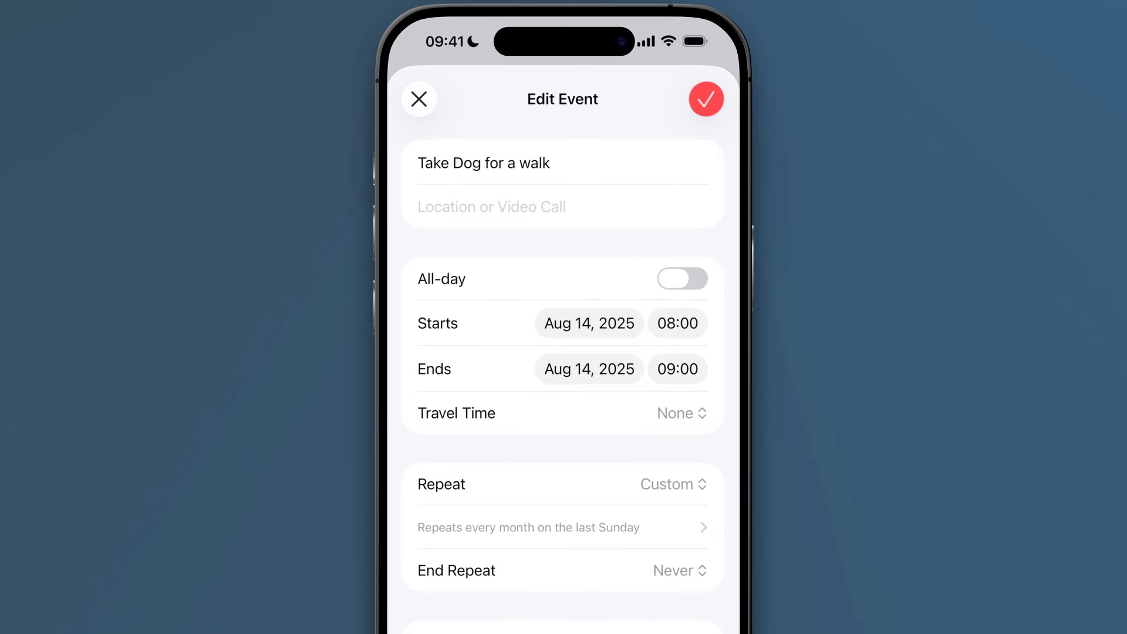
Step: Change the custom repeat to a yearly frequency of every 6 years and save the event
click(674, 485)
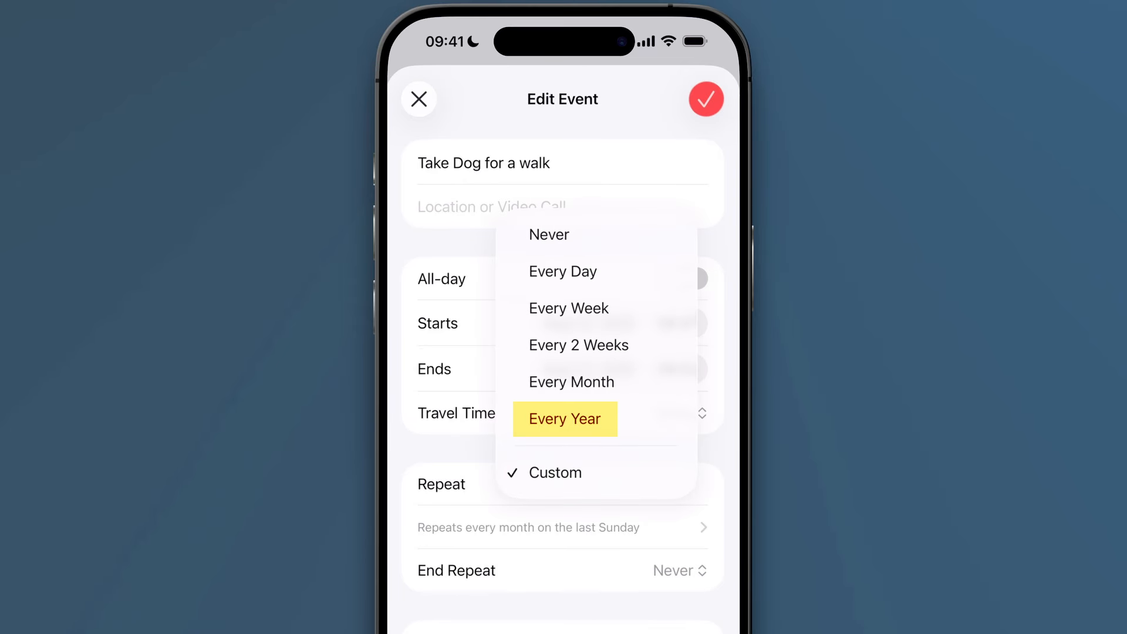
click(555, 472)
click(675, 174)
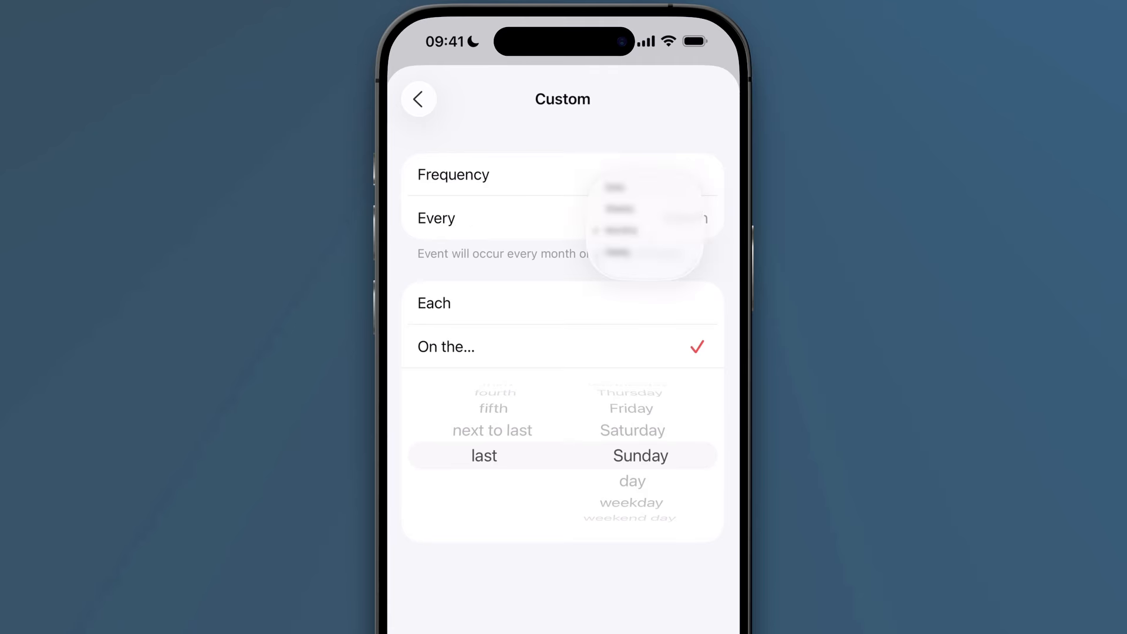
click(550, 296)
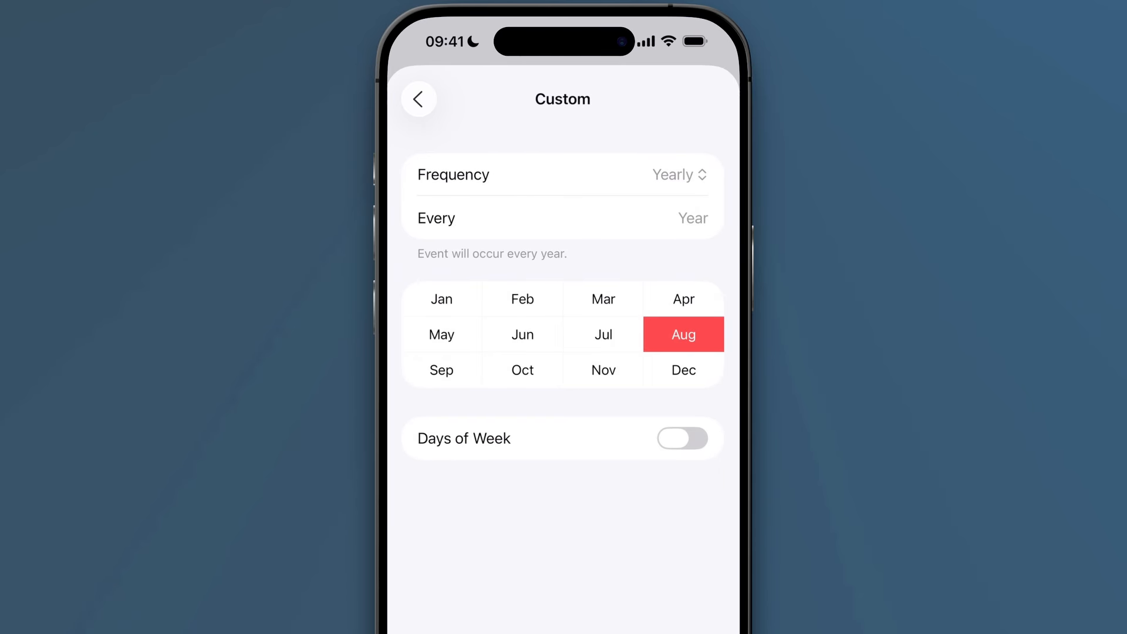
click(693, 218)
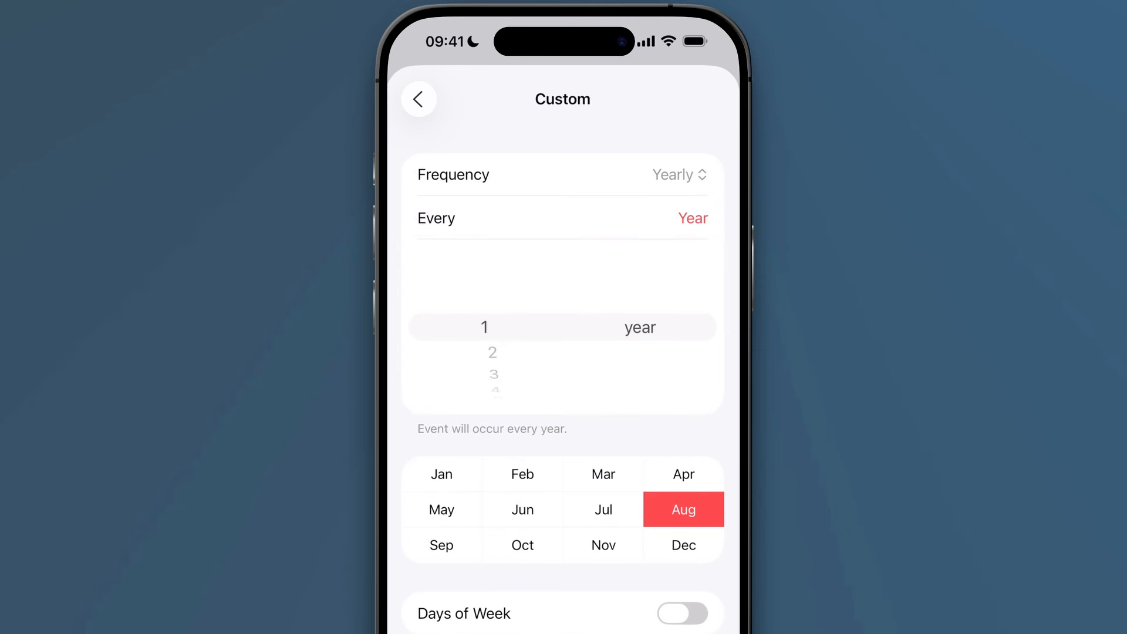
scroll(640, 327, down, 1)
scroll(488, 327, down, 5)
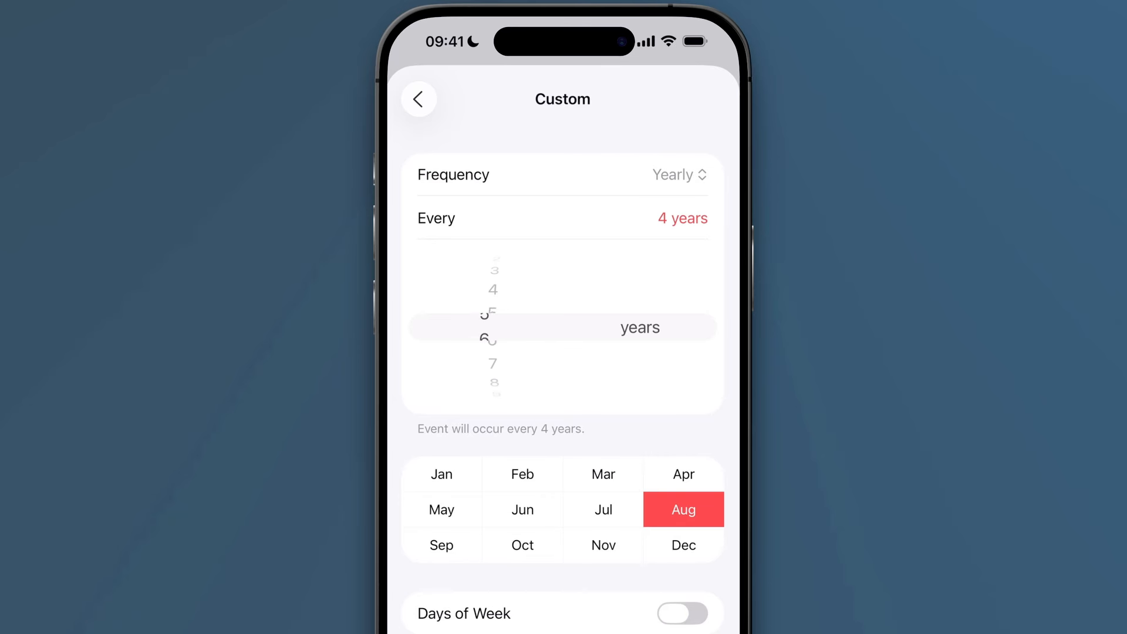
click(419, 99)
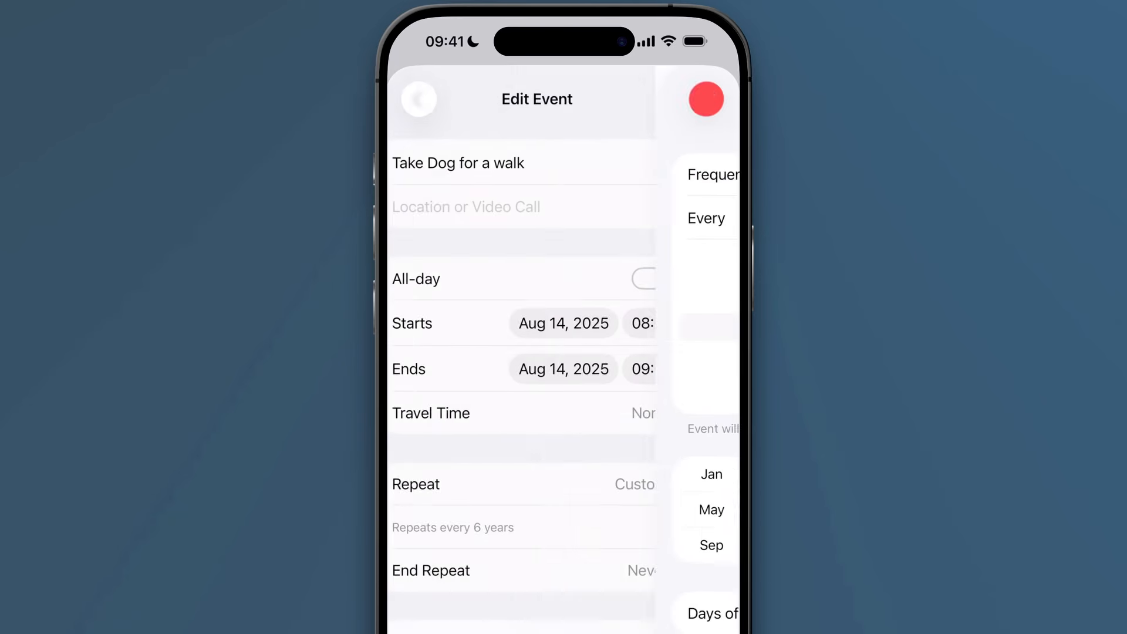
click(705, 98)
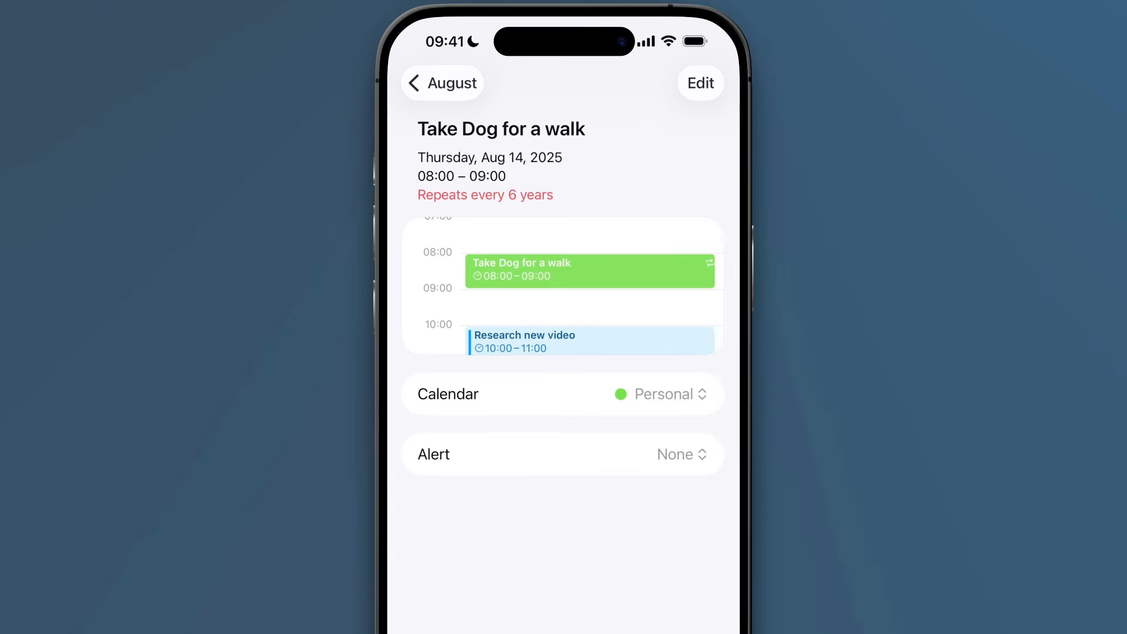
Step: Edit the saved event again and set its repetition to end on a date
click(701, 82)
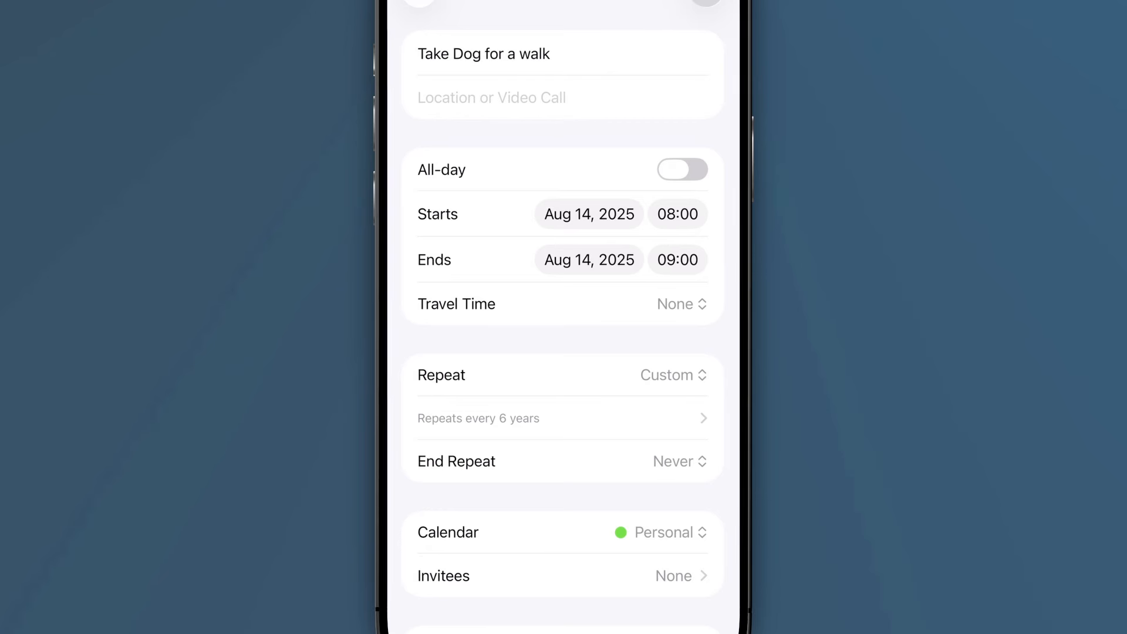
click(680, 462)
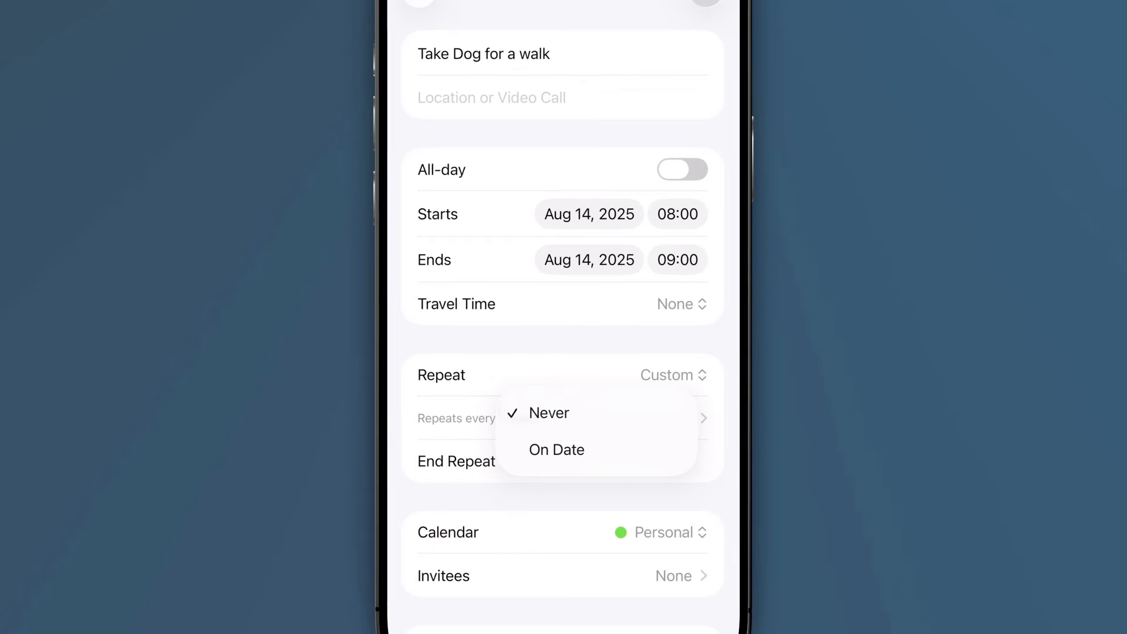
click(556, 450)
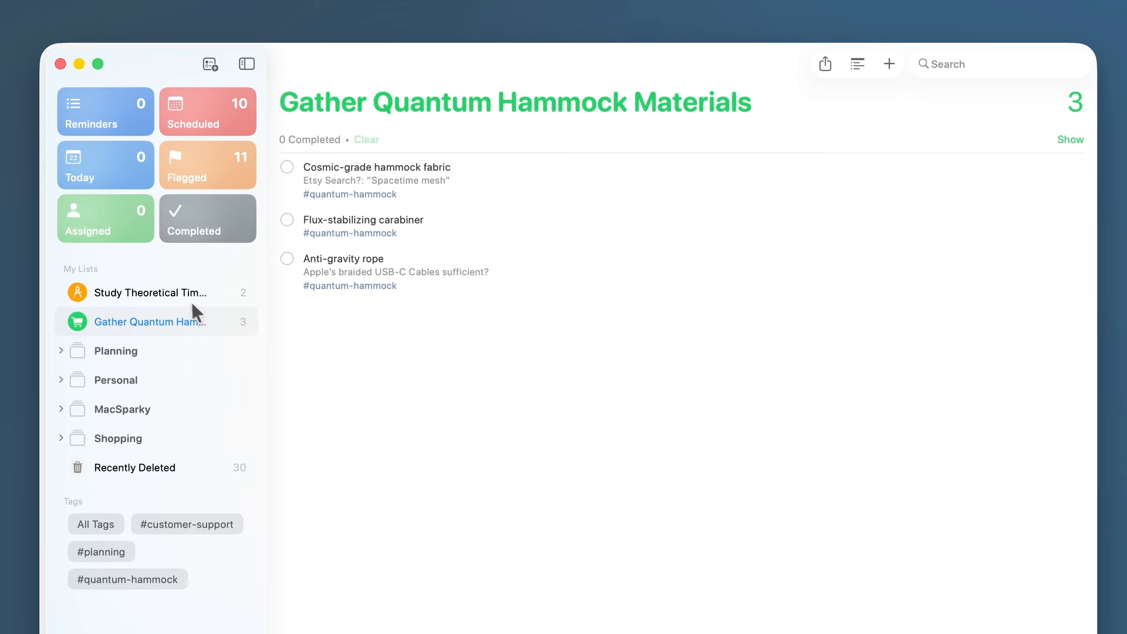
Step: Switch to Reminders, view the "Study Theoretical Time Travel" list and return to "Gather Quantum Hammock Materials"
click(187, 303)
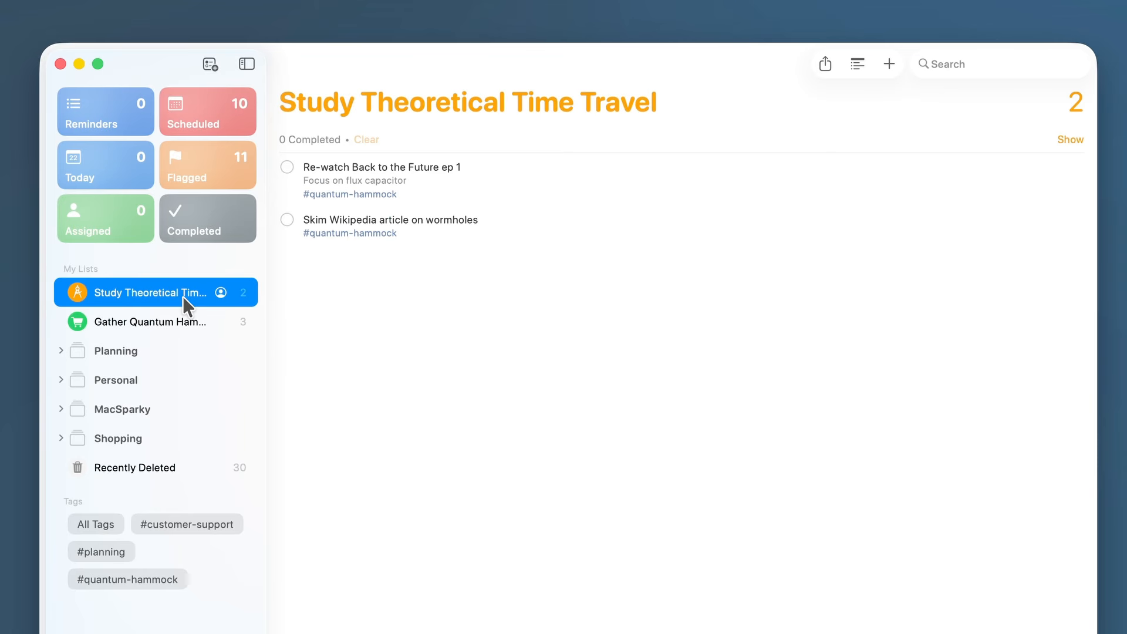
click(184, 326)
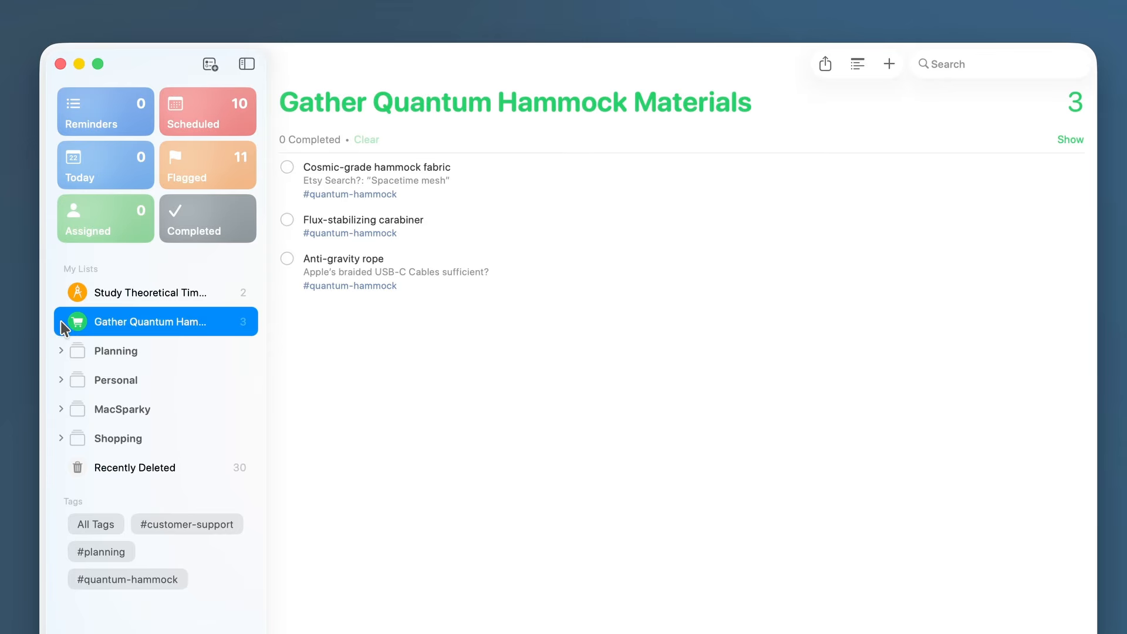
Step: Combine the "Gather Quantum Hammock Materials" and "Study Theoretical Time Travel" lists into a new group named "Quantum Hammock"
drag(65, 331, 80, 294)
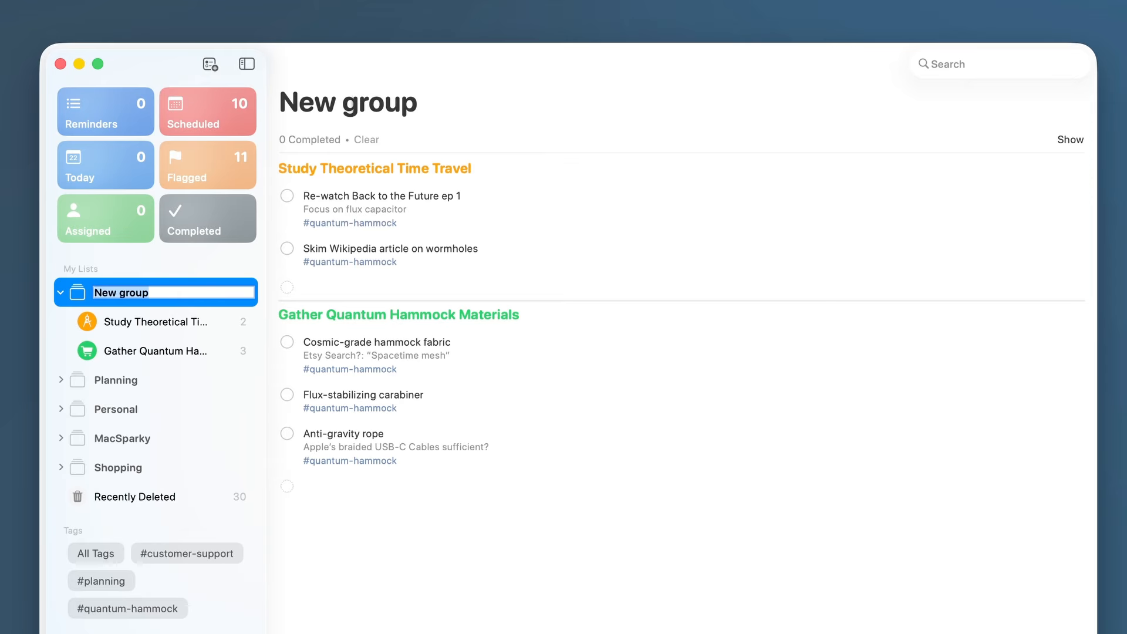
text(Quantum Hammock)
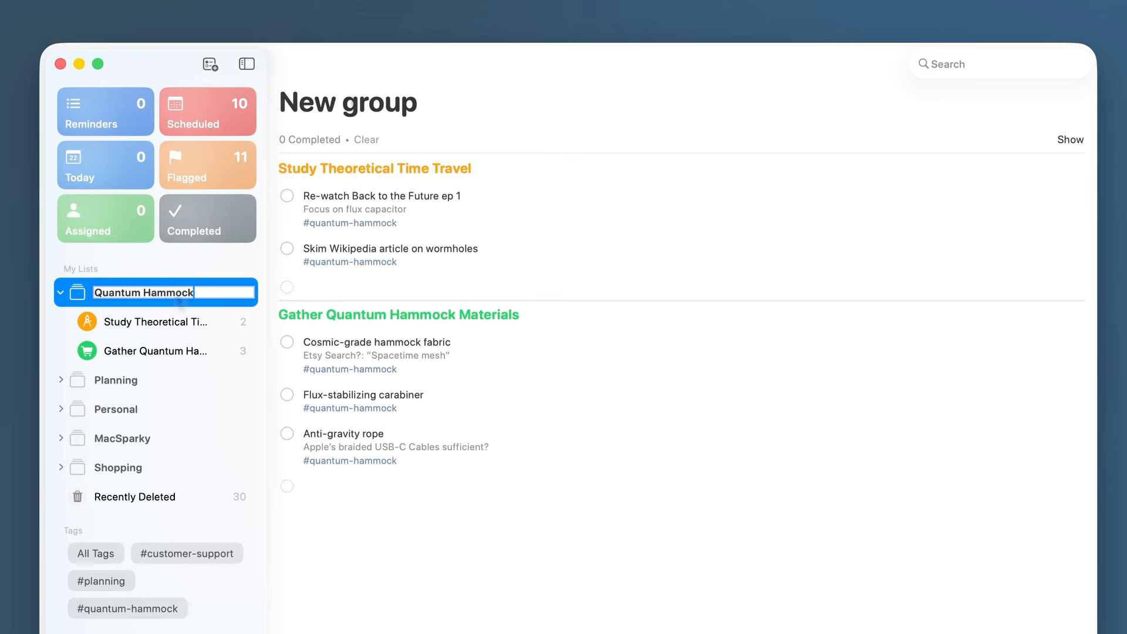
key(Return)
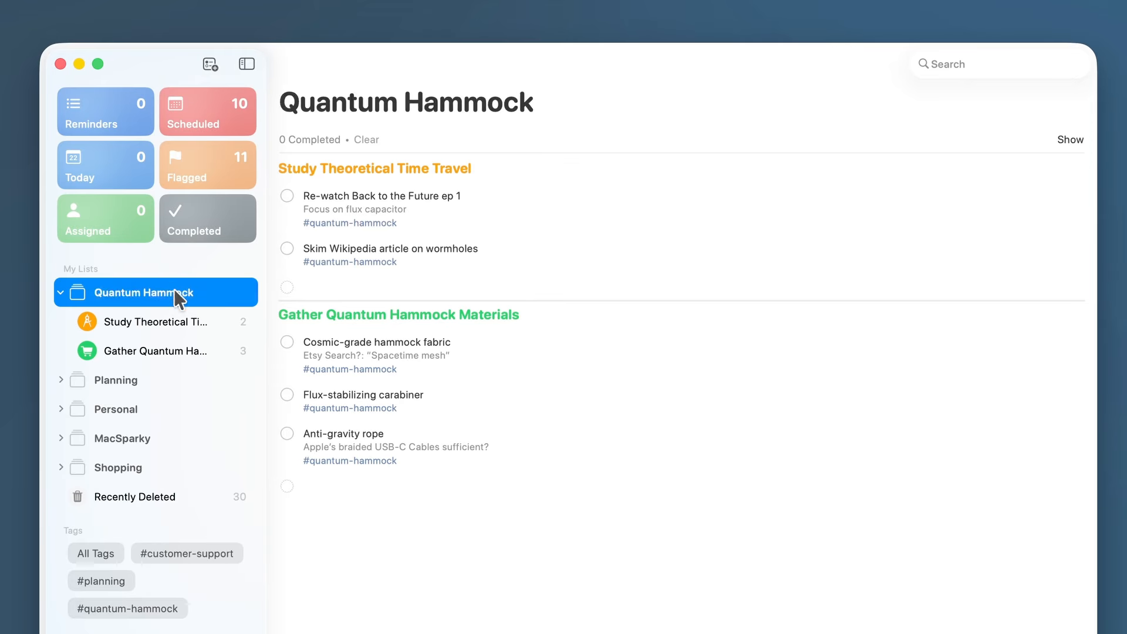
Step: Collapse and expand the "Quantum Hammock" group, leaving its two lists shown
click(59, 296)
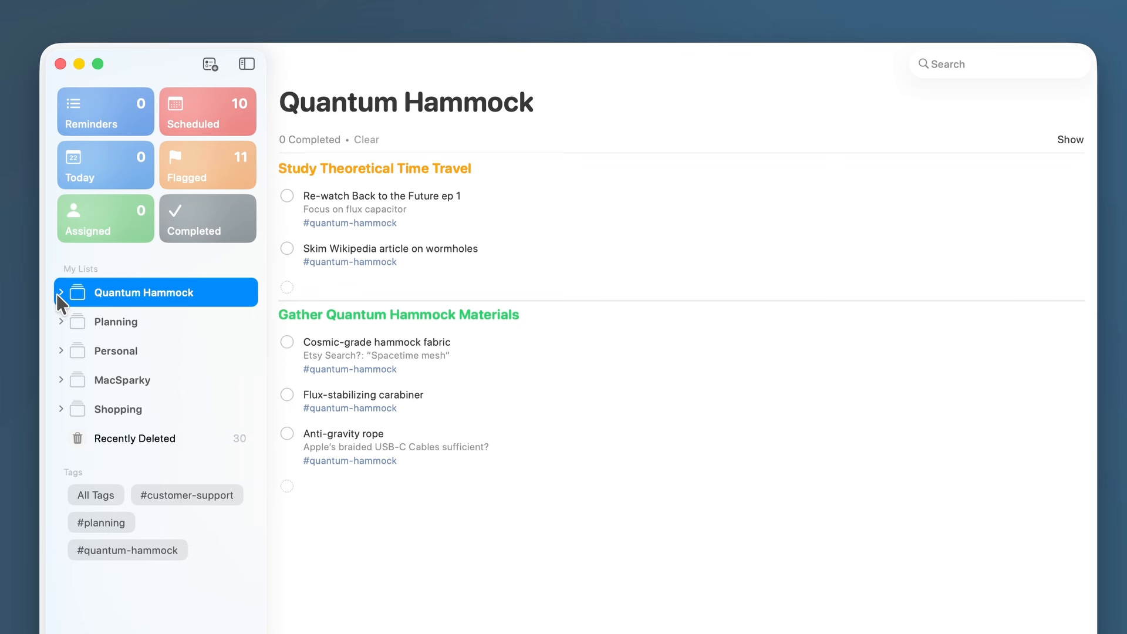
click(61, 291)
click(61, 291)
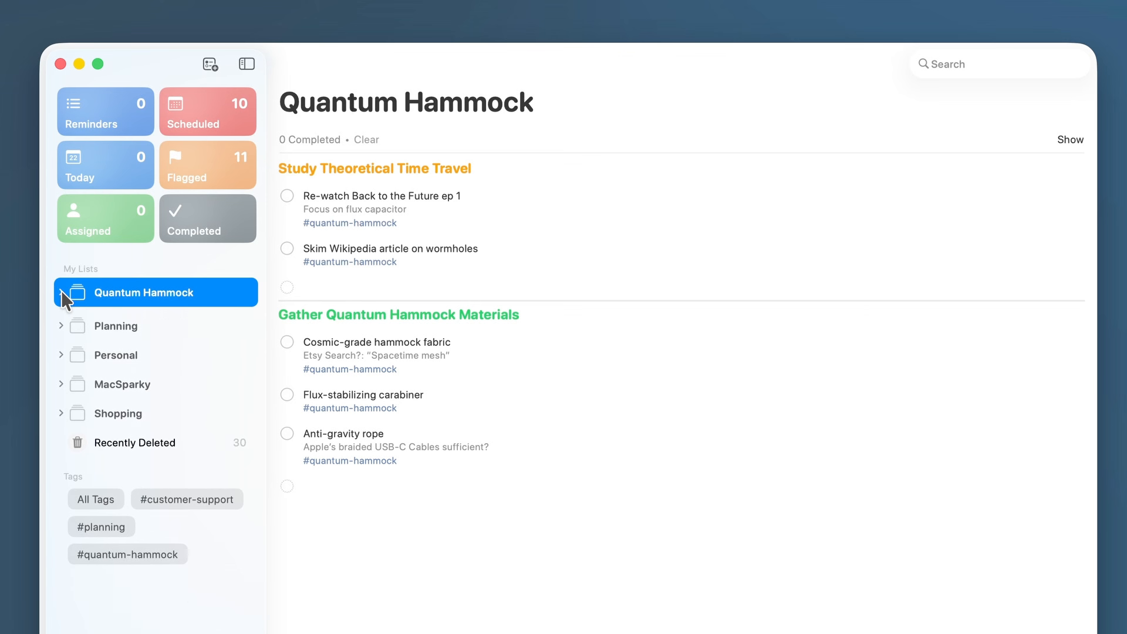
click(61, 291)
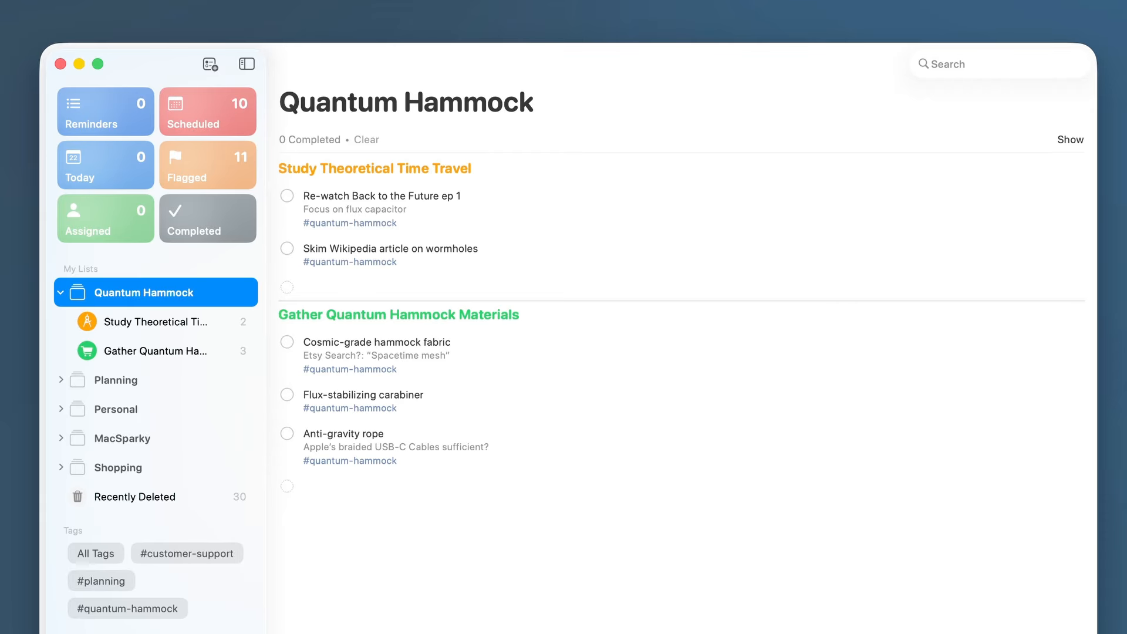
Step: Pin the "Study Theoretical Time Travel" list alongside the smart list tiles
click(124, 325)
right_click(125, 326)
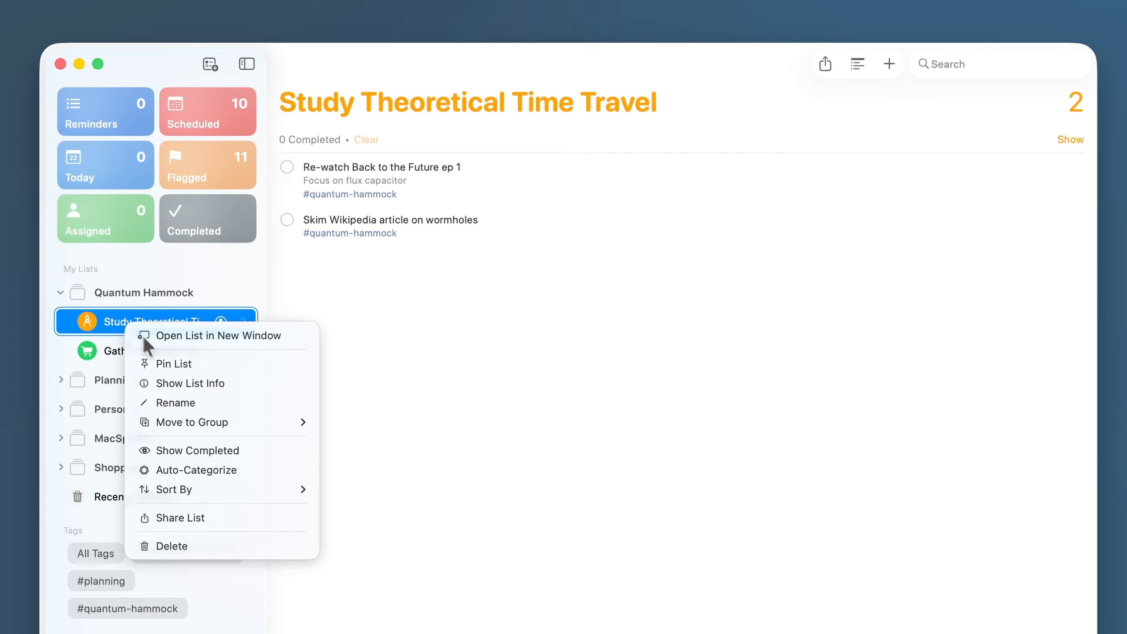
click(174, 365)
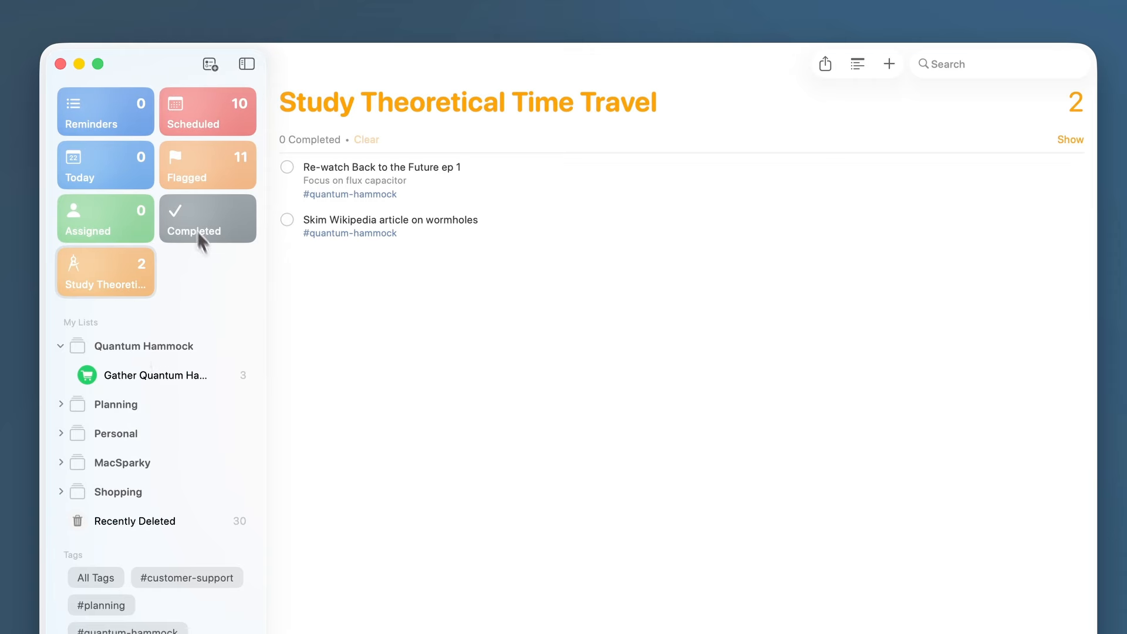
Step: Unpin the "Study Theoretical Time Travel" list and move it back into the "Quantum Hammock" group
right_click(122, 281)
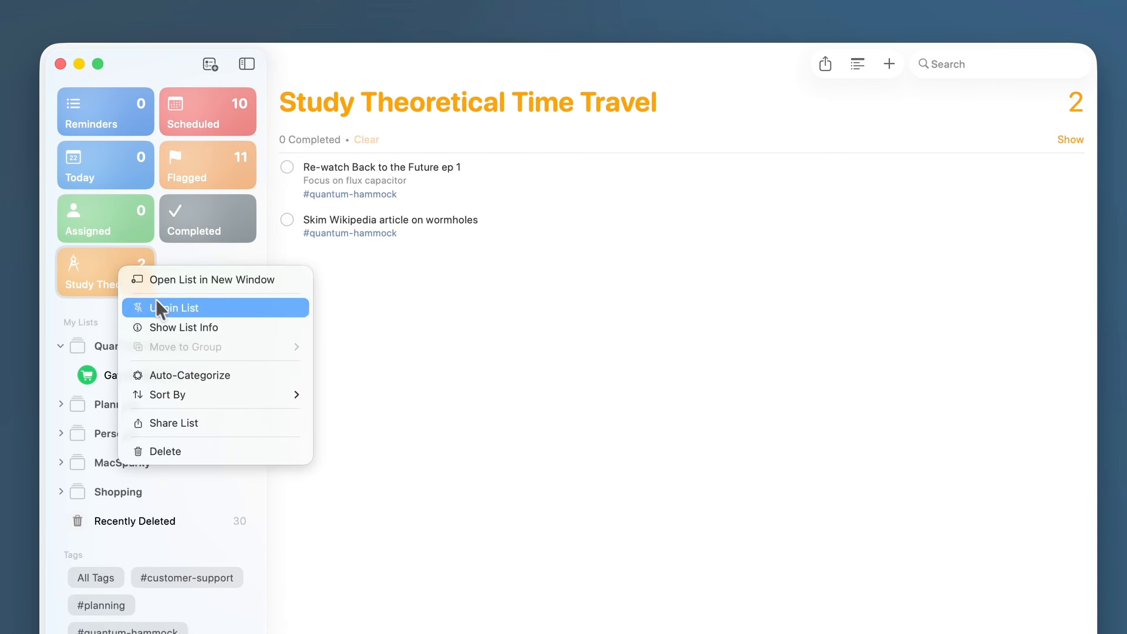
click(166, 309)
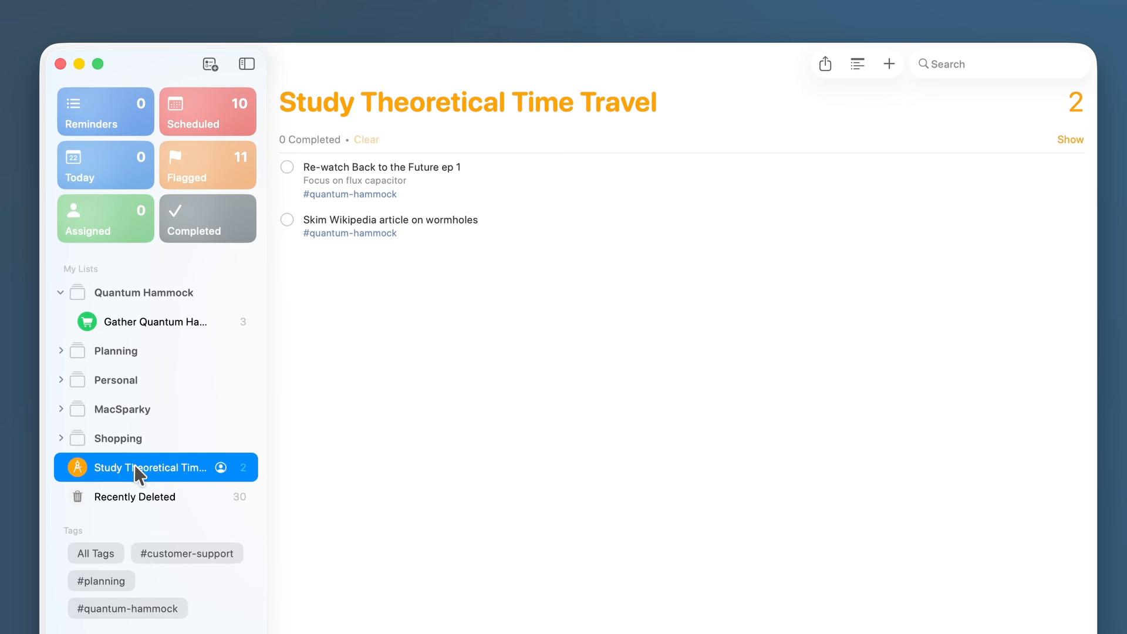
drag(132, 468, 155, 308)
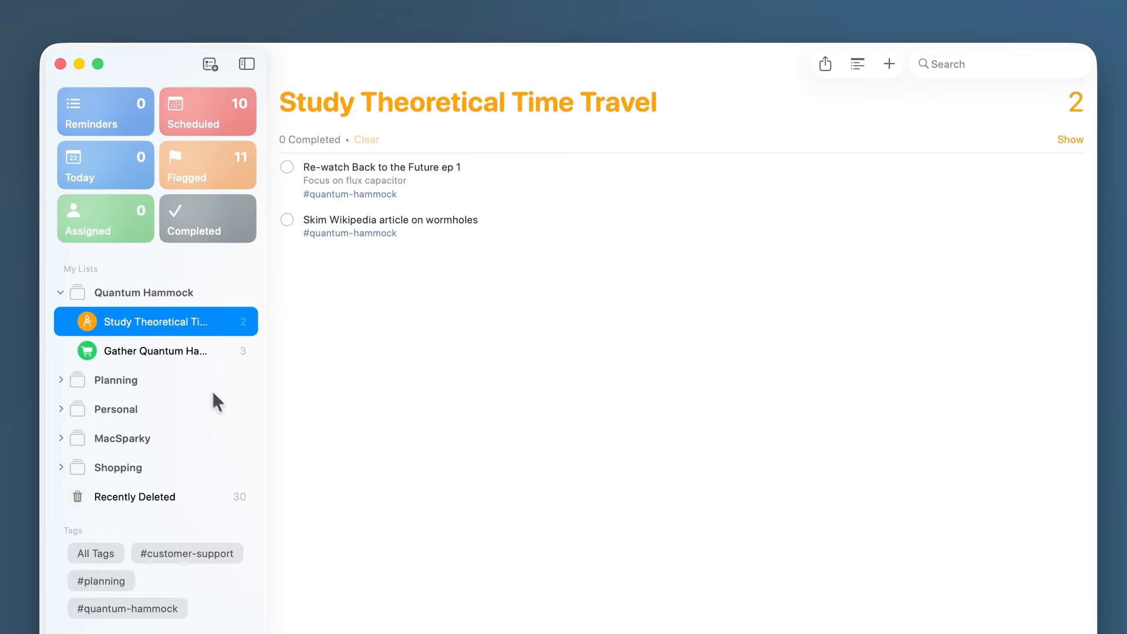
click(175, 360)
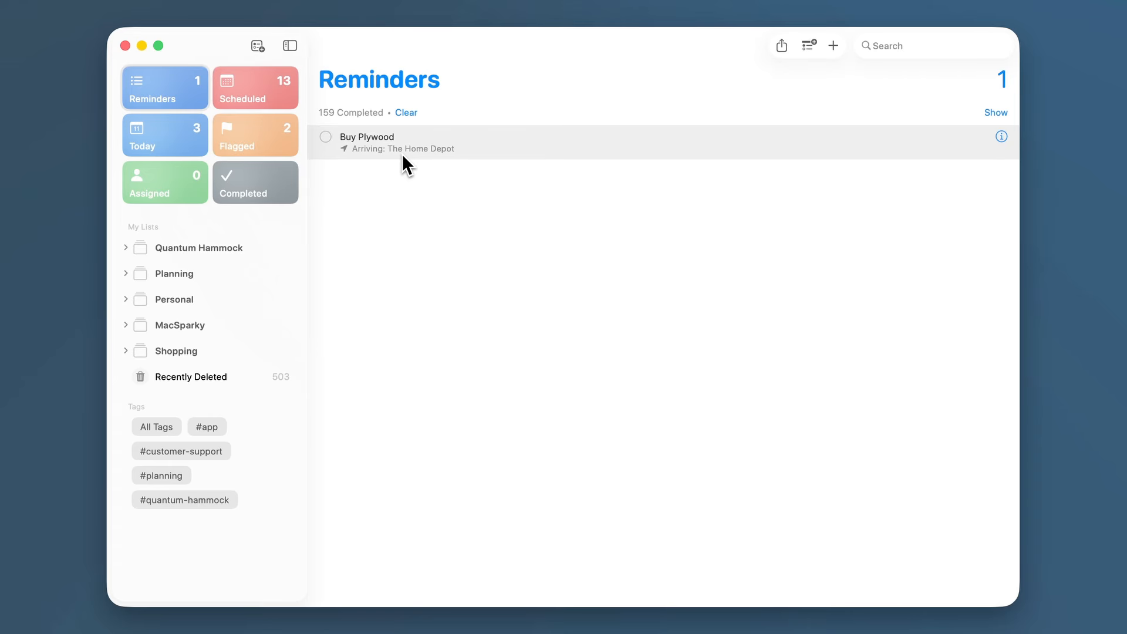
Step: Add a new reminder titled "Eat Dumplings" to the Reminders list
key(super+n)
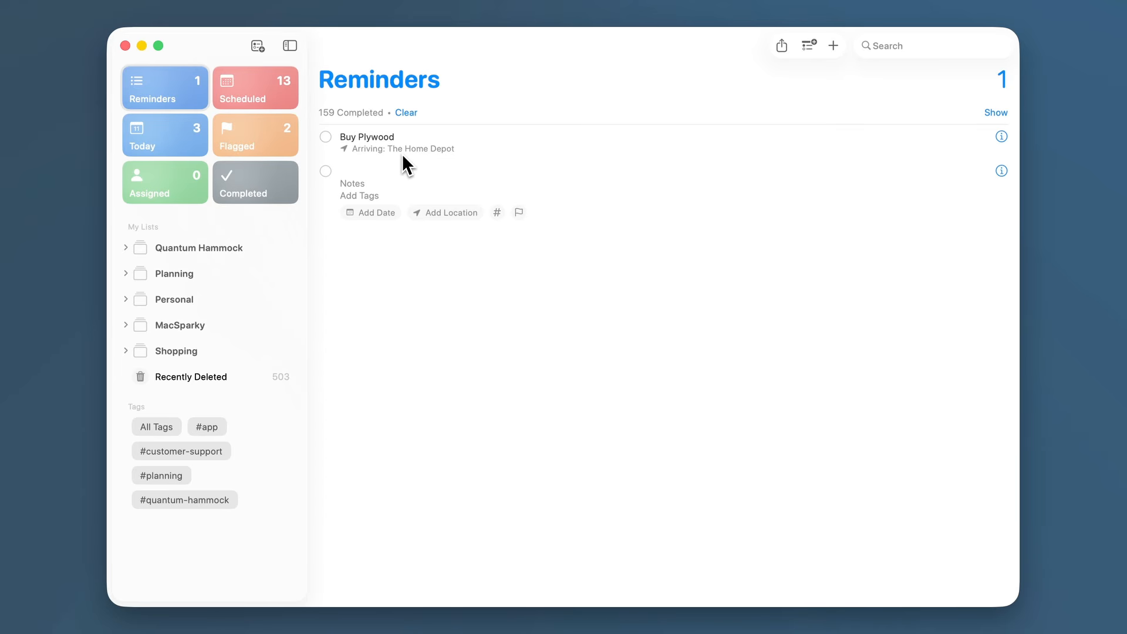
text(Eat)
text(Dumplings)
Step: Set the location of the "Eat Dumplings" reminder to the Din Tai Fung on Disneyland Dr
click(442, 215)
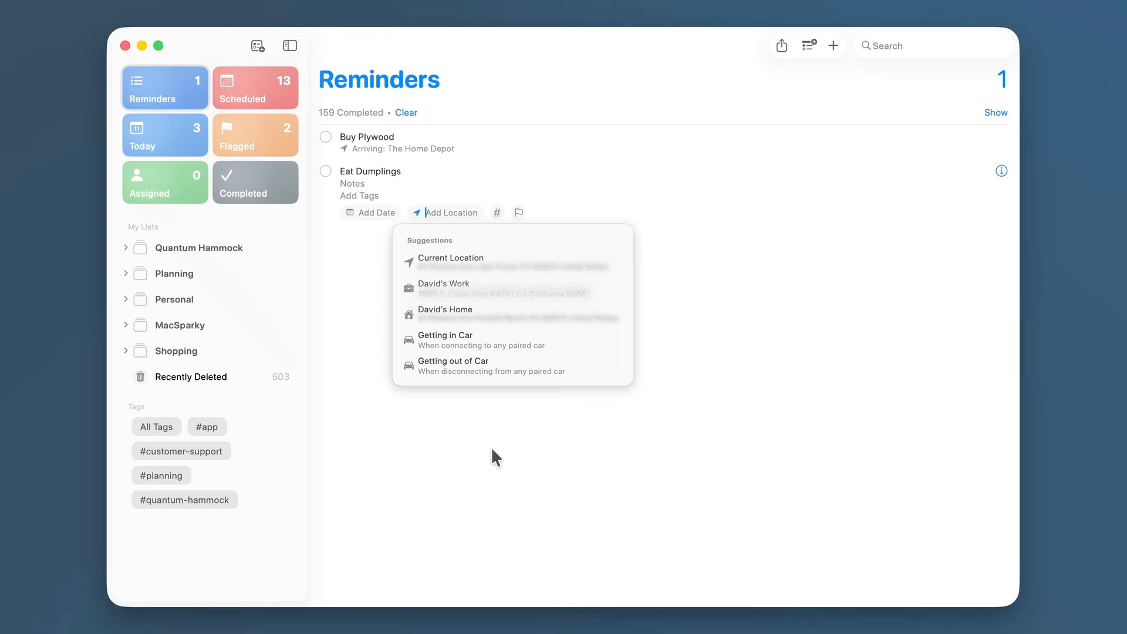
text(din tai)
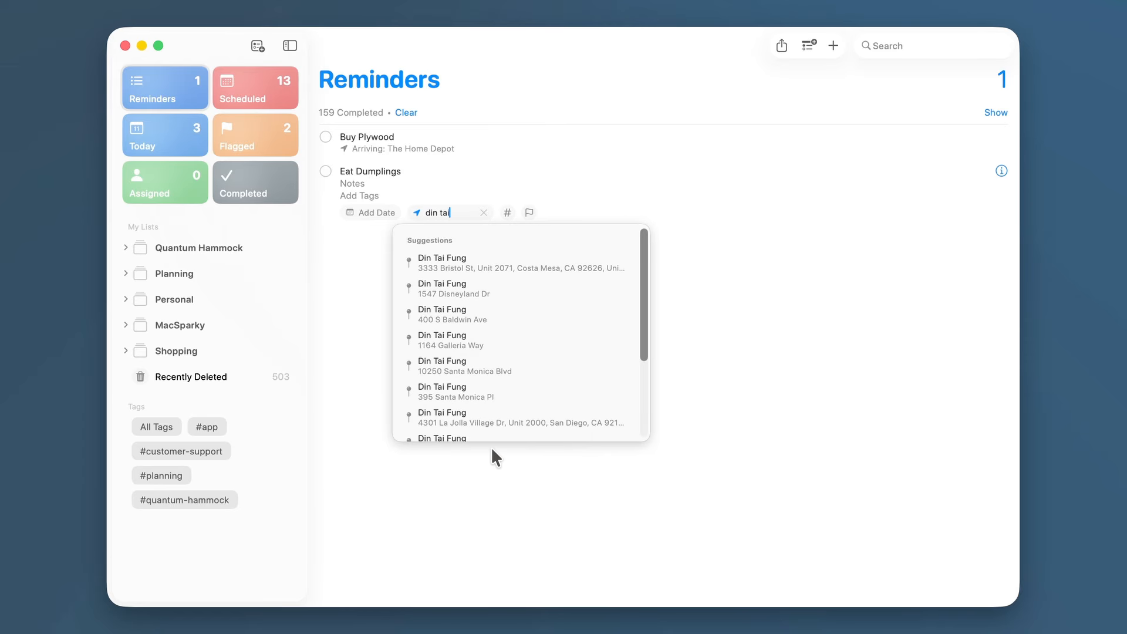
key(Down)
key(Down)
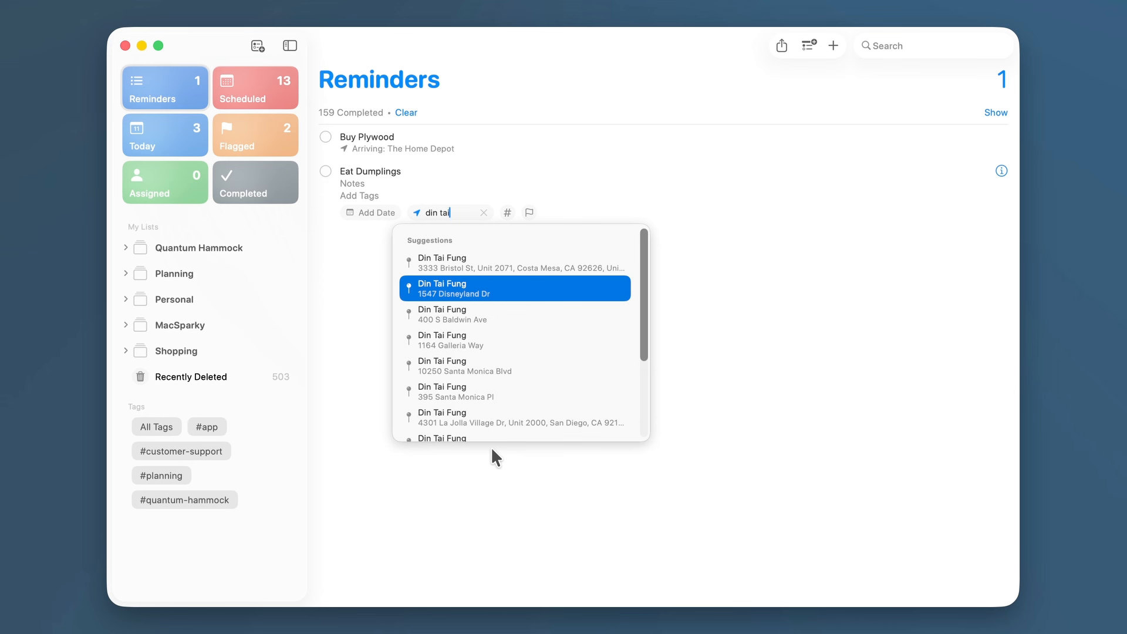
key(Return)
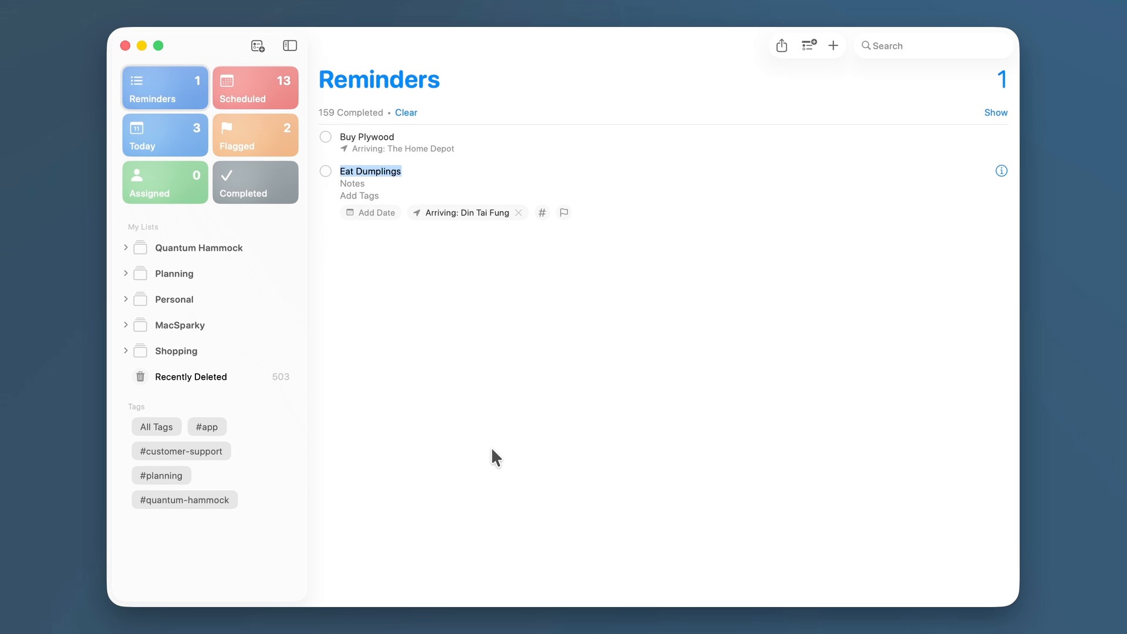
Step: Switch the "Eat Dumplings" location alert between Leaving and Arriving, ending on Arriving, and adjust its radius to about 426 feet
click(1001, 171)
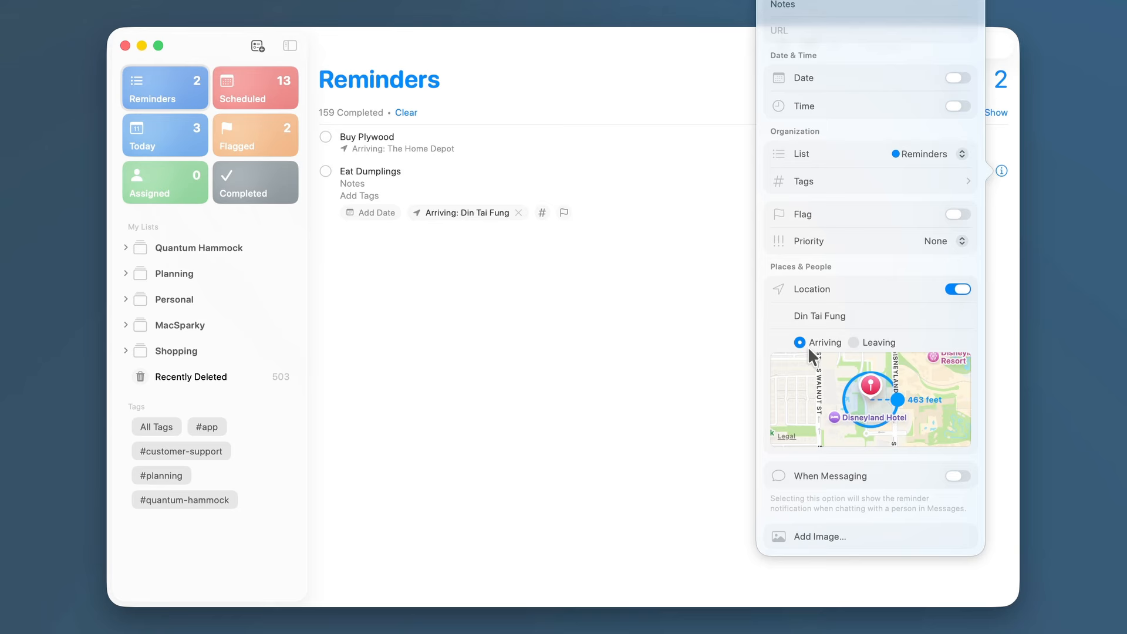
click(853, 343)
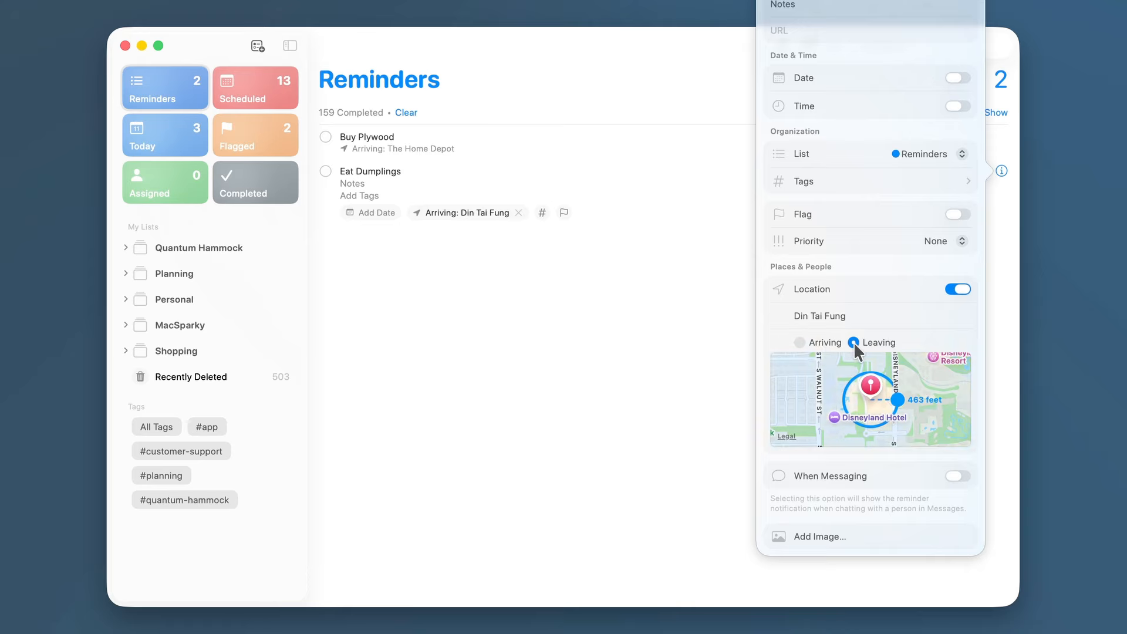
click(799, 343)
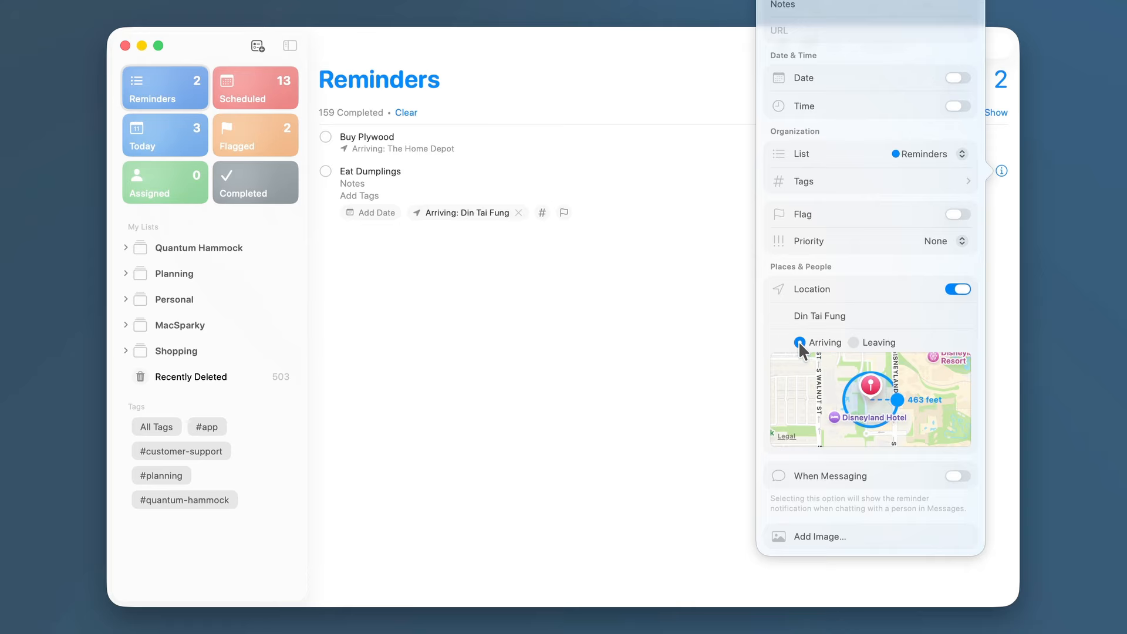
click(853, 343)
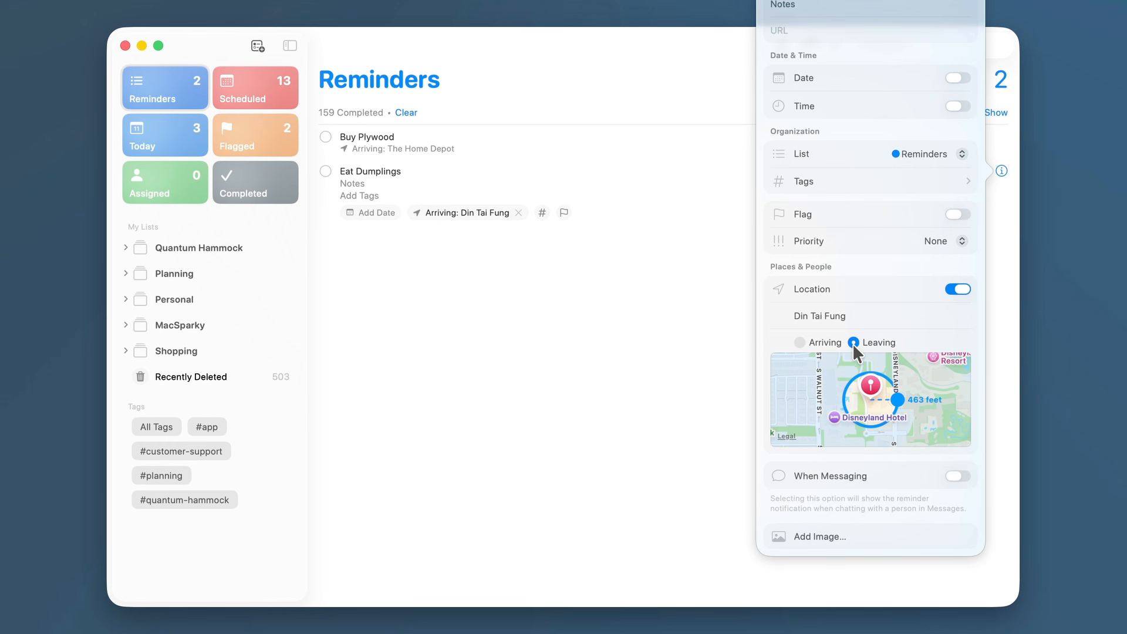
click(799, 343)
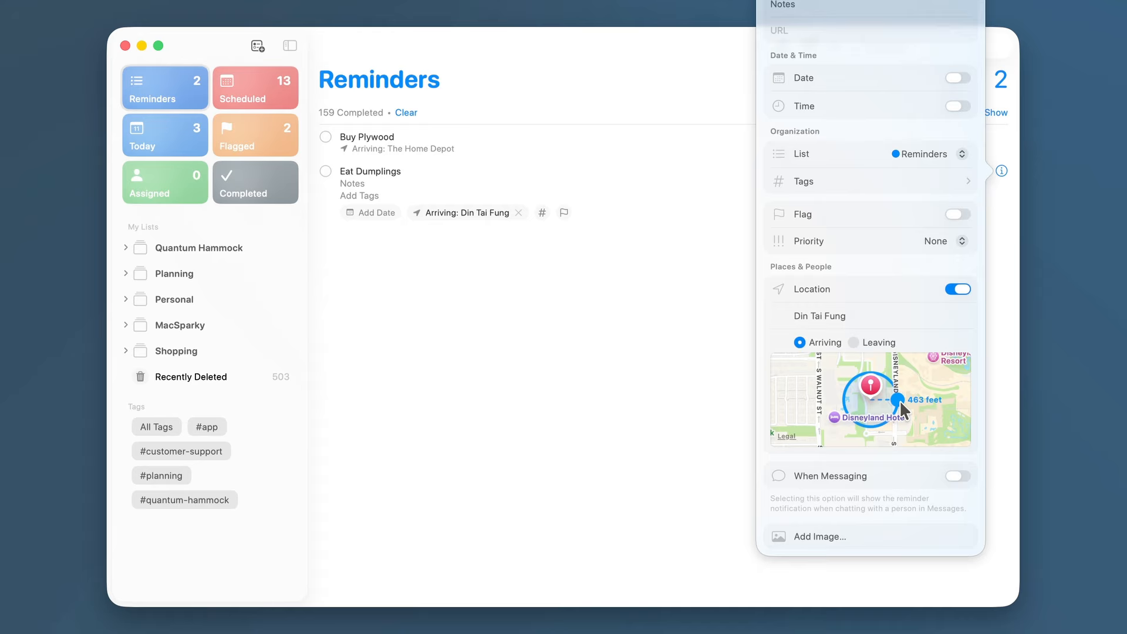
mouse_move(899, 400)
mouse_down()
mouse_move(881, 405)
mouse_move(959, 413)
mouse_move(895, 405)
mouse_up()
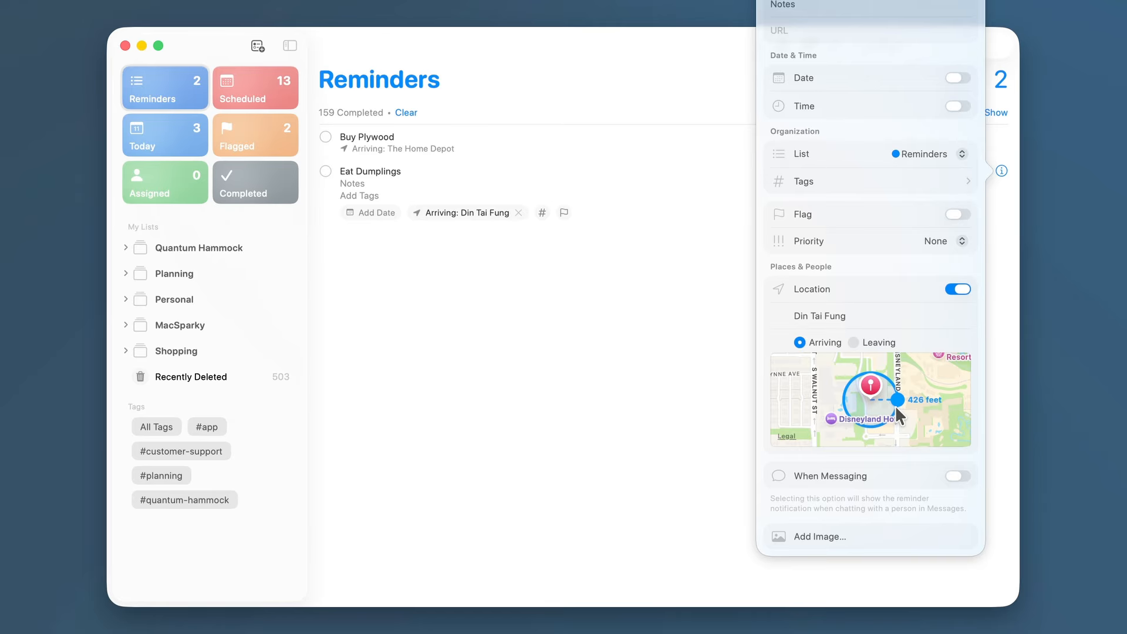
click(631, 389)
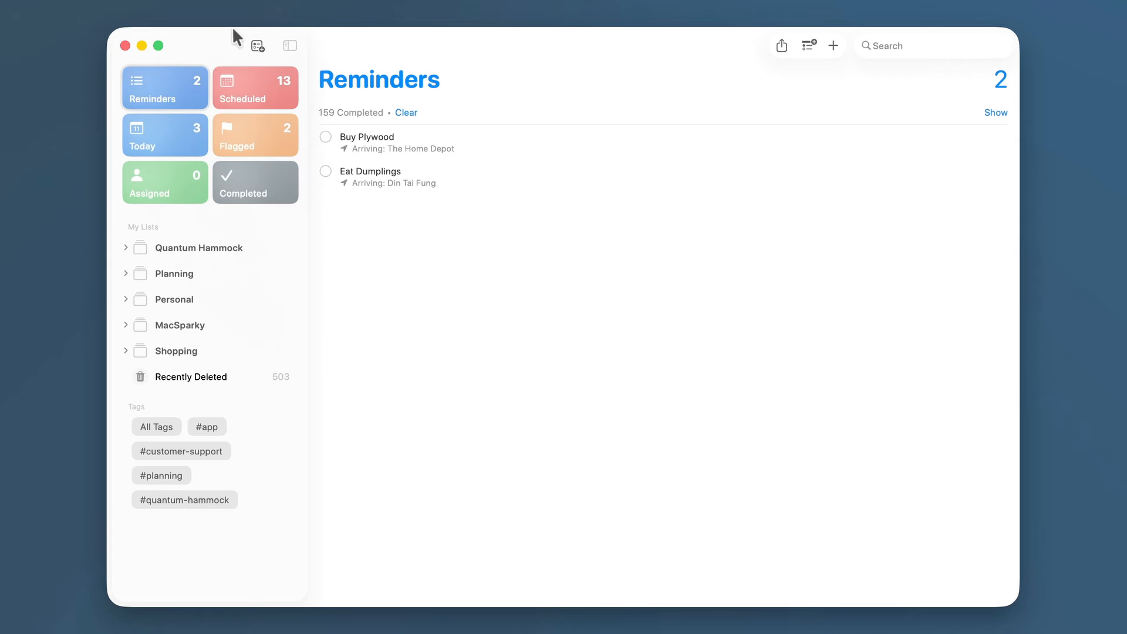
Step: Start a new Smart List with a specific location filter for arriving at The Home Depot
click(257, 46)
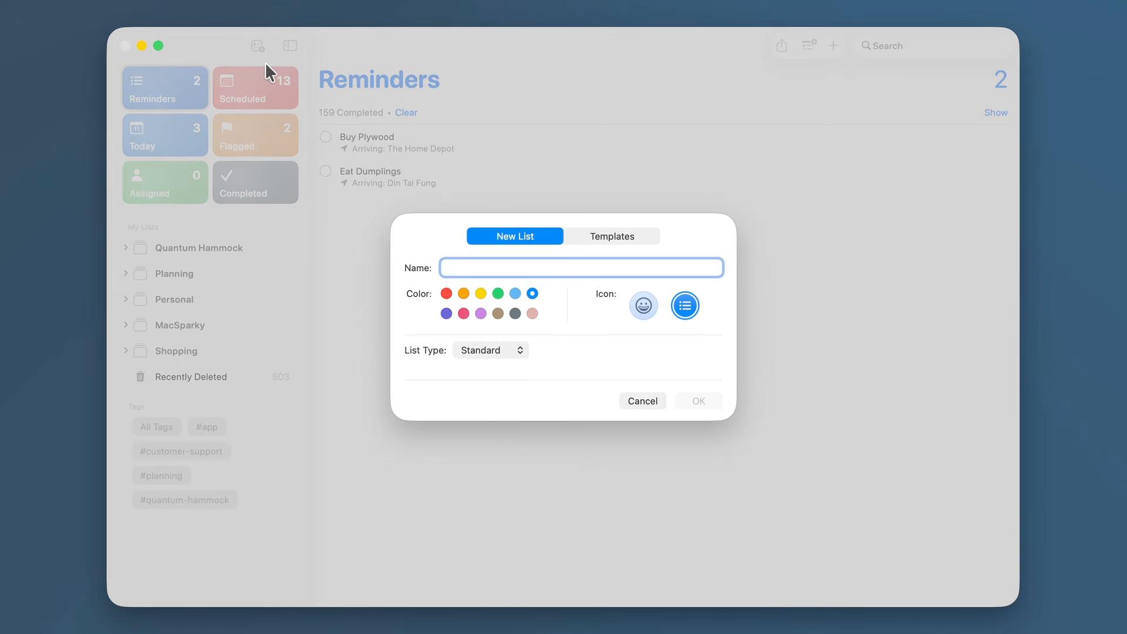
click(520, 351)
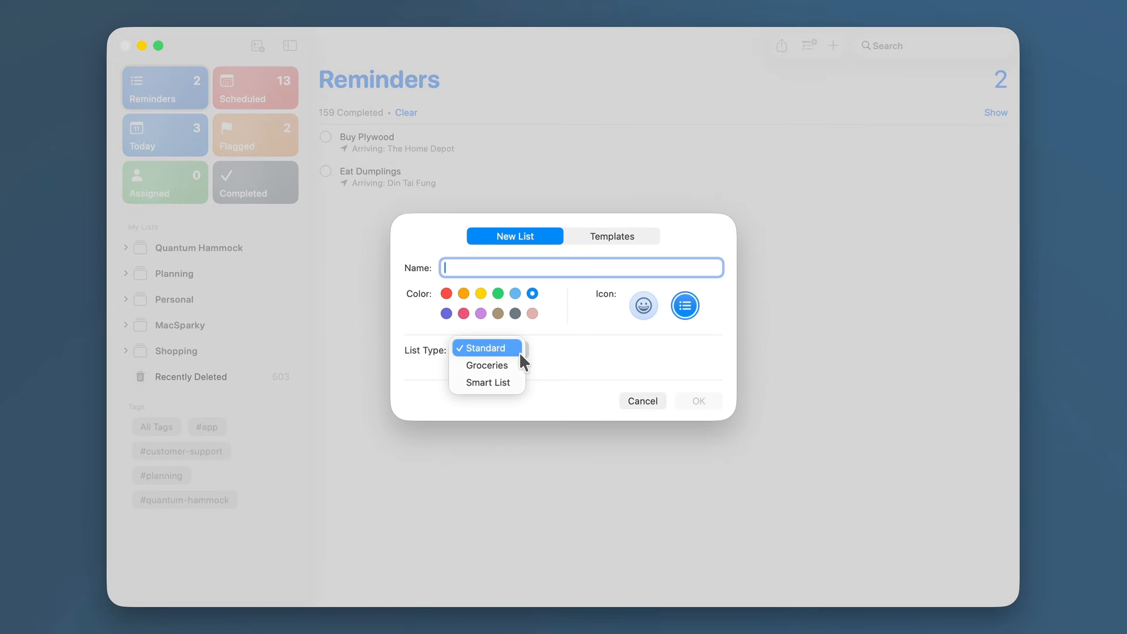
click(513, 379)
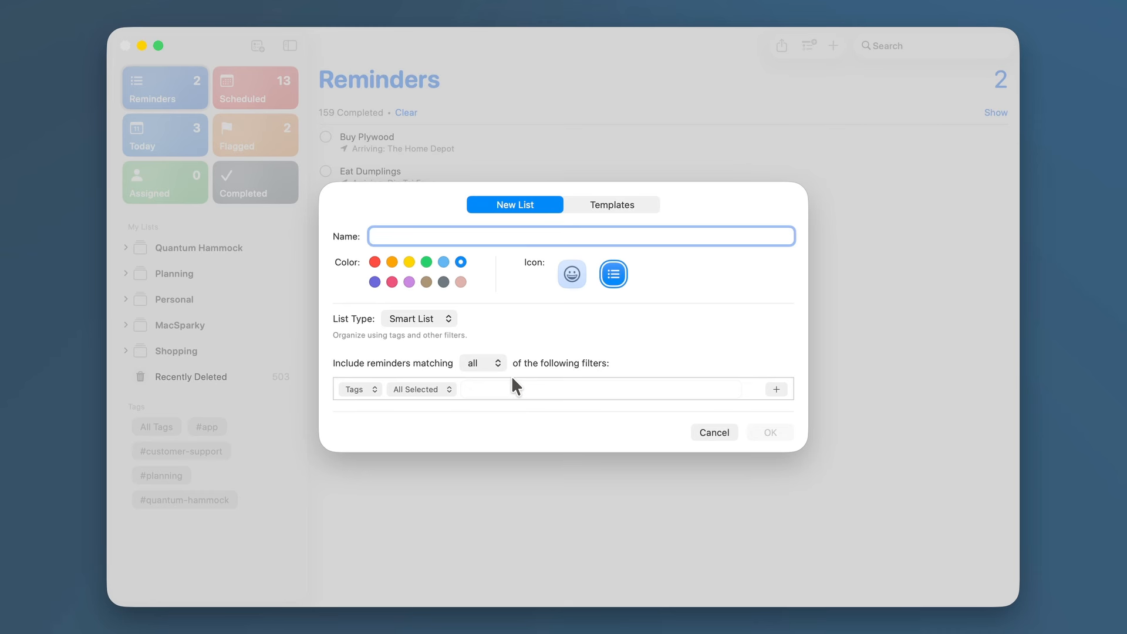
click(370, 390)
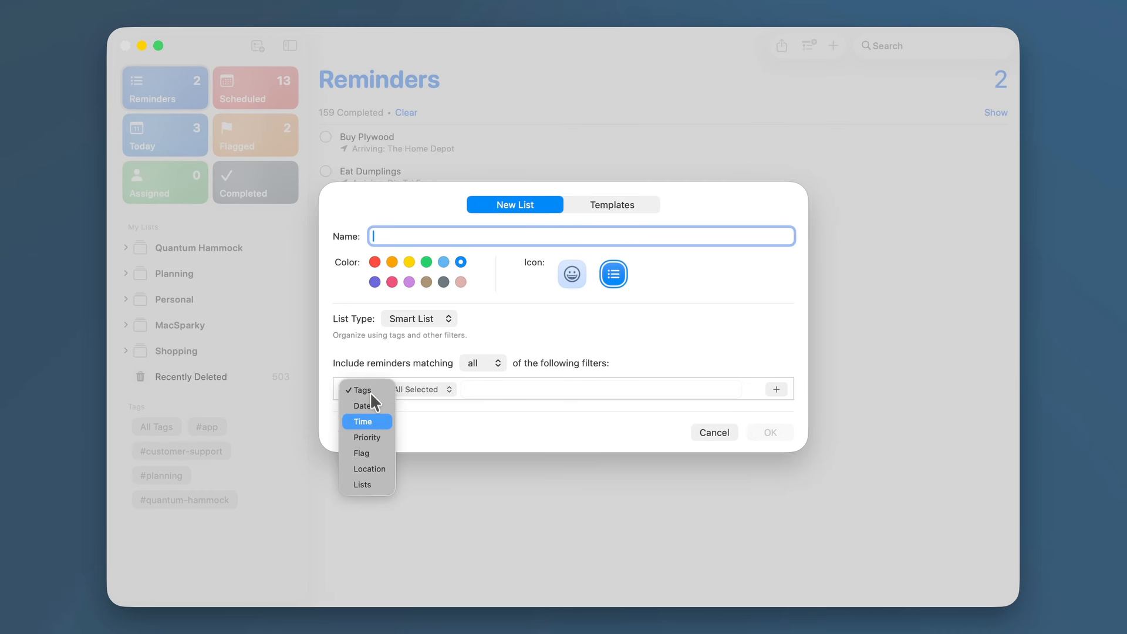
click(382, 474)
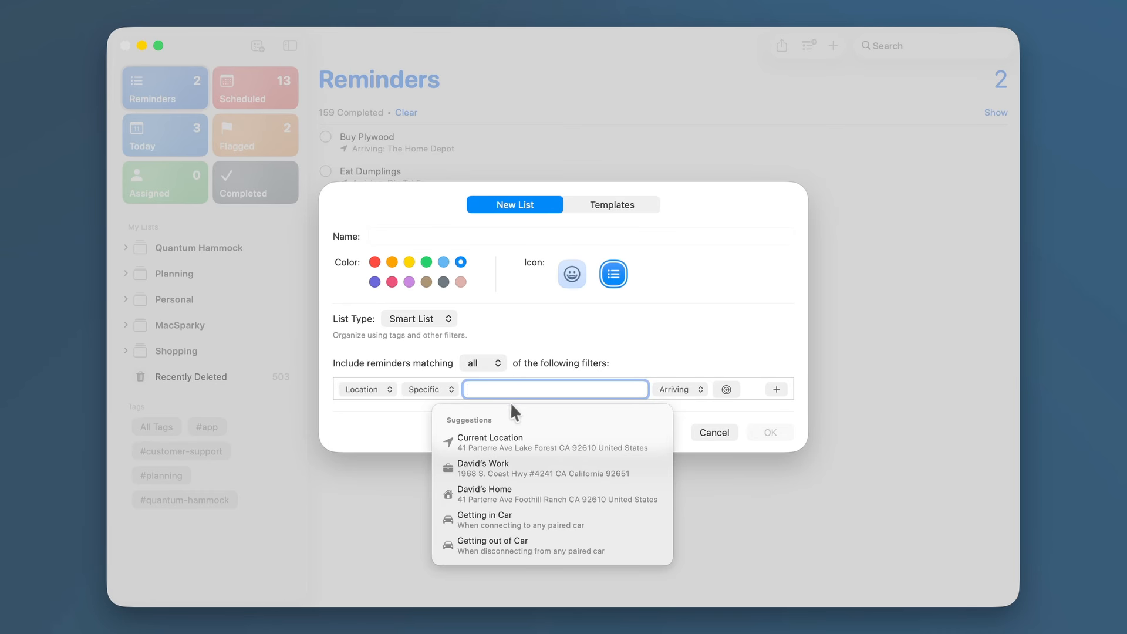
text(home depot)
click(469, 441)
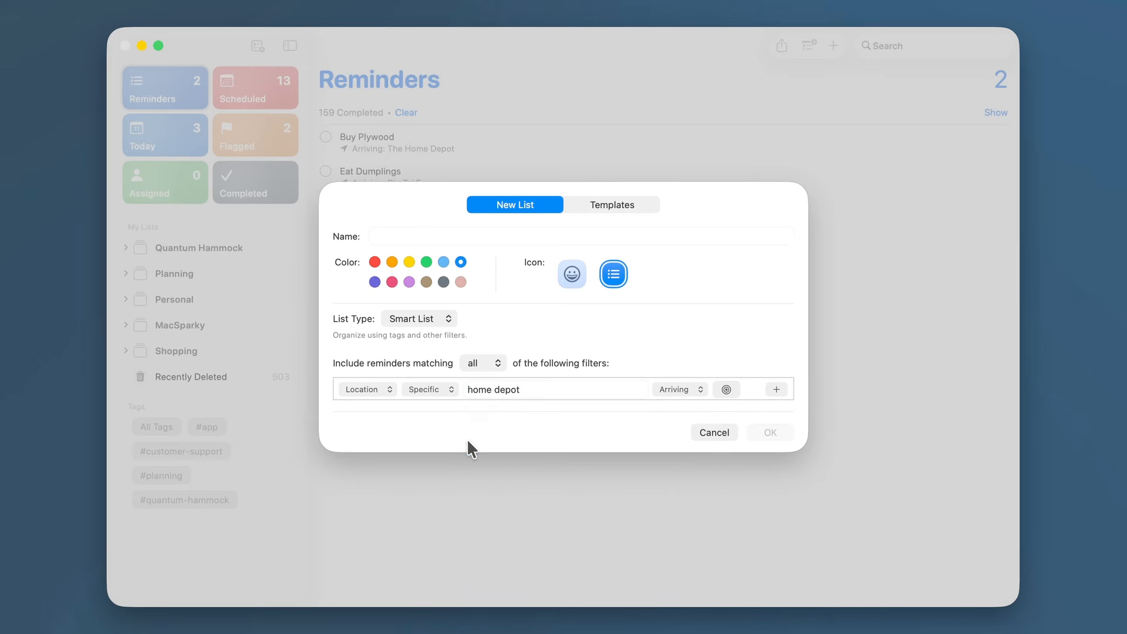
Step: Name the Smart List "Home Improvement Shopping" and create it
click(425, 235)
text(Home Im)
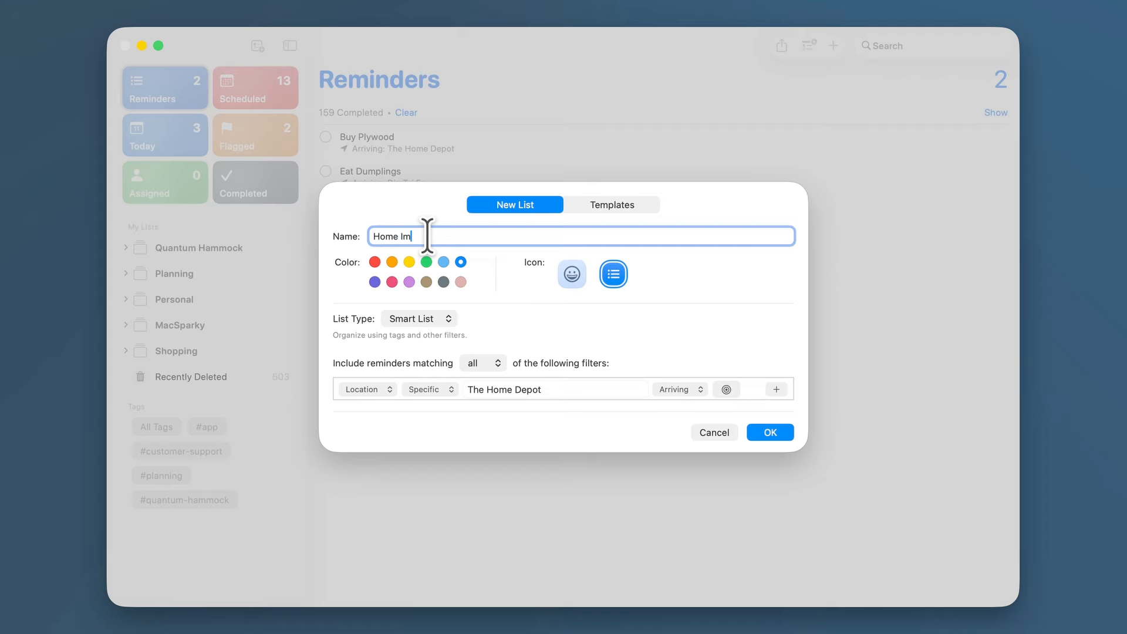
text(provement Shopping)
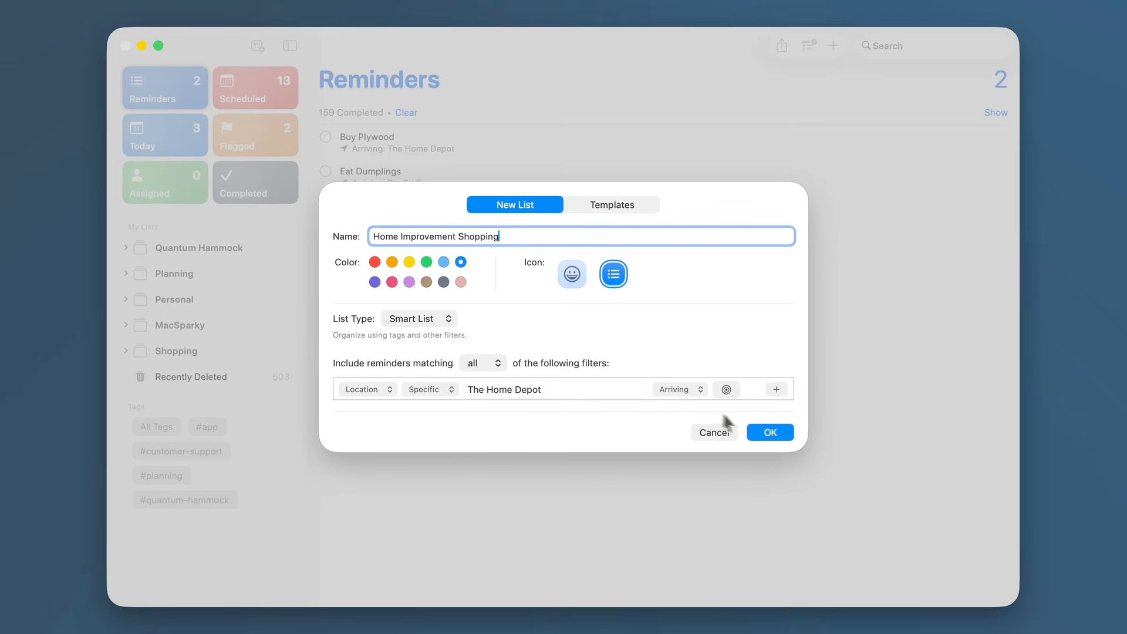
click(768, 431)
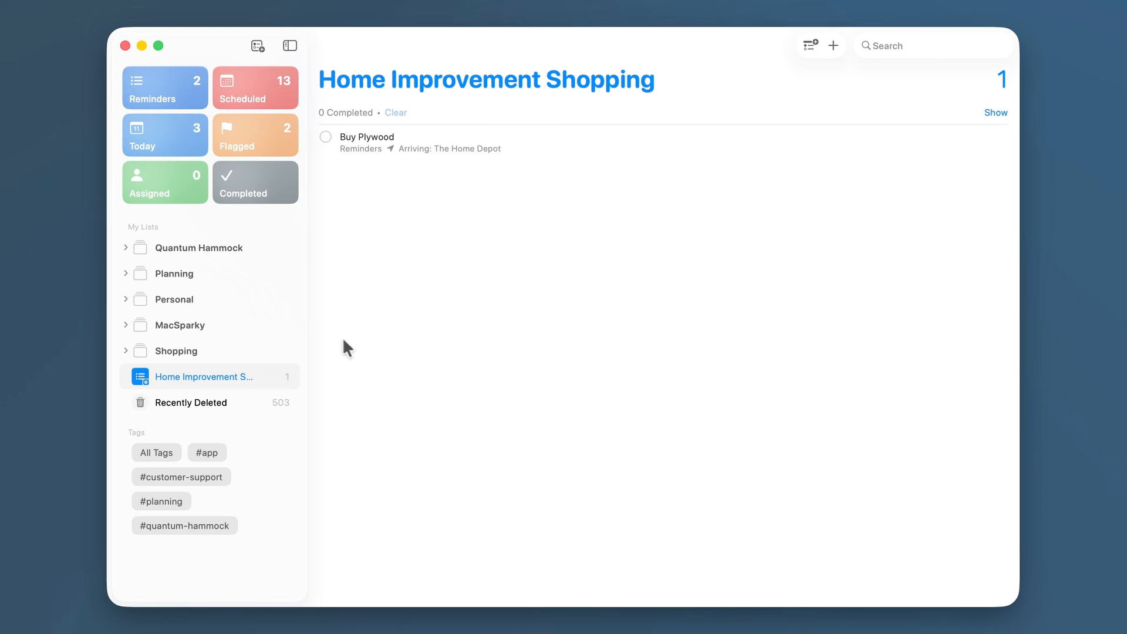
Step: Return to the Reminders list and select the "Eat Dumplings" reminder
click(157, 90)
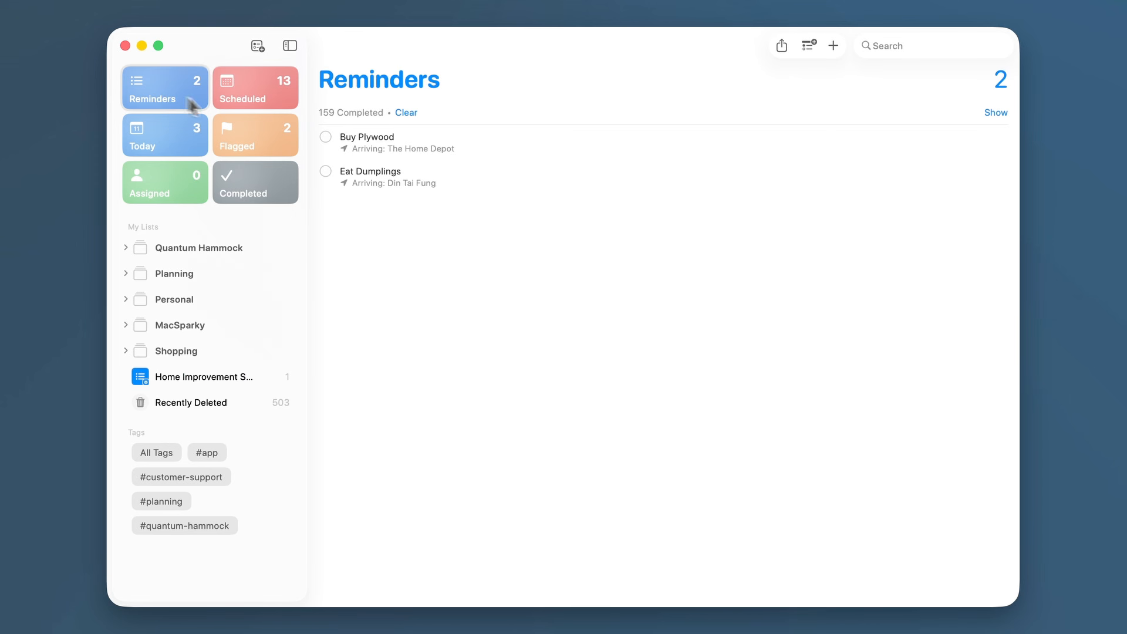
click(481, 182)
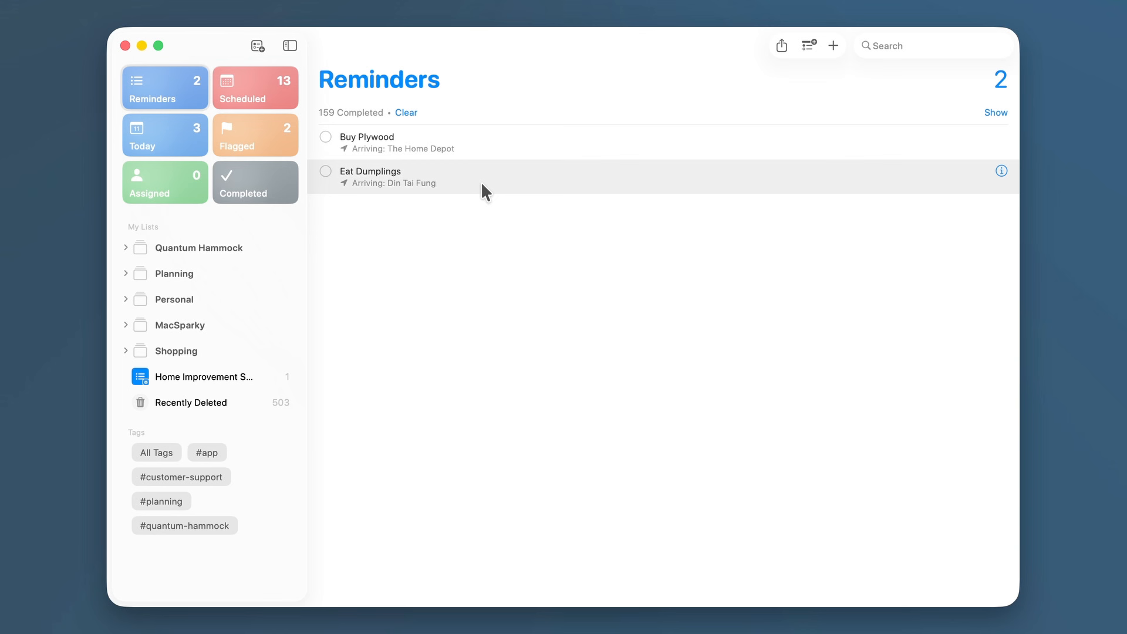
Step: Add a reminder "Charge the car" with the suggested location alert for arriving home
key(super+n)
text(Charge the)
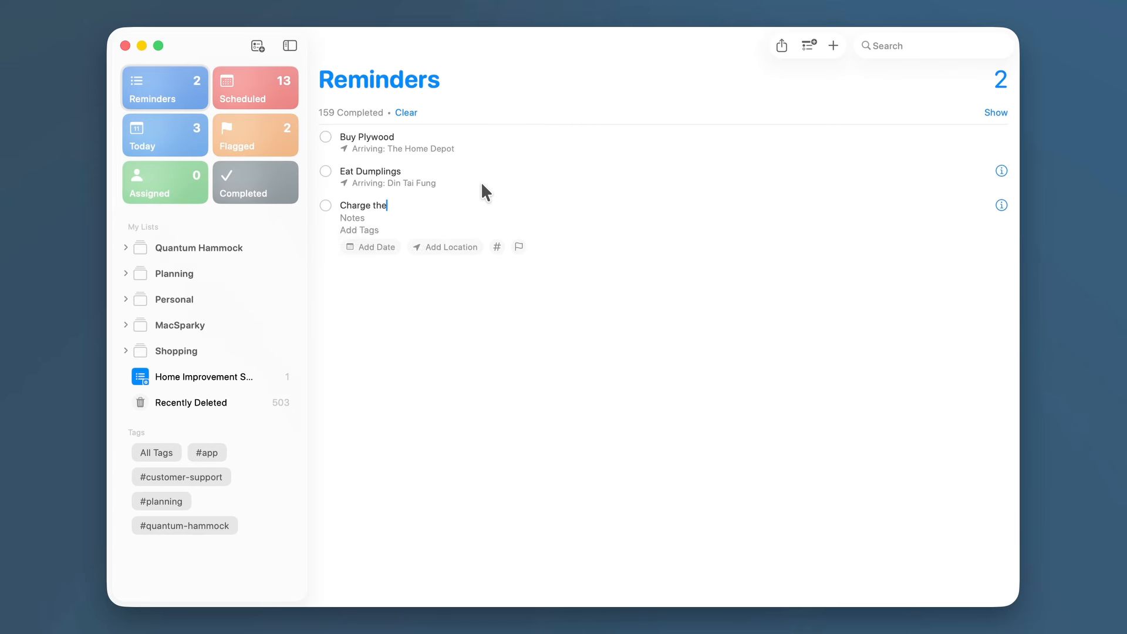
text( car when I get home)
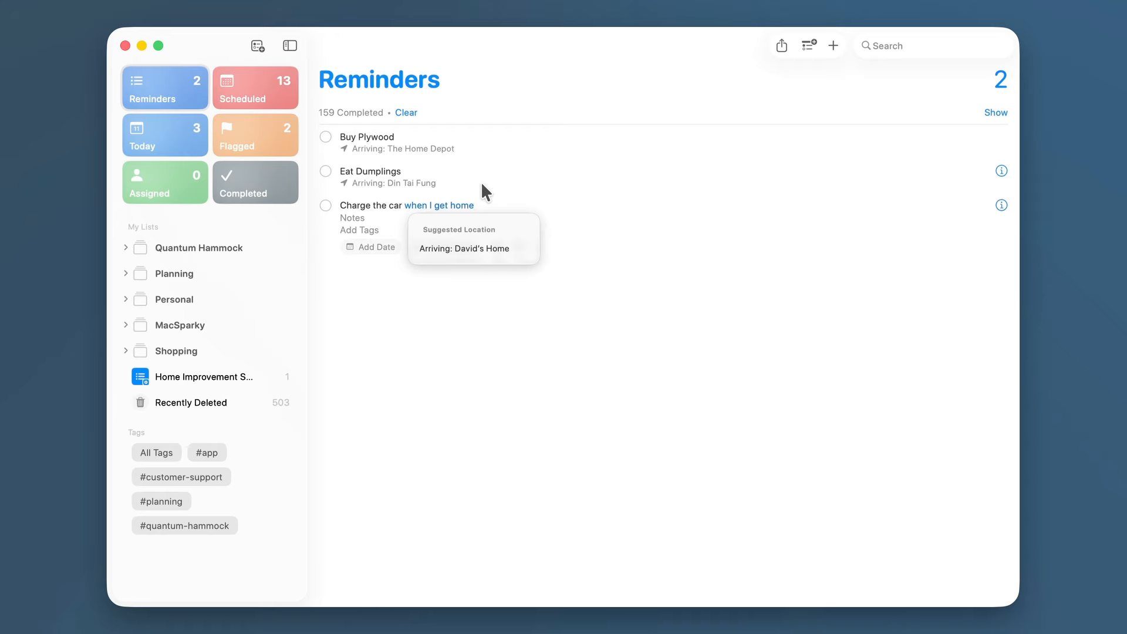
click(491, 247)
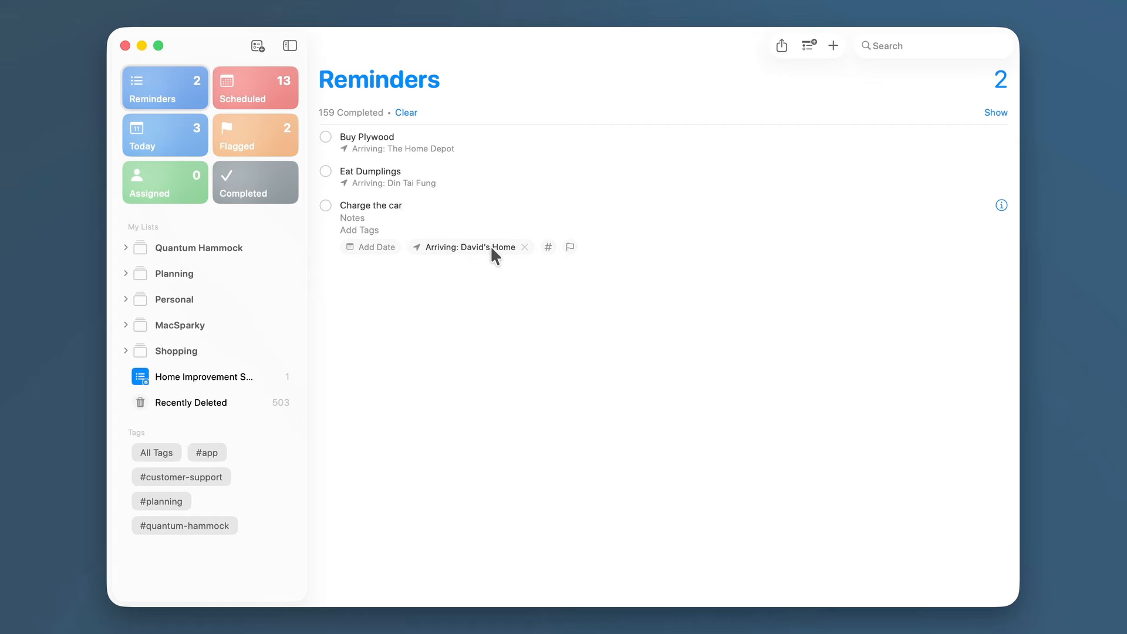
key(Return)
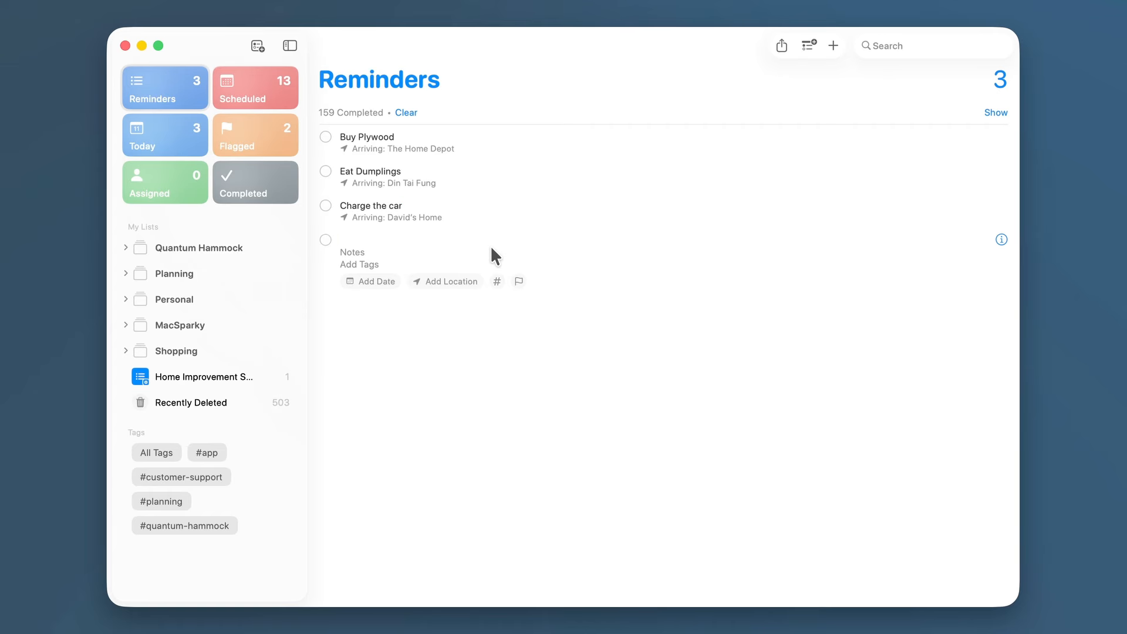
Step: Add a reminder "Call the kids about dinner" with the suggested location alert for leaving work
text(Call the kids about dinner when)
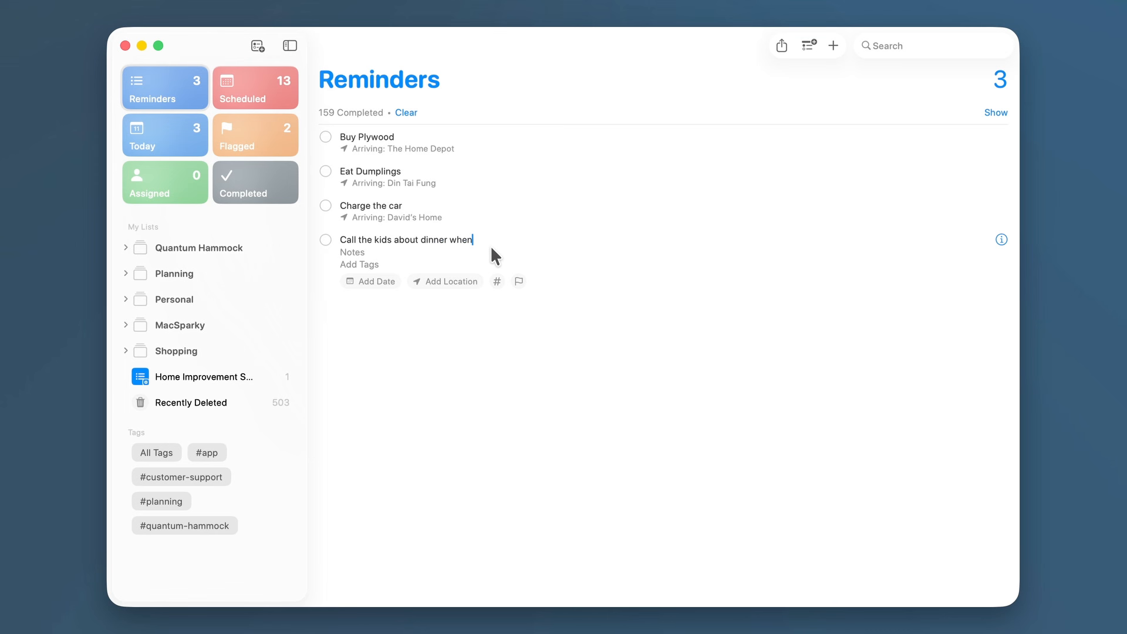
text( I leave work)
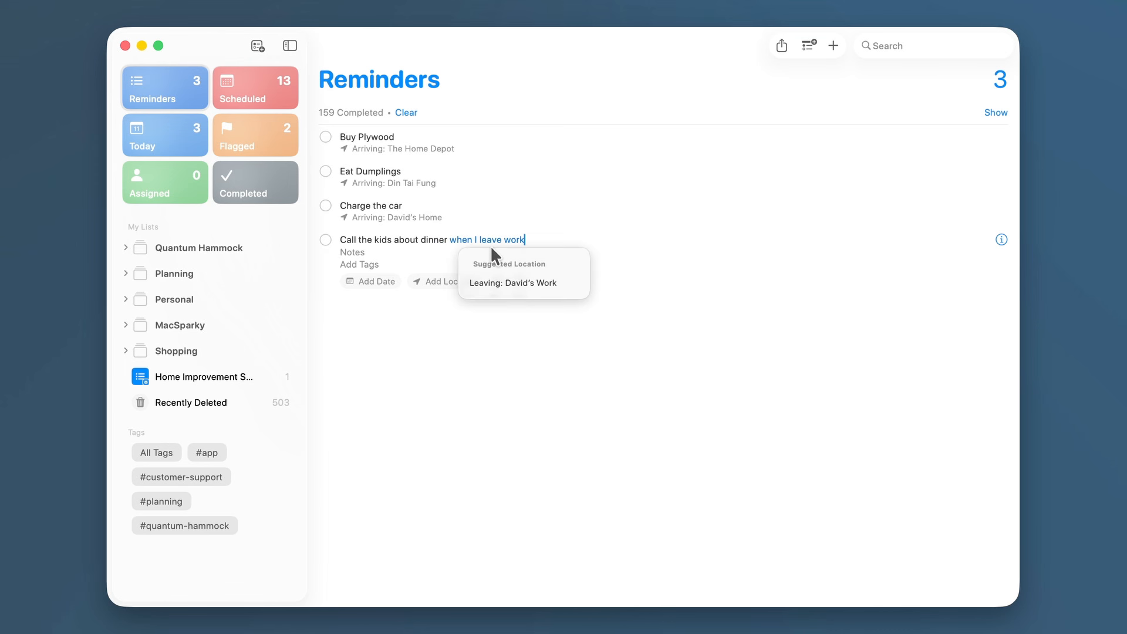
key(Down)
key(Return)
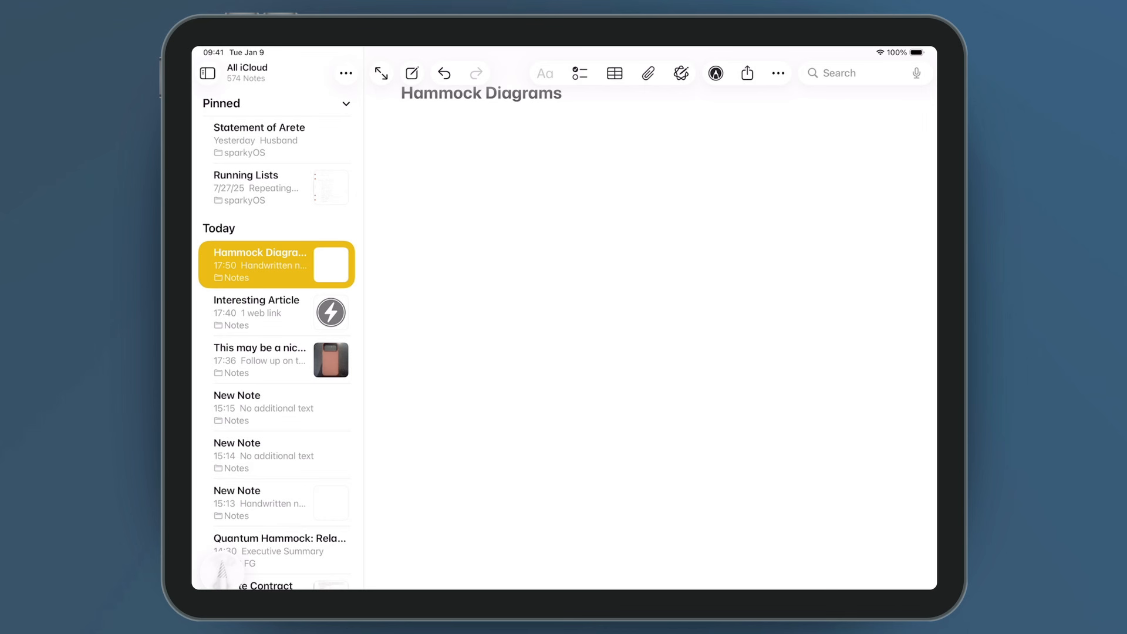
Step: In the "Hammock Diagrams" note in Notes on the iPad, expand the Markup tools and choose the handwriting-to-text pen
click(716, 73)
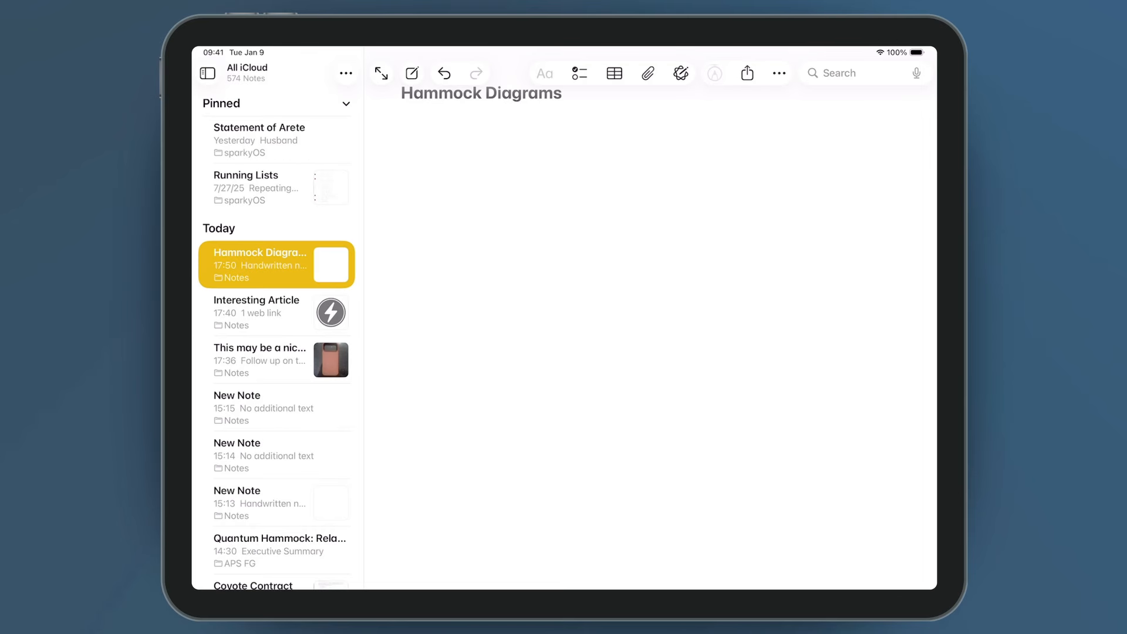
click(716, 73)
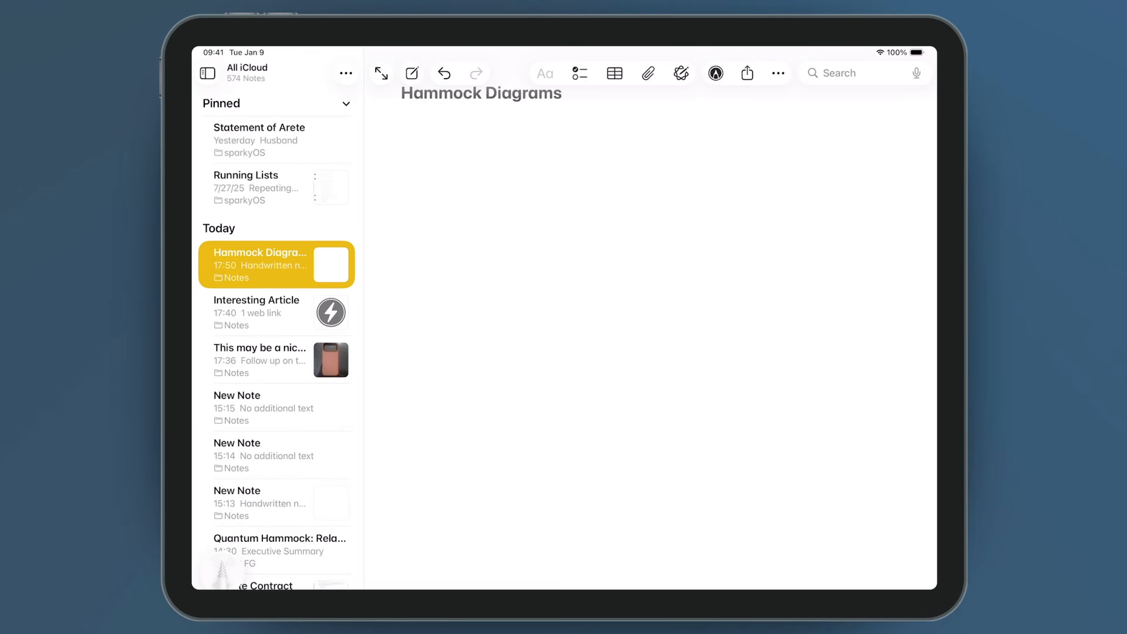
click(222, 570)
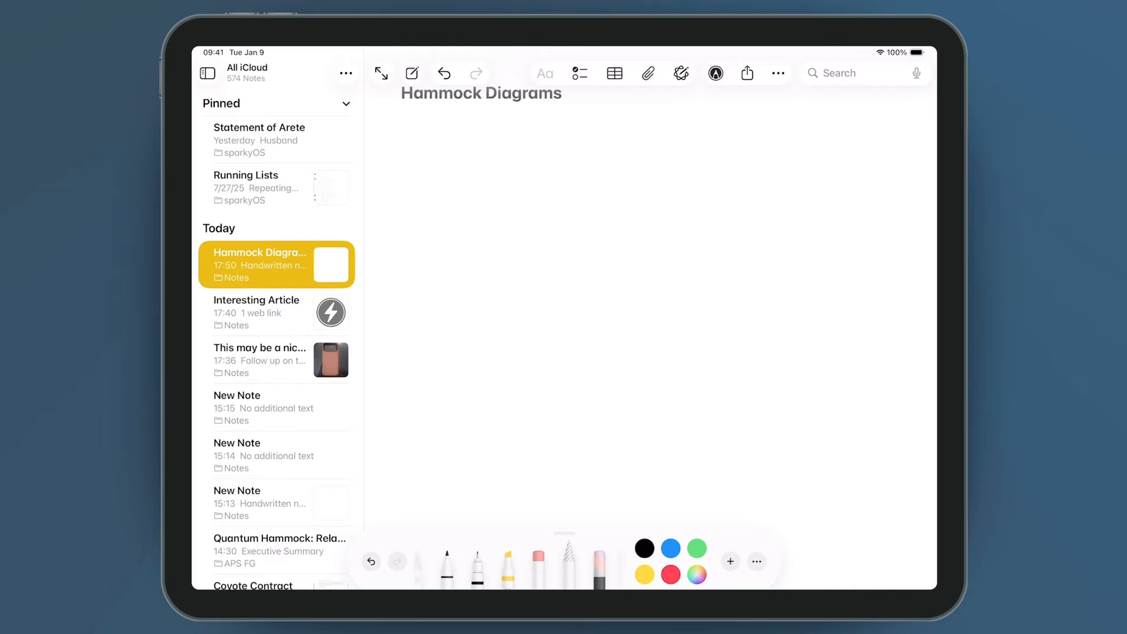
click(419, 569)
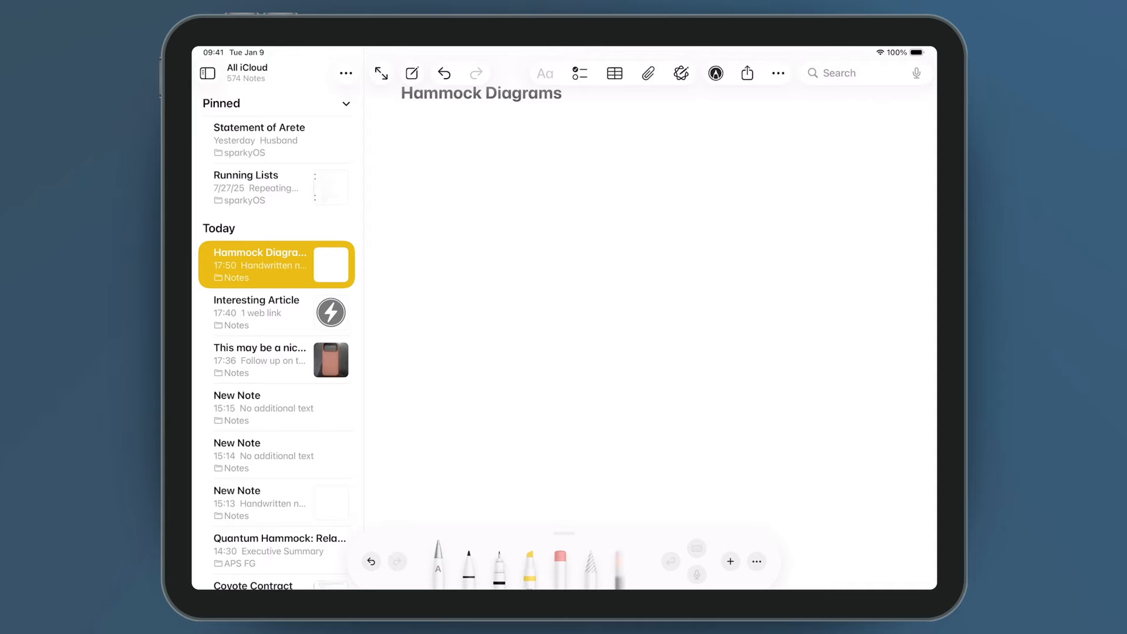
Step: Handwrite "Hello World" below the note's heading and a second phrase starting "This is" to its right, converting both to text
mouse_move(426, 137)
mouse_down()
mouse_move(426, 158)
mouse_move(435, 158)
mouse_up()
drag(426, 150, 455, 159)
drag(463, 139, 461, 158)
drag(472, 150, 568, 157)
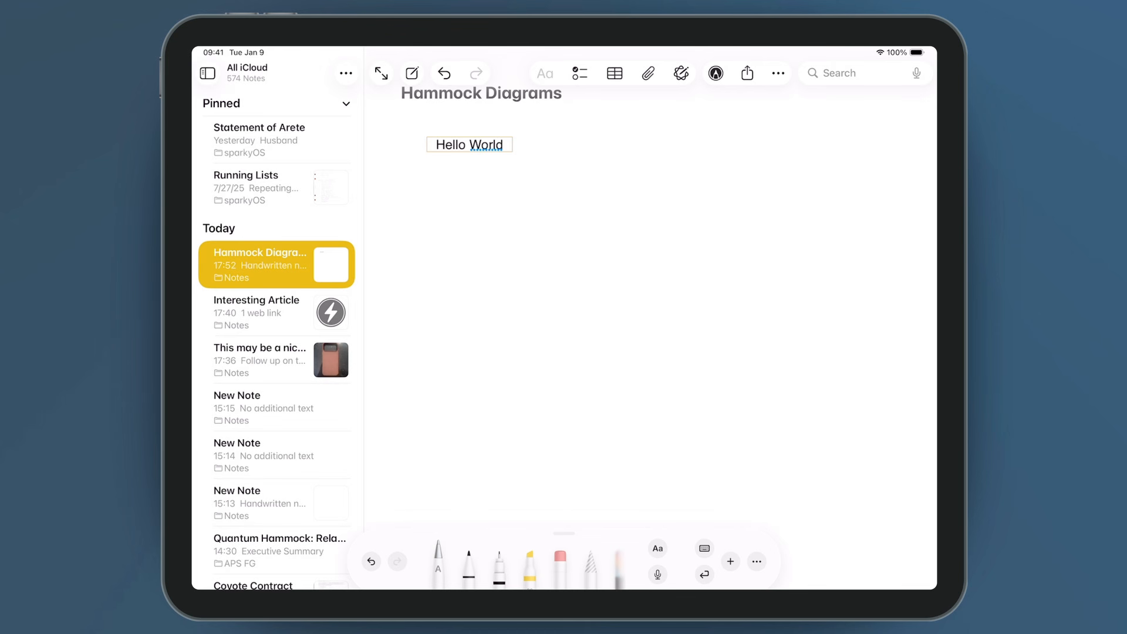
mouse_move(565, 141)
mouse_down()
mouse_move(621, 122)
mouse_move(618, 144)
mouse_move(767, 142)
mouse_up()
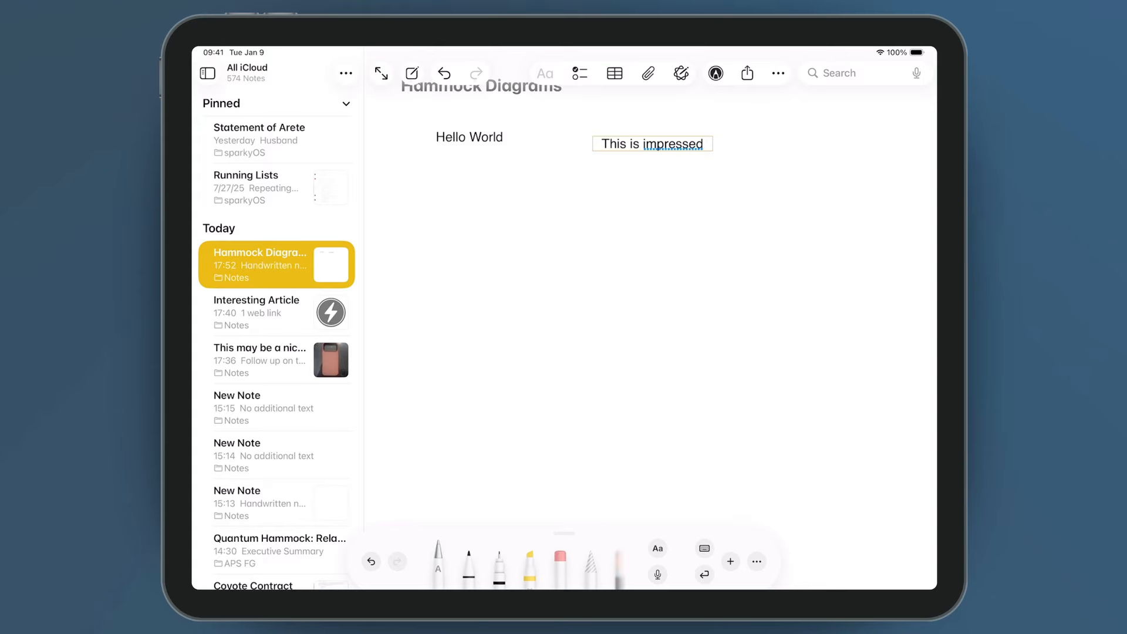
Step: Delete the word "impressed" from the second phrase and handwrite "impressive" in its place
click(673, 144)
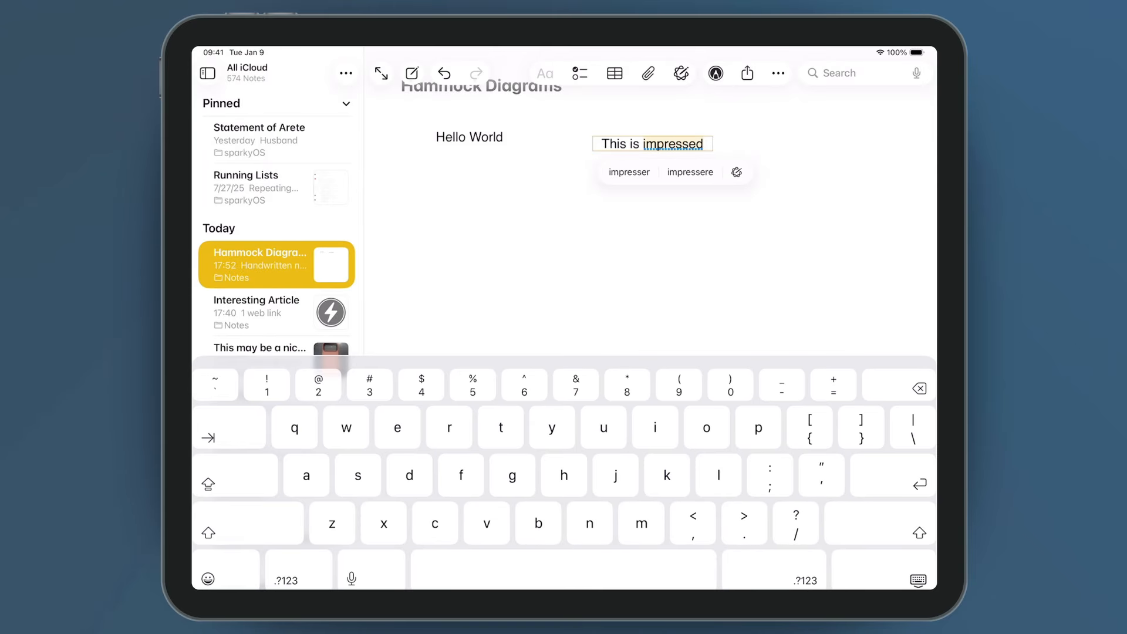
key(BackSpace)
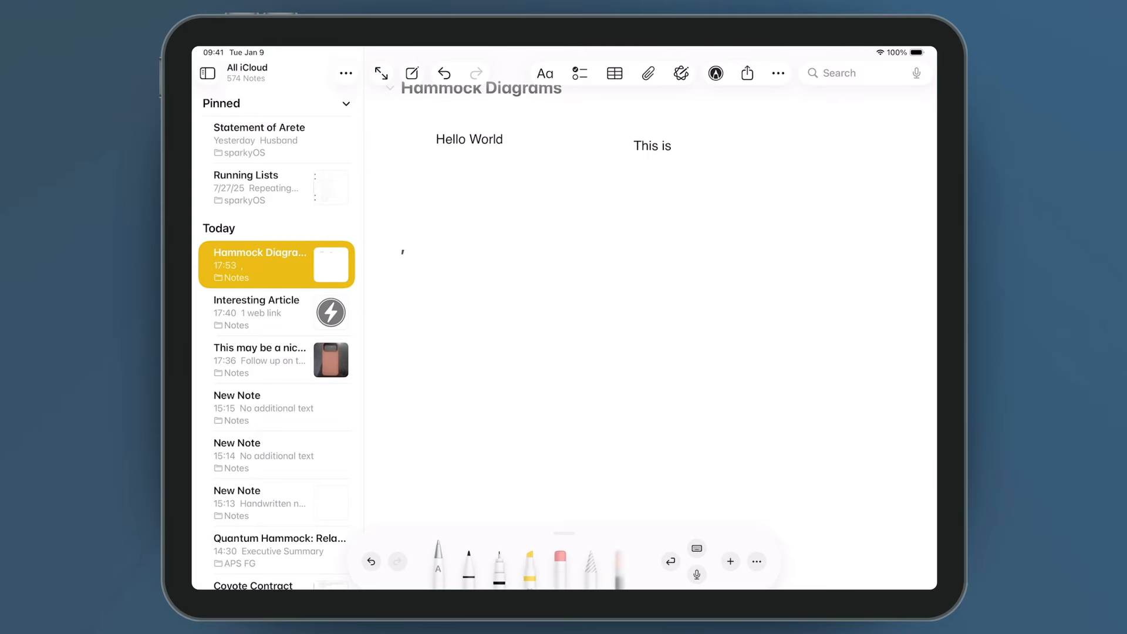
drag(685, 164, 685, 169)
drag(690, 170, 704, 175)
drag(711, 170, 773, 169)
click(749, 158)
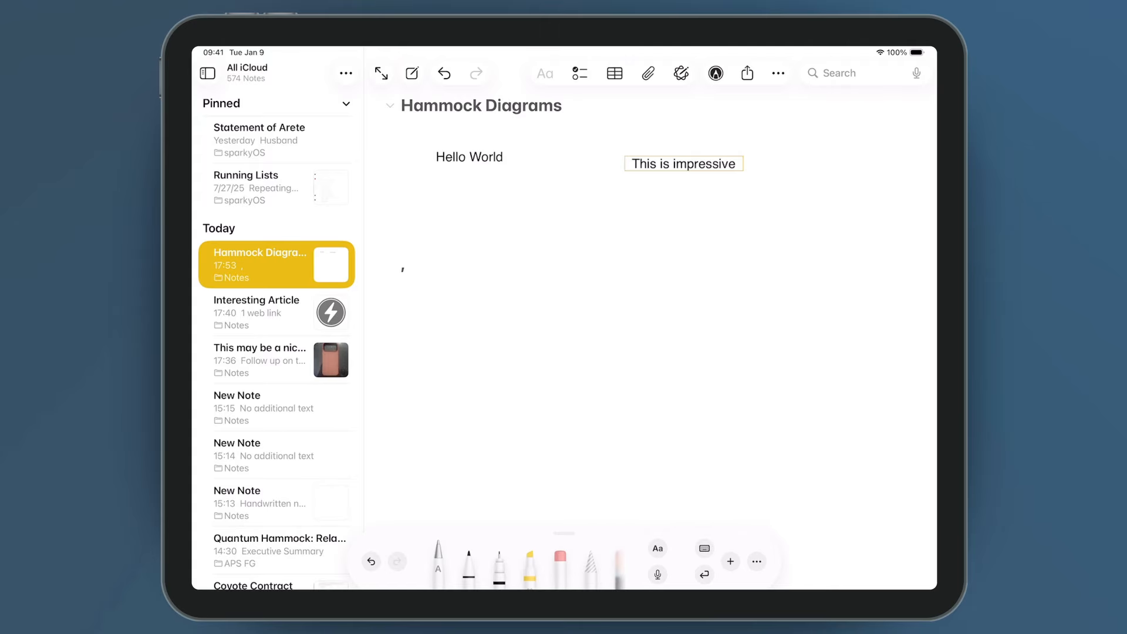
Step: Go through the pen, monoline, highlighter, eraser and lasso tools of the Markup palette
click(468, 567)
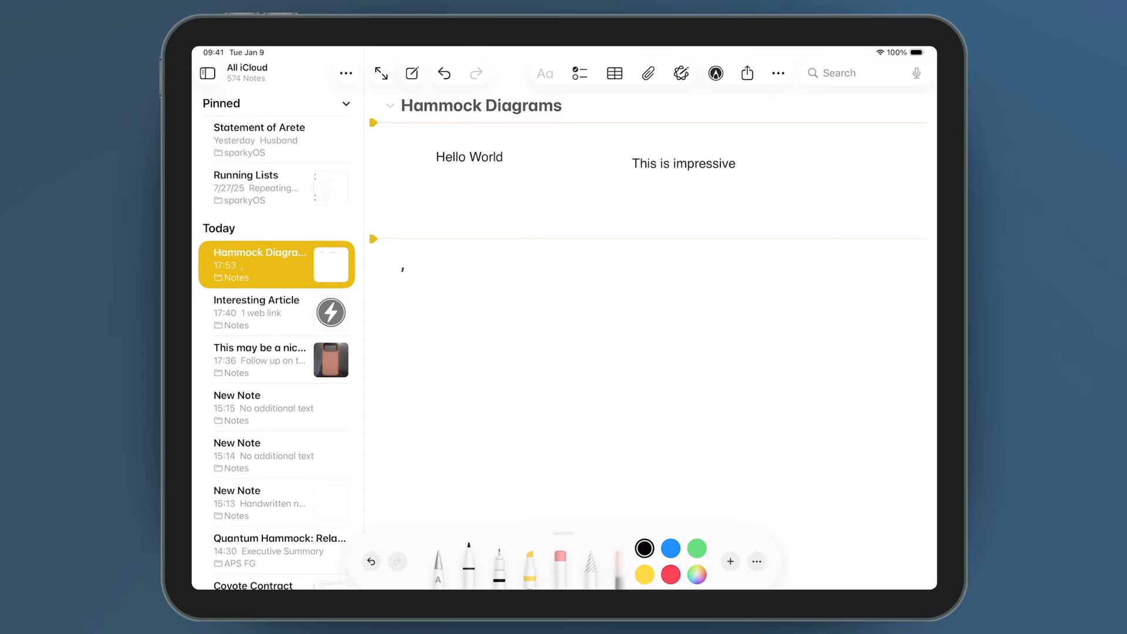
click(499, 563)
click(530, 562)
click(560, 563)
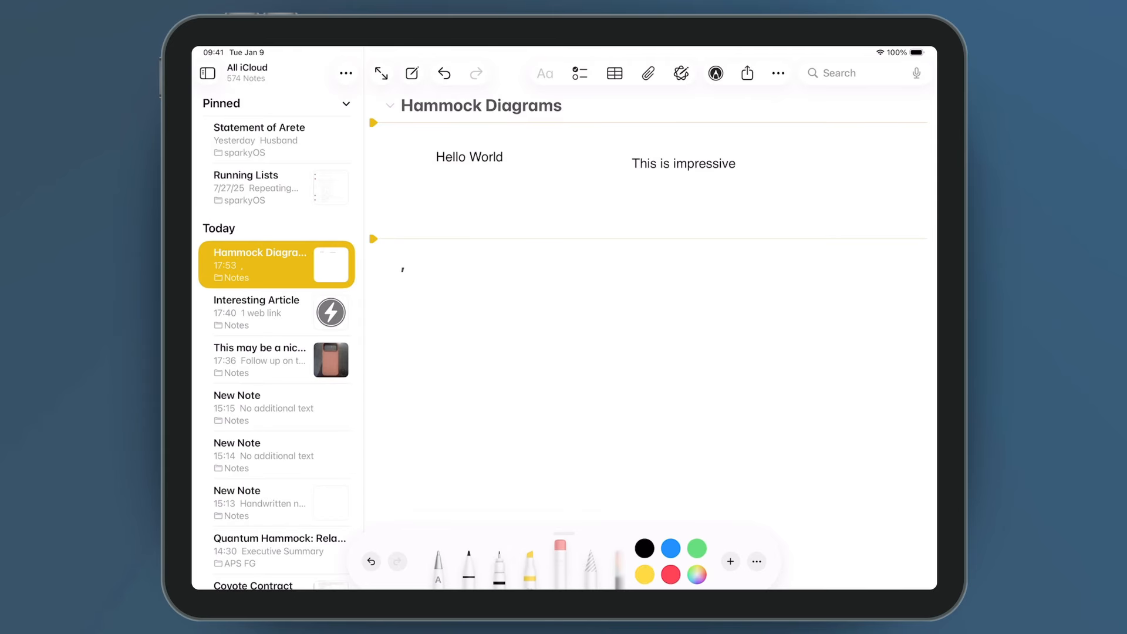
click(591, 563)
click(469, 564)
Step: Draw a tall, narrow black rectangle with the monoline pen in the area below the text
click(499, 563)
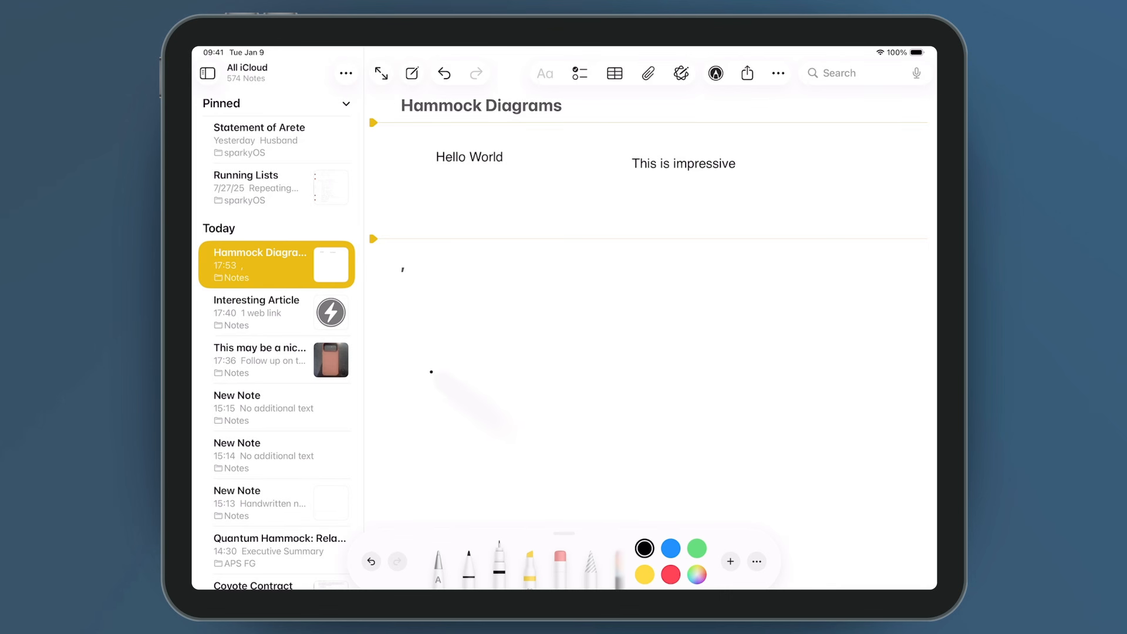
click(436, 393)
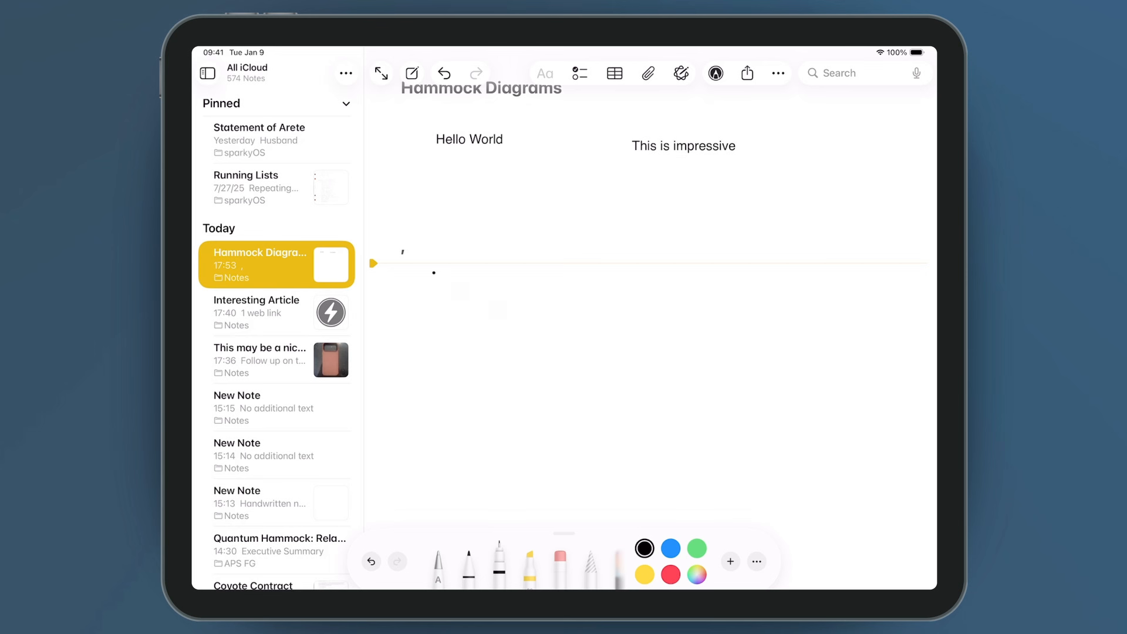
mouse_move(442, 390)
mouse_down()
mouse_move(438, 282)
mouse_move(470, 280)
mouse_move(475, 398)
mouse_up()
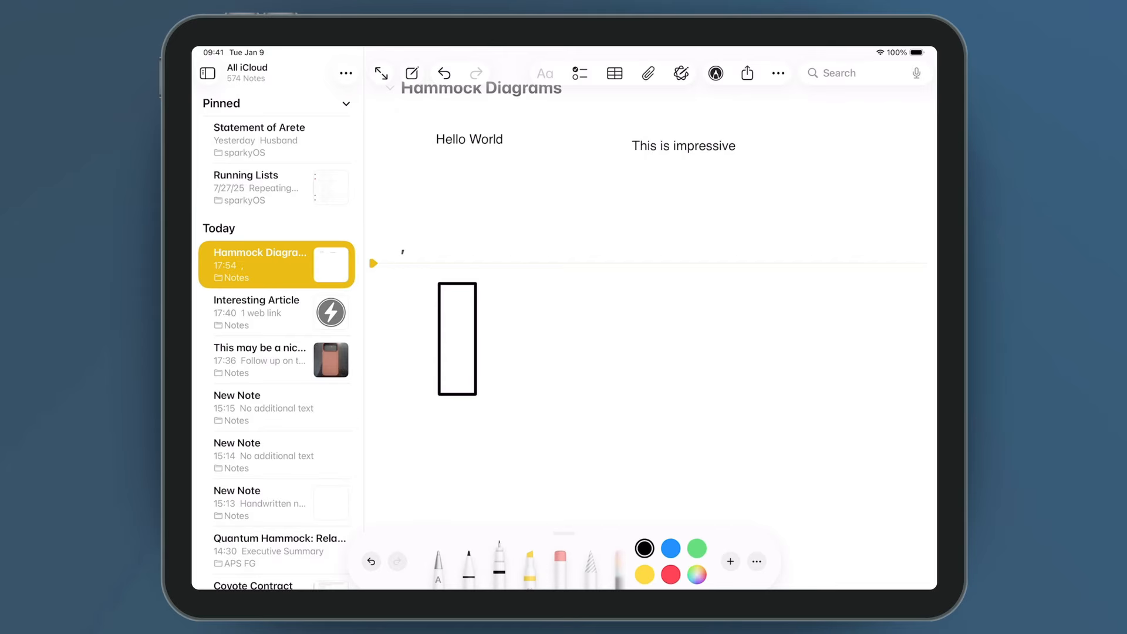
Step: Draw a horizontal line across the tall rectangle's upper part, with a short vertical tick and a small upright rectangle on each side
drag(397, 300, 539, 302)
mouse_move(429, 290)
mouse_down()
mouse_move(430, 311)
mouse_move(405, 314)
mouse_move(413, 289)
mouse_up()
key(super+z)
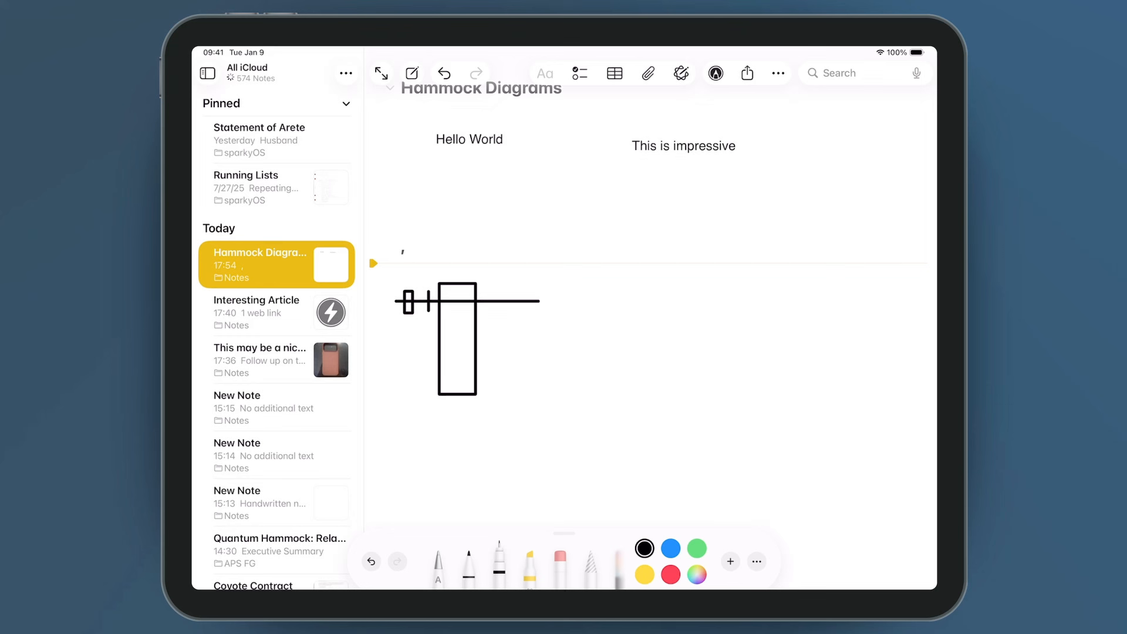
mouse_move(488, 289)
mouse_down()
mouse_move(488, 313)
mouse_move(505, 293)
mouse_move(505, 311)
mouse_move(496, 294)
mouse_up()
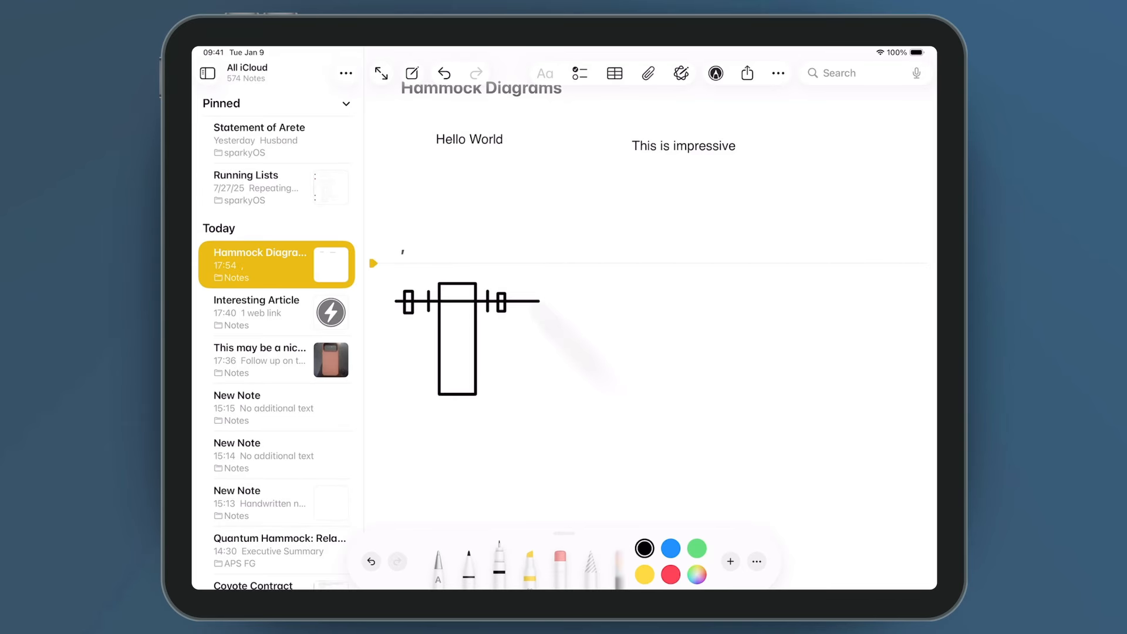
click(545, 300)
mouse_move(542, 300)
mouse_down()
mouse_move(565, 300)
mouse_move(538, 311)
mouse_move(539, 300)
mouse_up()
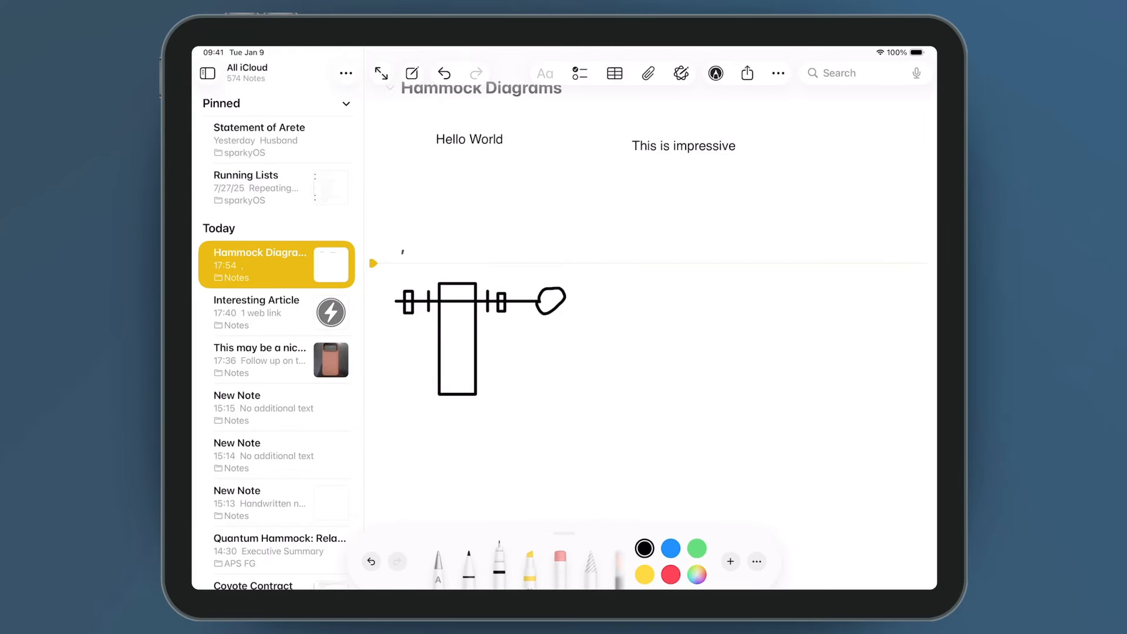
click(371, 561)
Step: Draw a small circle at the horizontal line's right end, two lines running down-right from it, and a slanted line across their ends
mouse_move(539, 300)
mouse_down()
mouse_move(549, 313)
mouse_move(539, 302)
mouse_up()
drag(549, 305, 602, 382)
drag(550, 307, 617, 352)
mouse_move(594, 391)
mouse_down()
mouse_move(582, 415)
mouse_move(644, 318)
mouse_up()
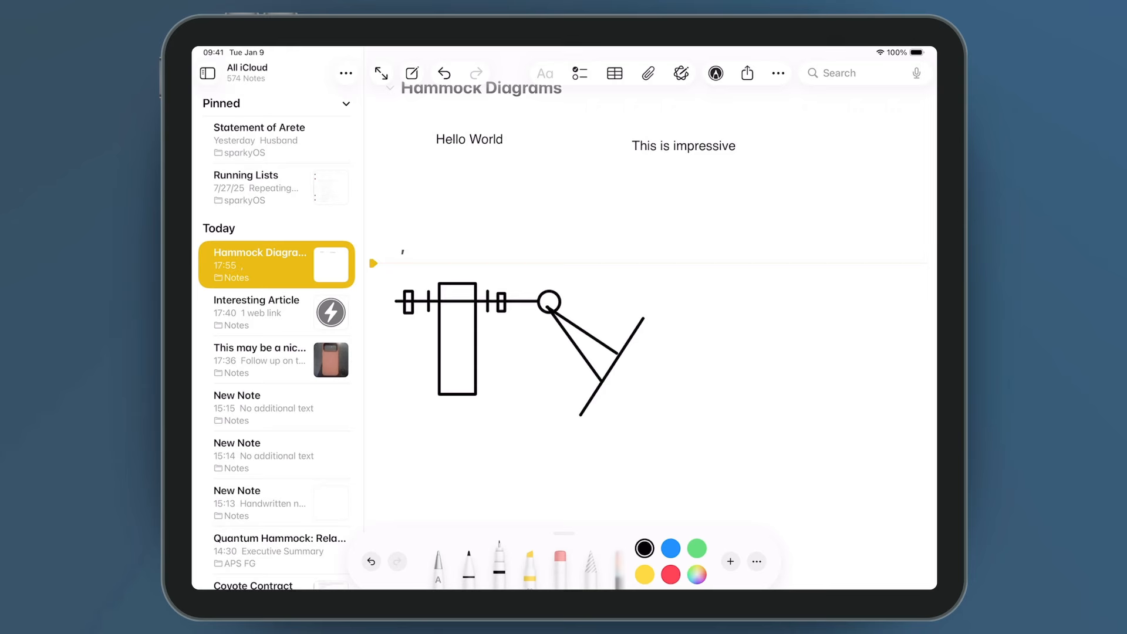
Step: Highlight the slanted line in yellow and erase the tall rectangle's bottom edge
click(499, 565)
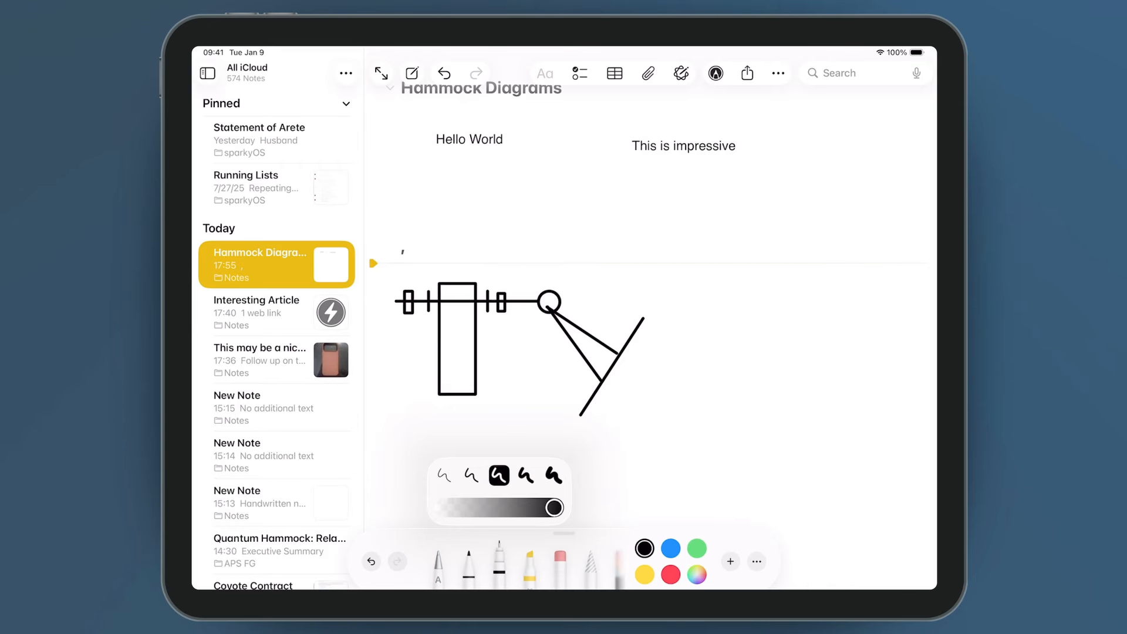
click(530, 566)
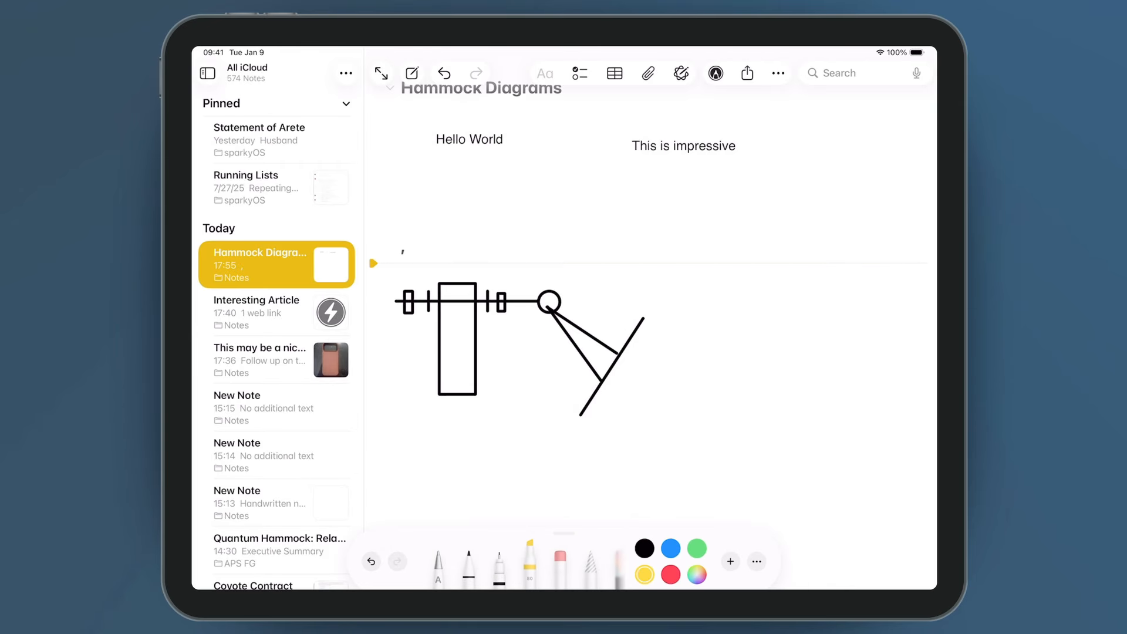
drag(644, 320, 581, 420)
click(560, 557)
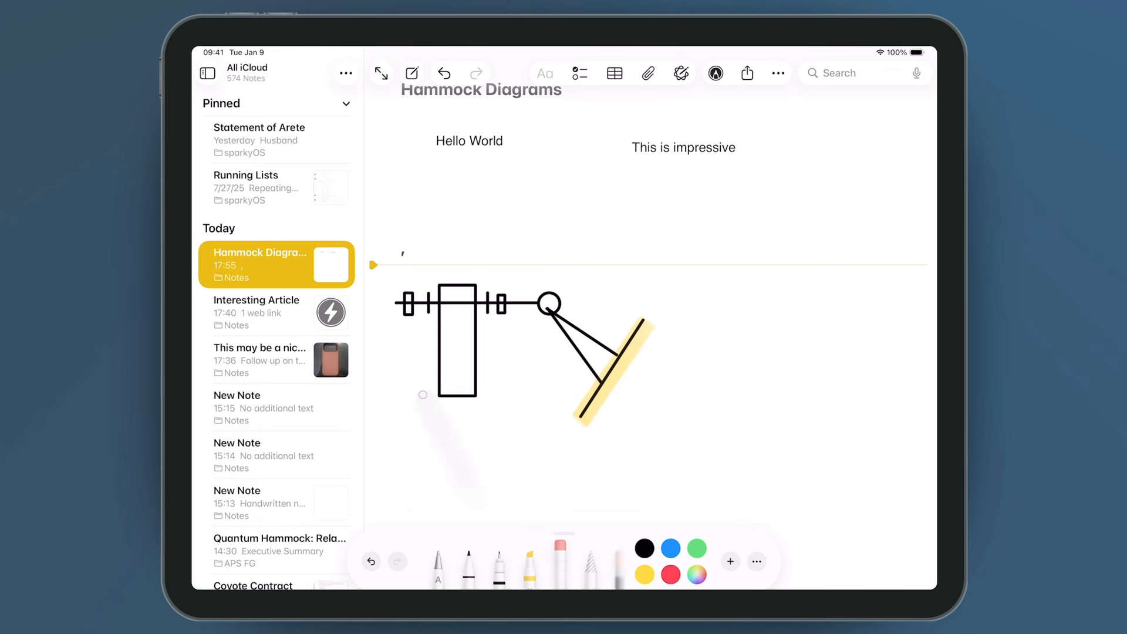
drag(422, 394, 475, 398)
Step: Select the whole drawing with the lasso and review the further actions available for the selection
click(590, 558)
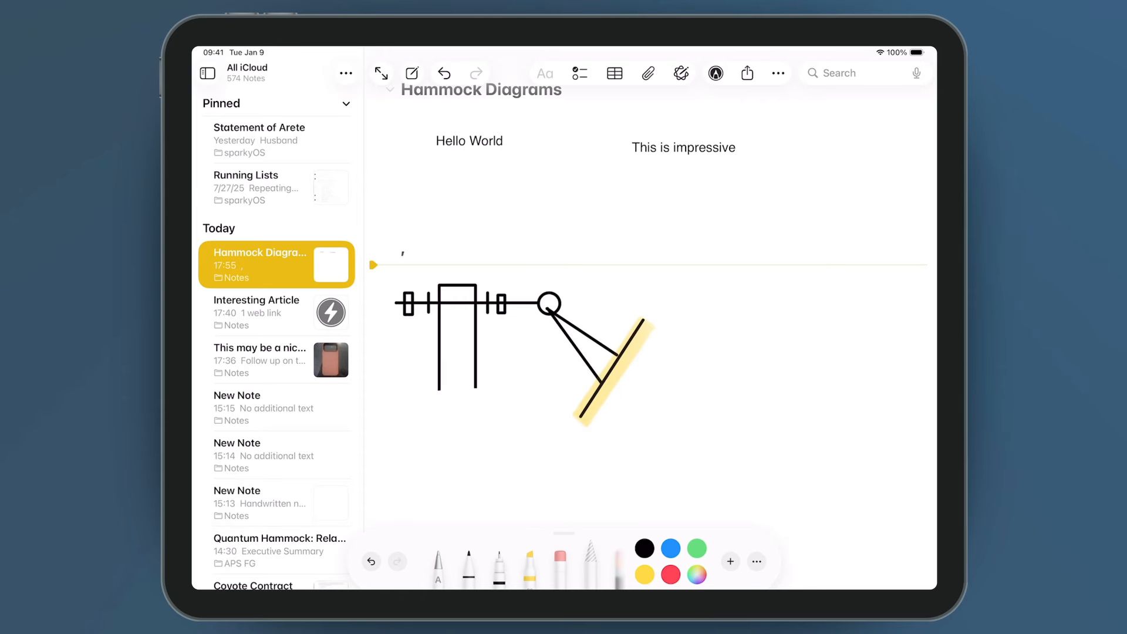
mouse_move(488, 456)
mouse_down()
mouse_move(405, 381)
mouse_move(402, 297)
mouse_move(422, 272)
mouse_up()
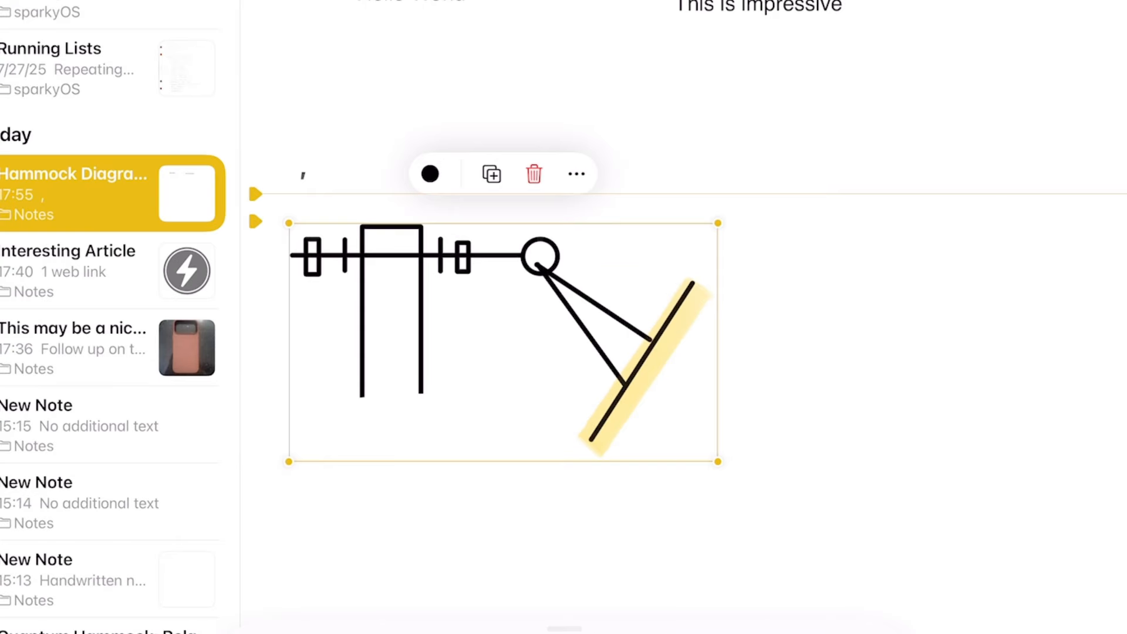
click(577, 173)
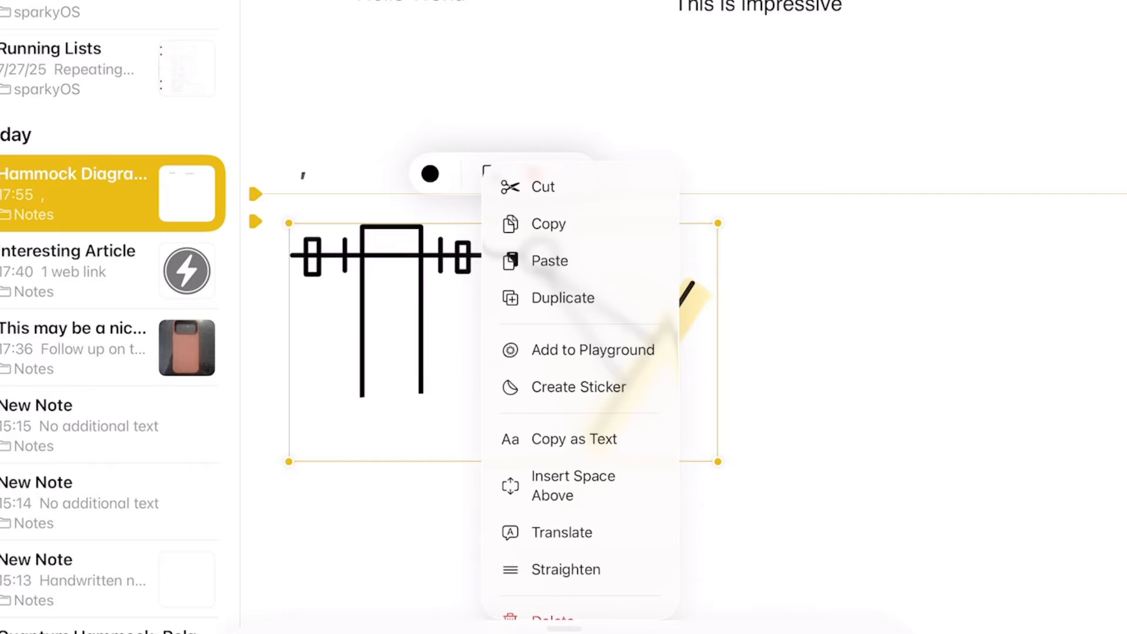
scroll(580, 388, down, 2)
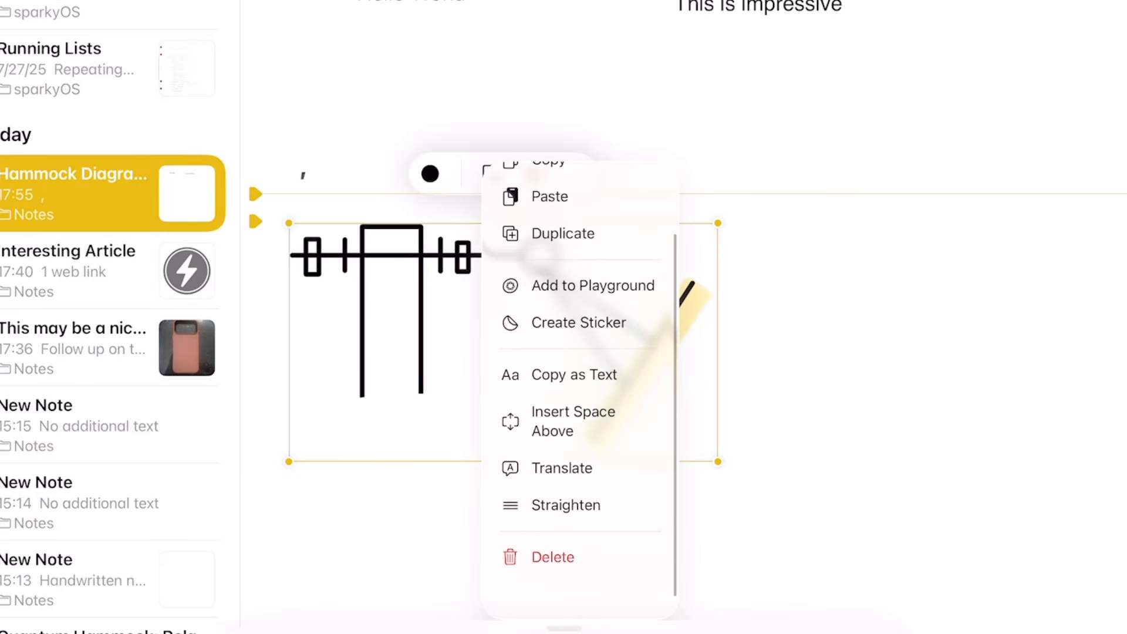
scroll(580, 387, up, 2)
key(Escape)
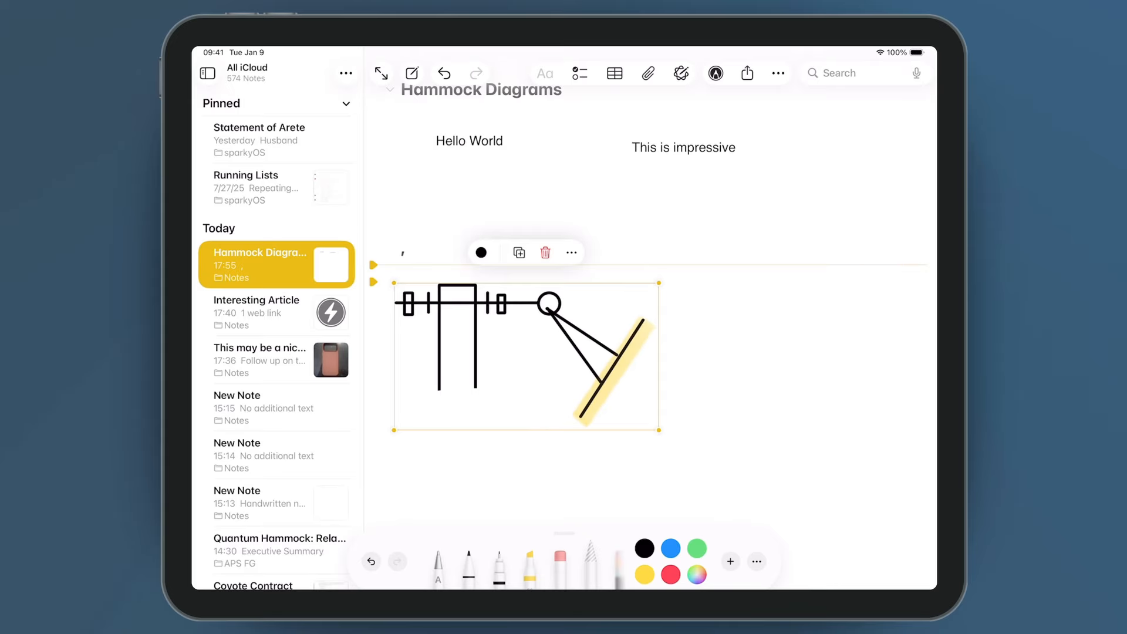
Step: Turn the whole drawing into a Sketch-style image with Image Wand, using the description "Mounting point illumination", and insert the first result
click(619, 570)
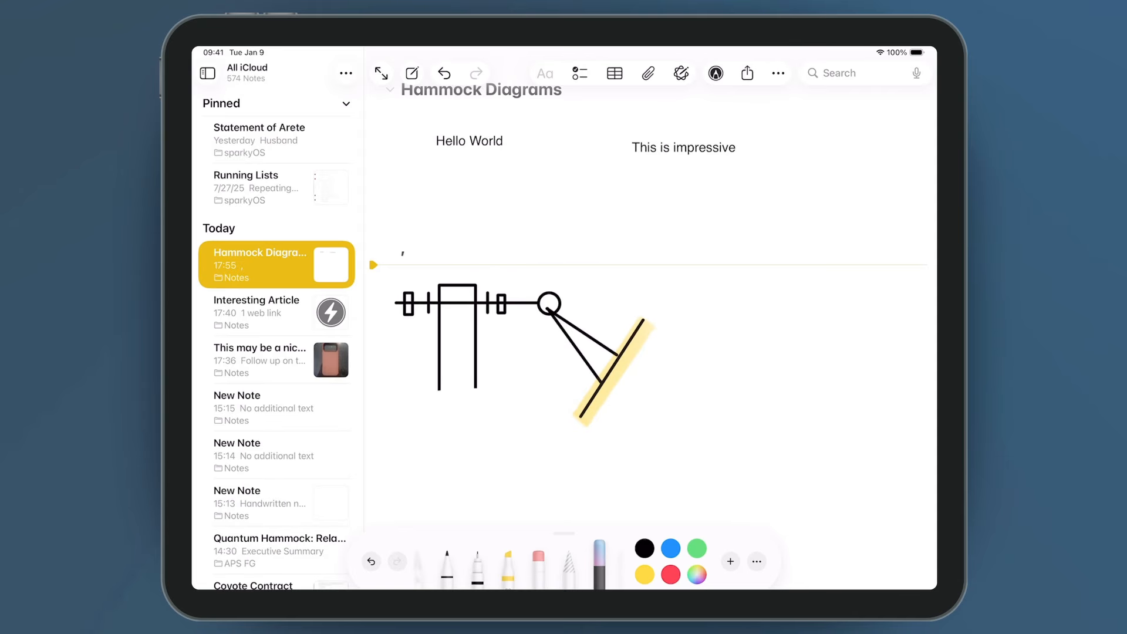
mouse_move(463, 452)
mouse_down()
mouse_move(487, 455)
mouse_move(646, 308)
mouse_move(405, 246)
mouse_move(420, 429)
mouse_move(587, 435)
mouse_move(668, 408)
mouse_up()
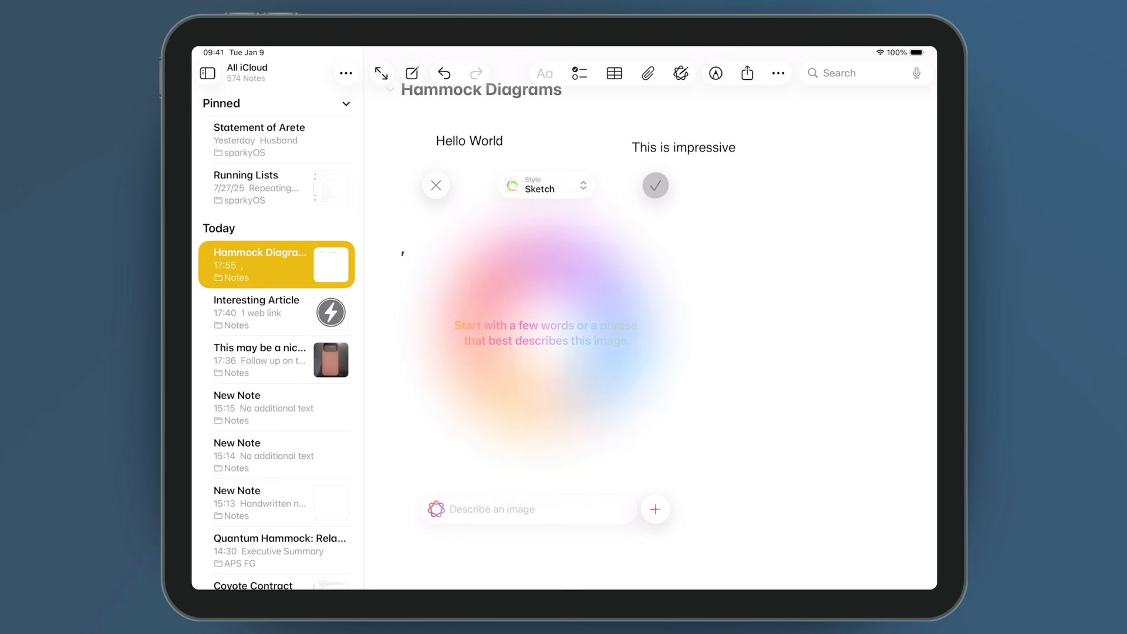
click(528, 508)
text(Mount)
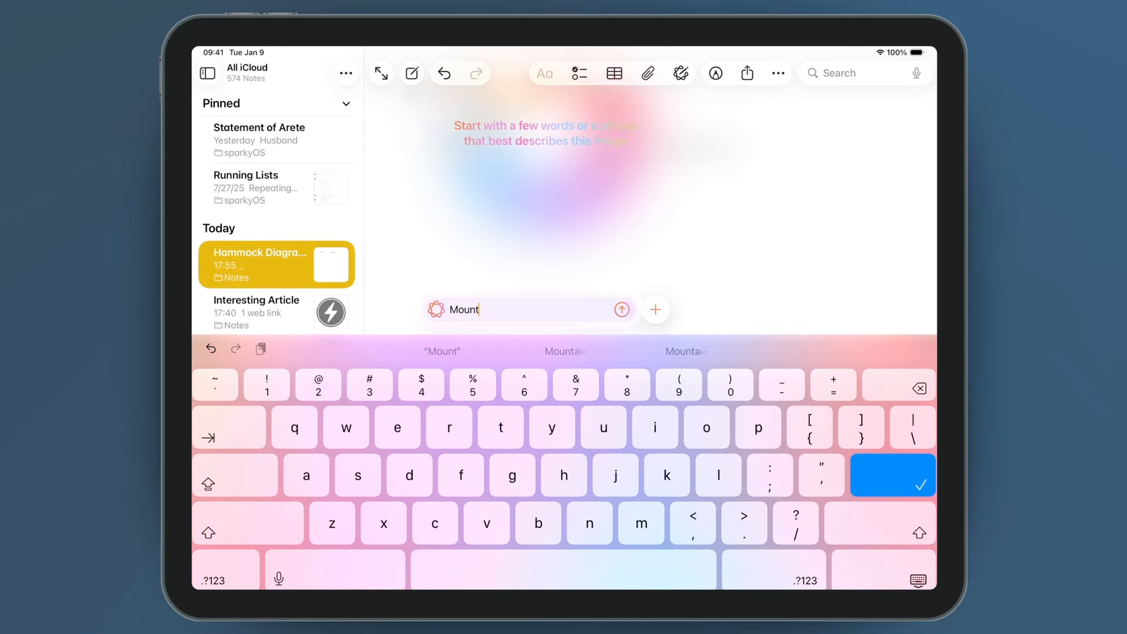
text(ing point i)
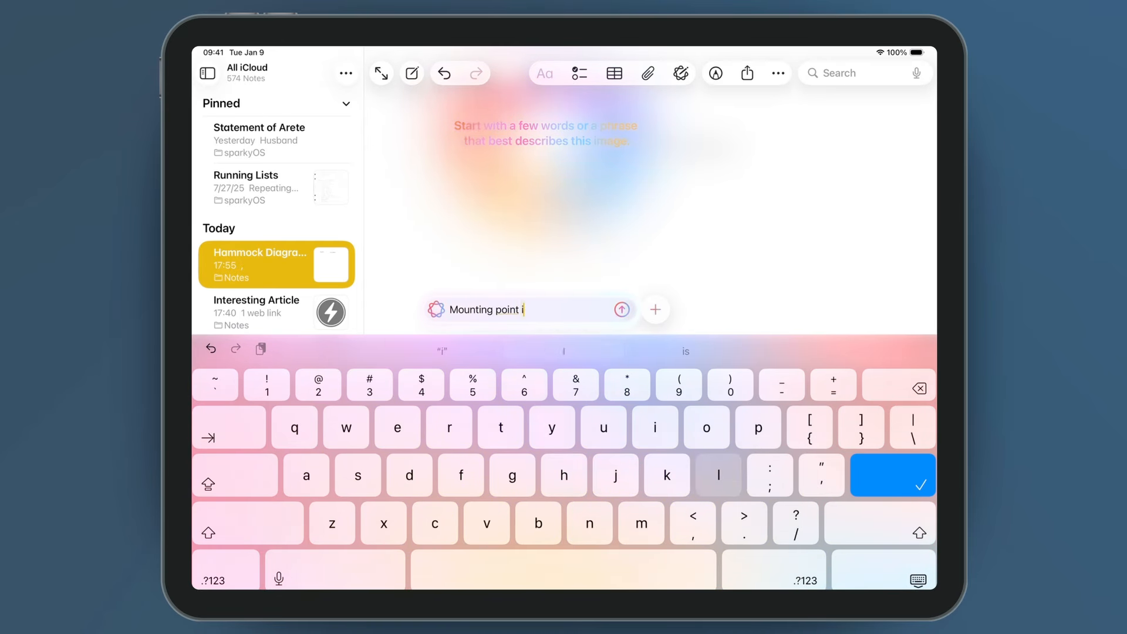
text(llumination)
key(Return)
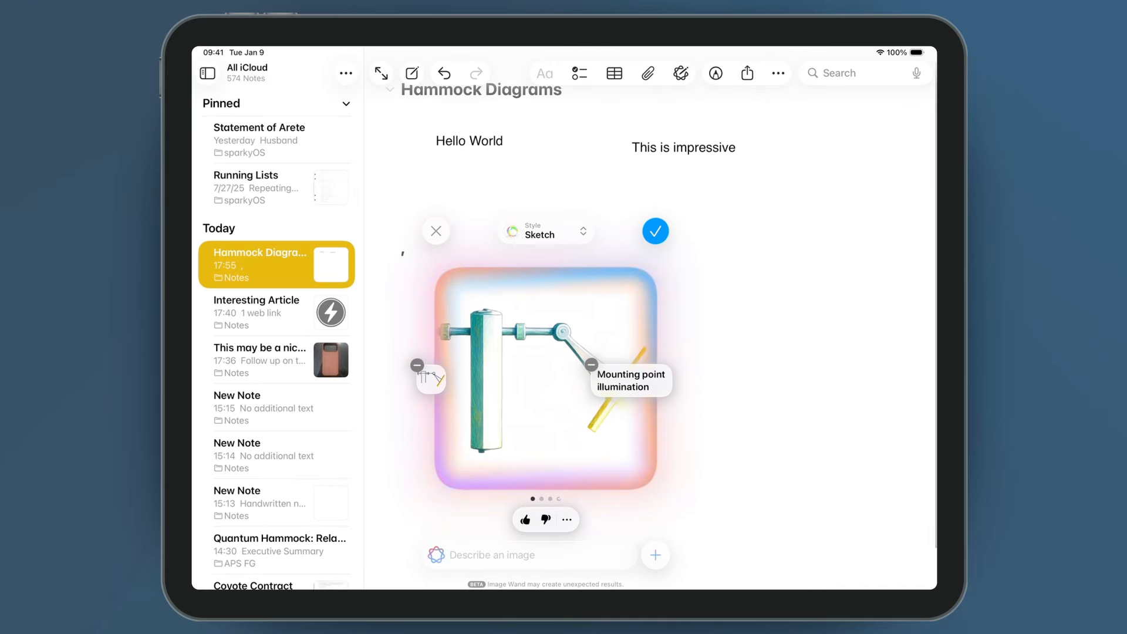
click(656, 232)
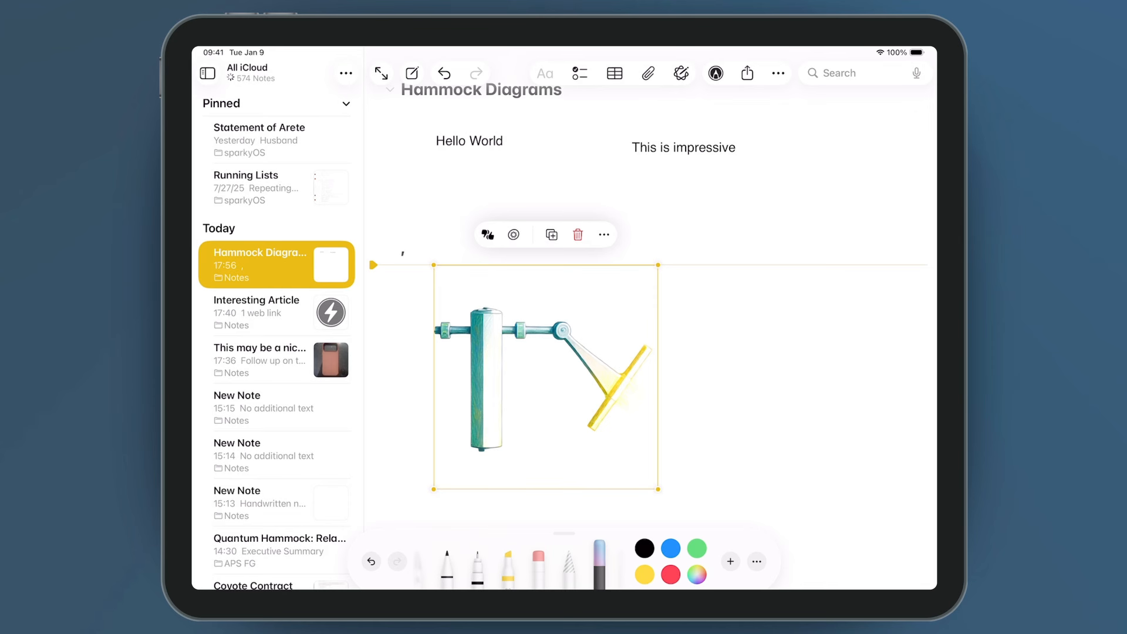
Step: Open the Quantum Hammock Attachments note and shrink its embedded PDF so several pages fit side by side
scroll(276, 329, down, 8)
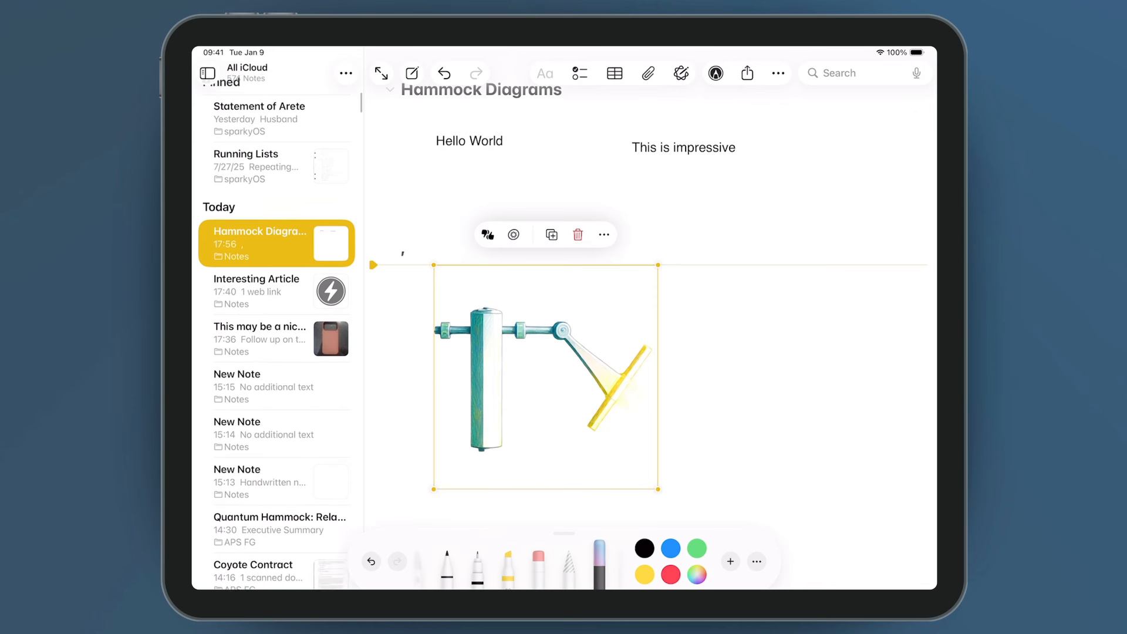
click(258, 409)
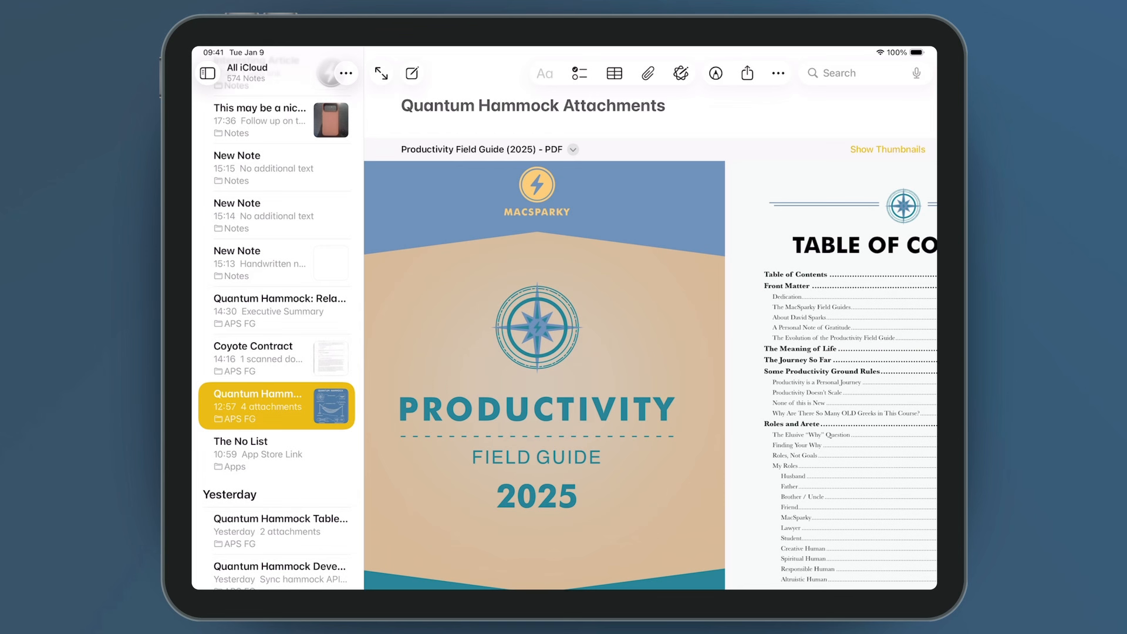
mouse_move(526, 444)
mouse_down()
mouse_move(406, 431)
mouse_move(584, 439)
mouse_up()
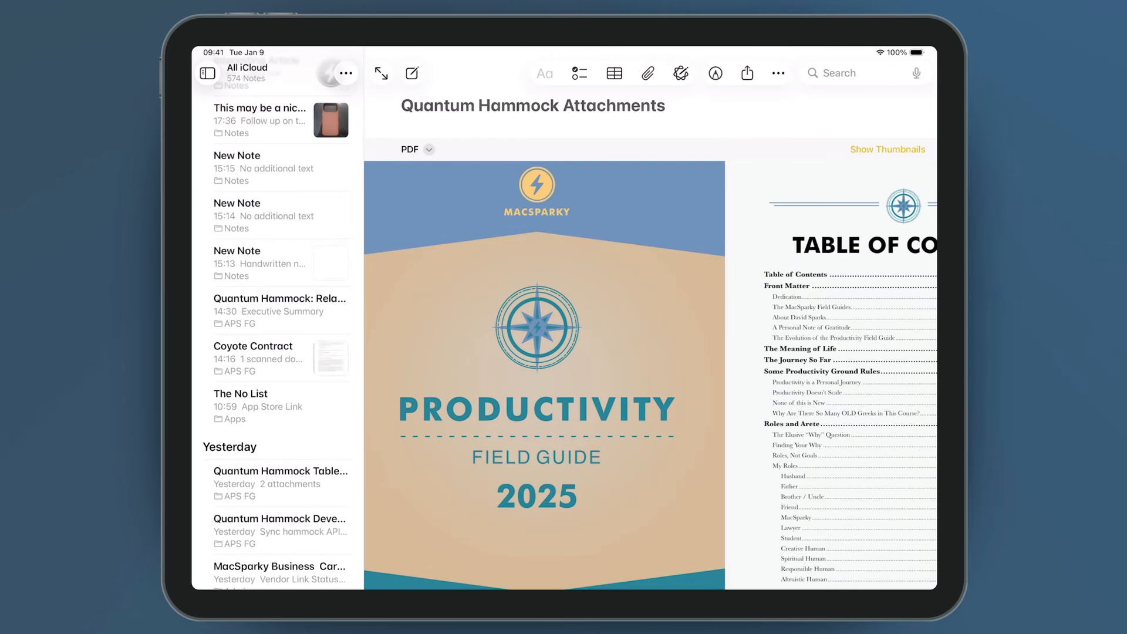
scroll(650, 254, left, 3)
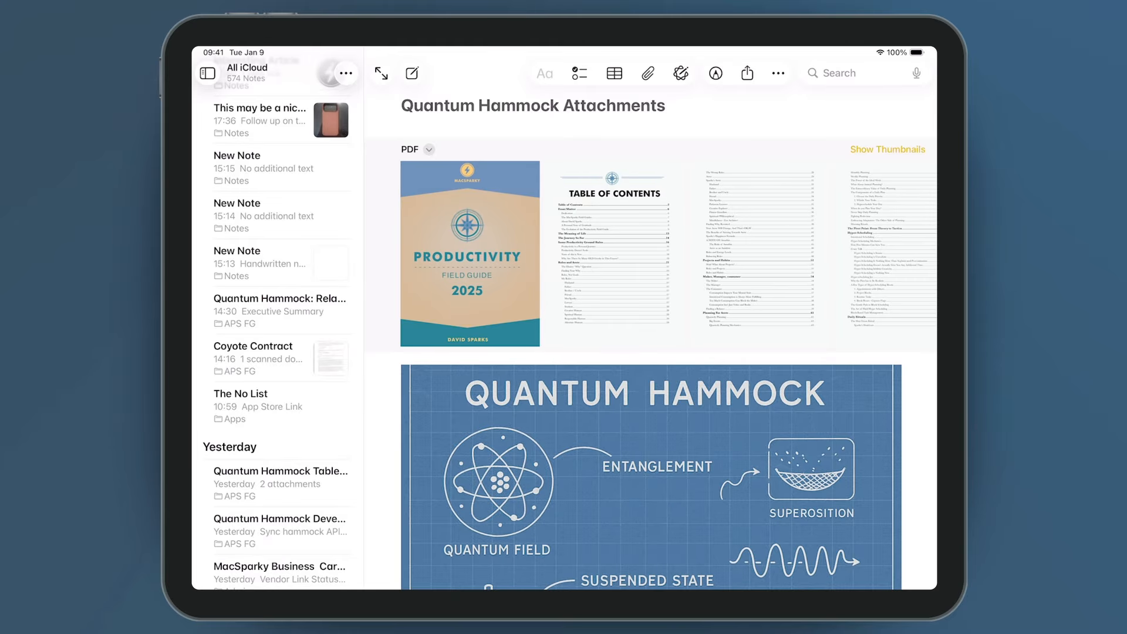
Step: Show the PDF's page thumbnails and browse to an enlarged view of the "Maker, Manager, Consumer" page
scroll(650, 253, right, 10)
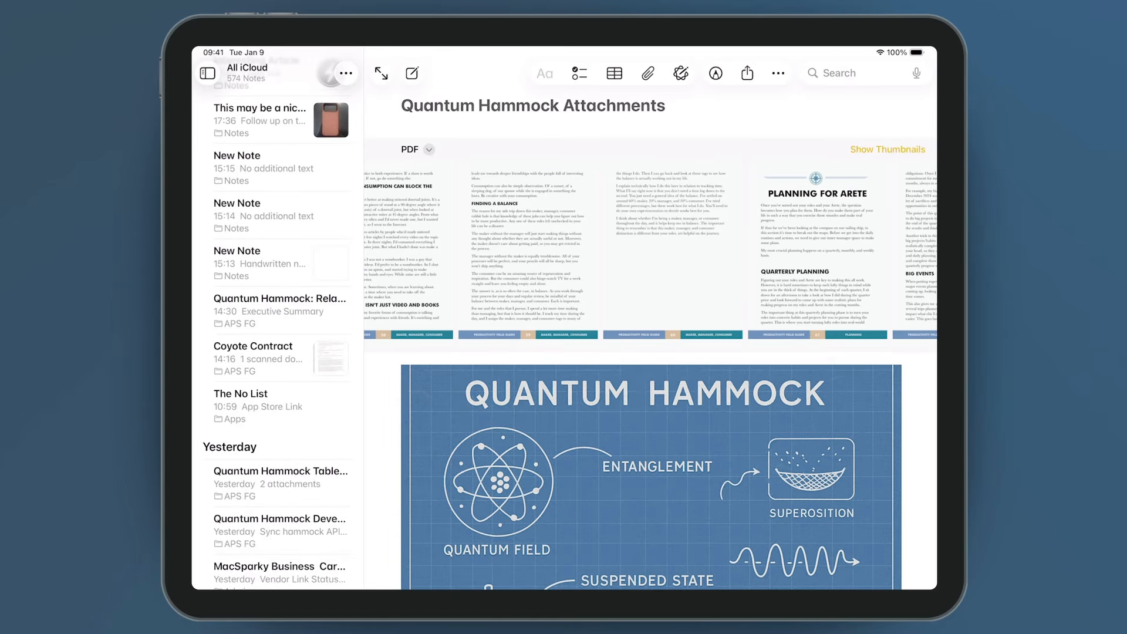
click(888, 150)
scroll(650, 300, left, 10)
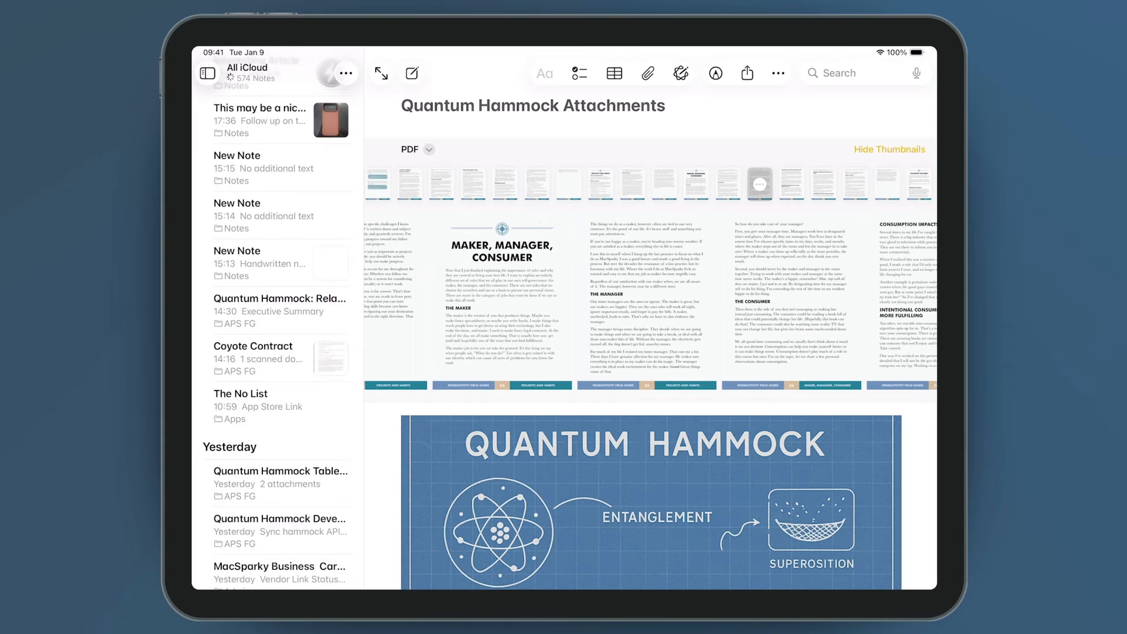
scroll(616, 299, up, 5)
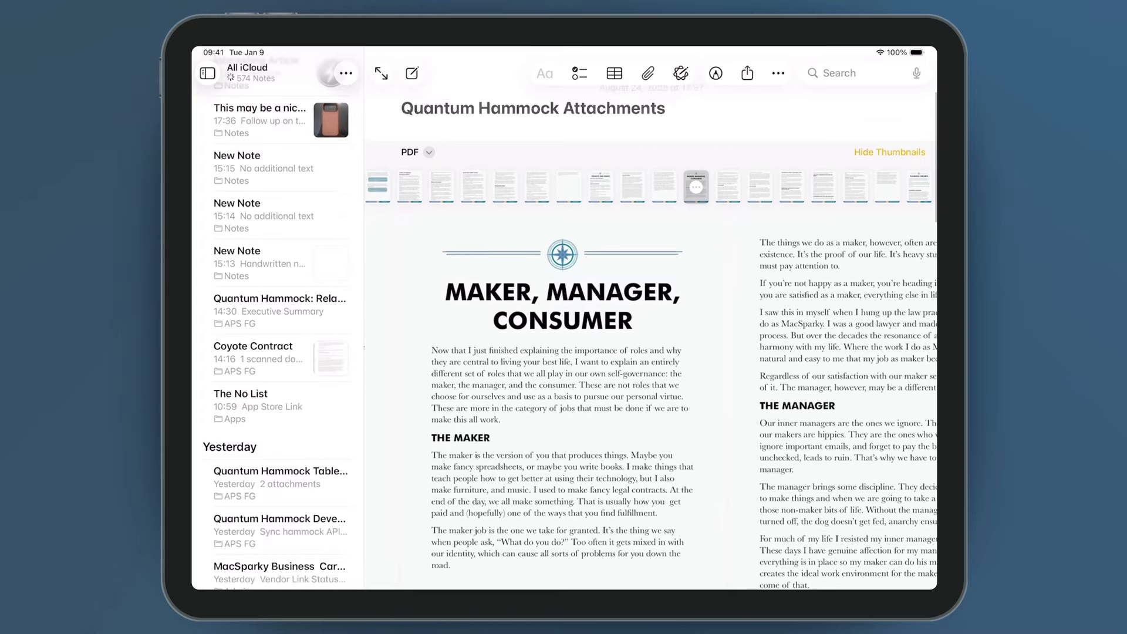
Step: Highlight the heading "THE MAKER" in the embedded PDF with the yellow highlighter
scroll(650, 381, down, 2)
scroll(650, 381, up, 1)
click(716, 73)
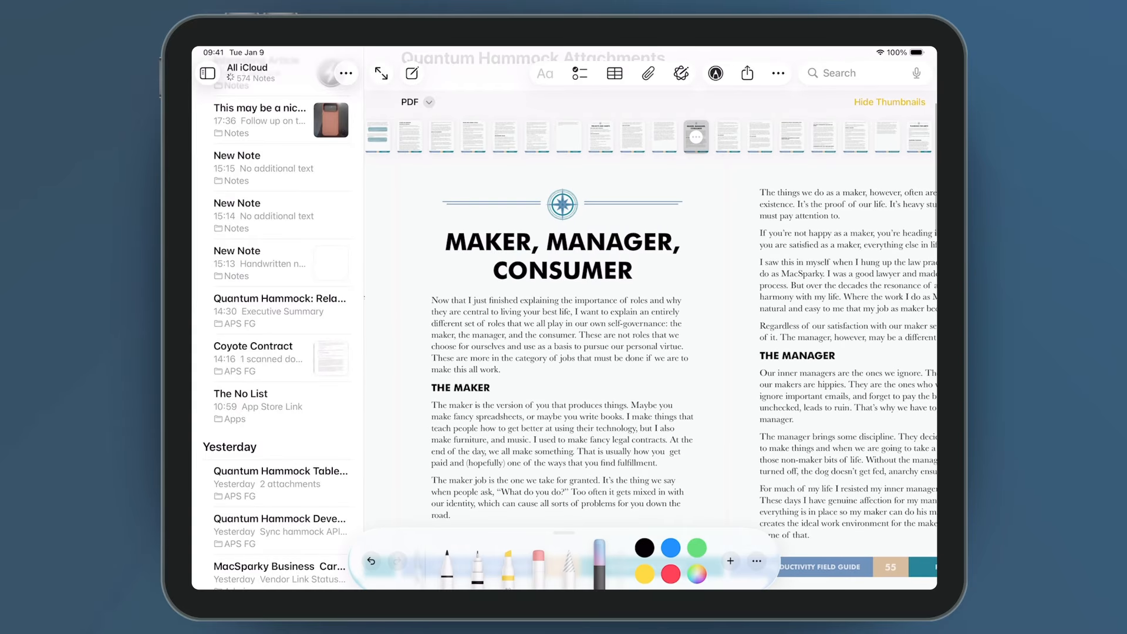
click(508, 565)
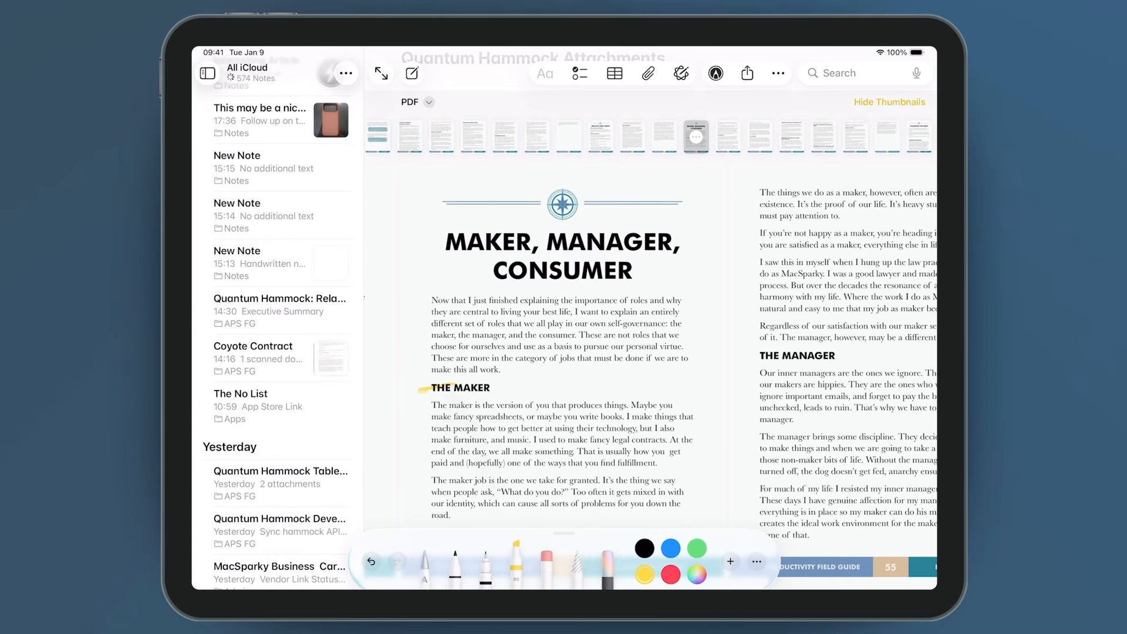
drag(513, 387, 405, 396)
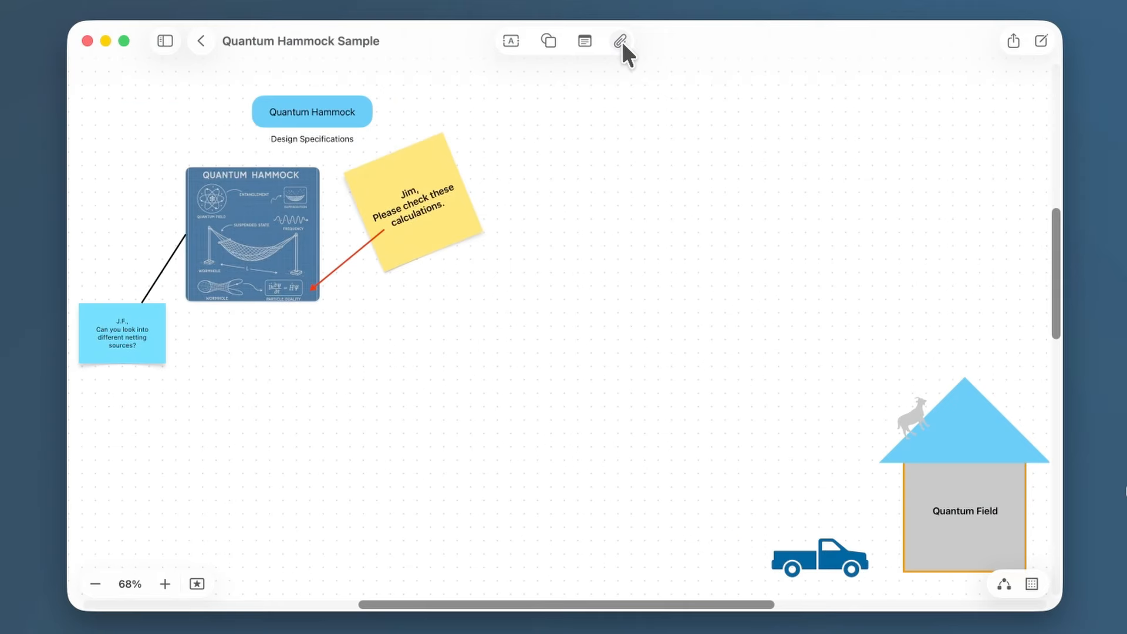
Step: On the Quantum Hammock Sample board in Freeform, insert the night photo of the blue illuminated parade float from the photo library
click(604, 114)
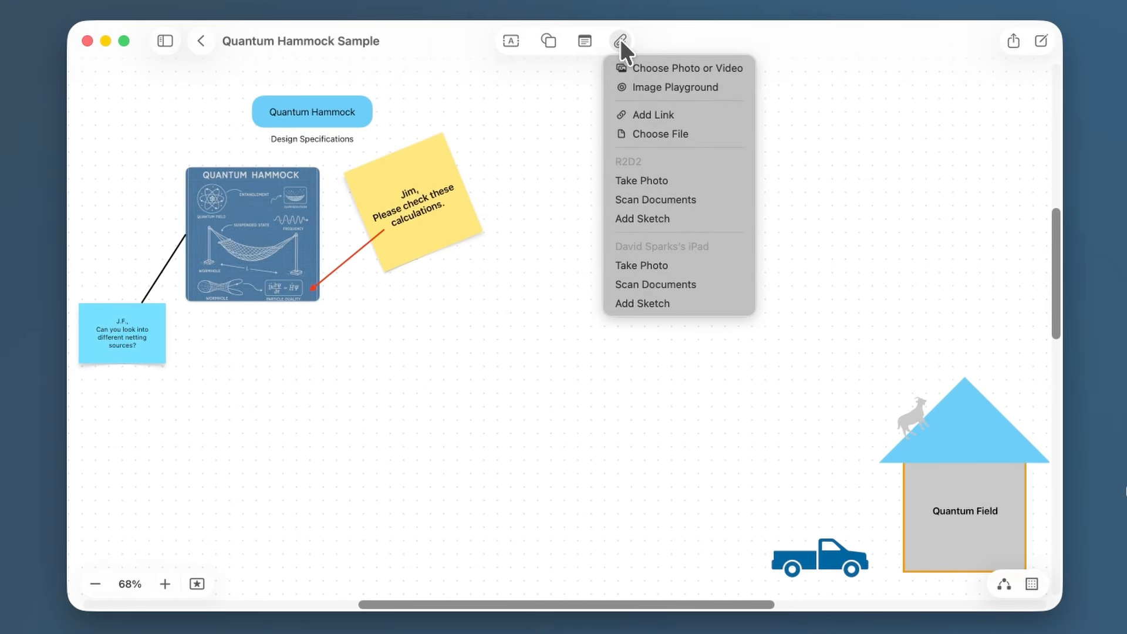
click(646, 69)
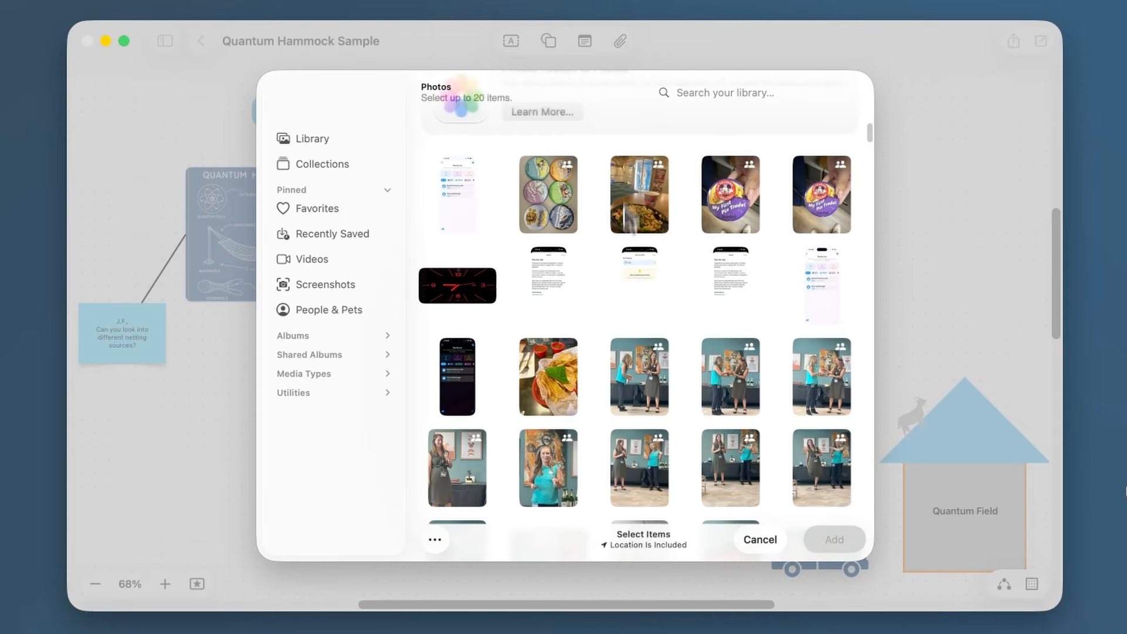
scroll(649, 297, down, 20)
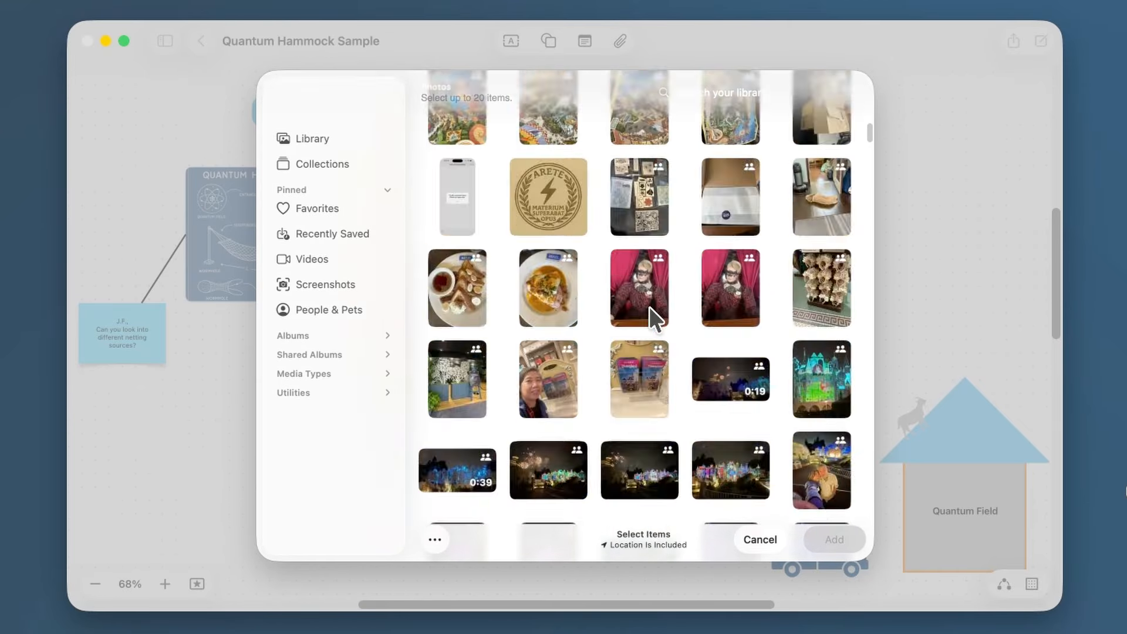
scroll(651, 317, down, 2)
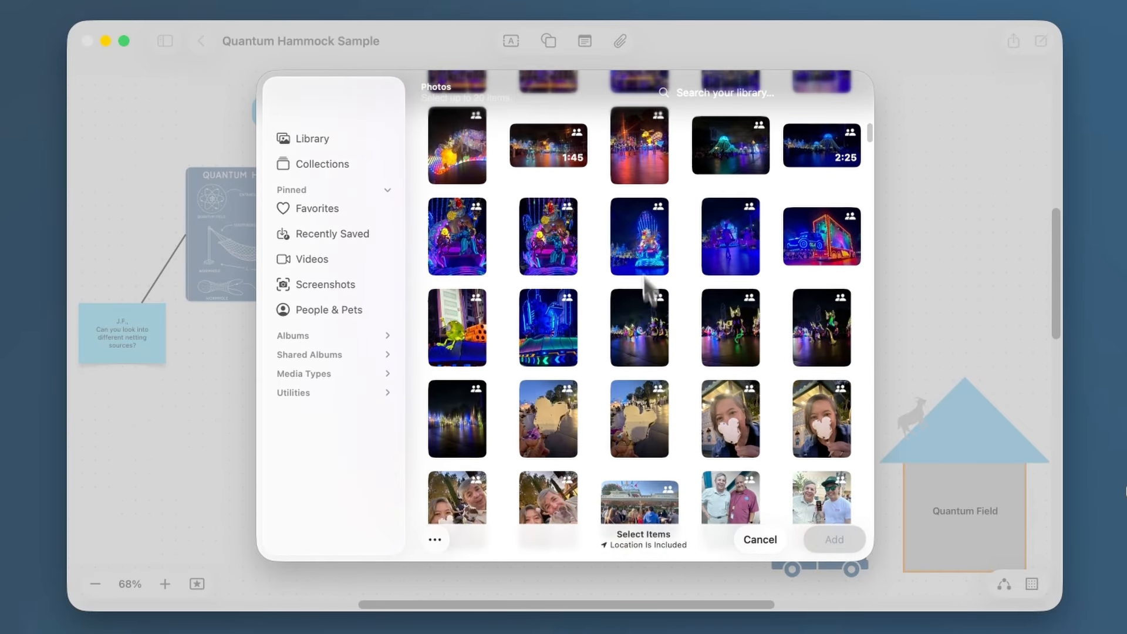
click(639, 234)
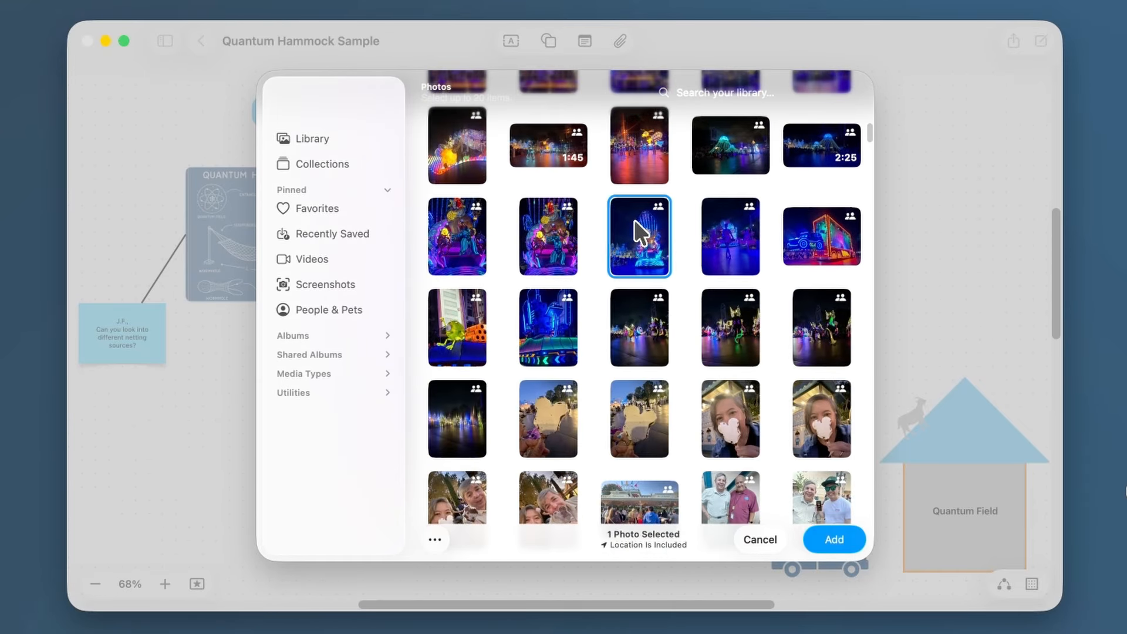
click(847, 538)
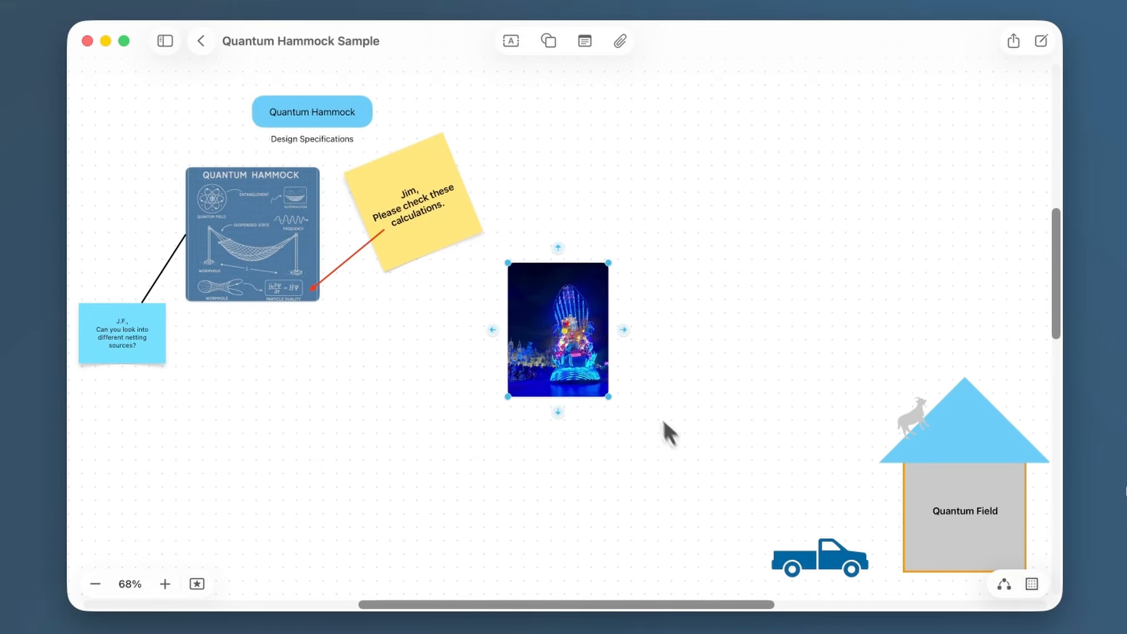
Step: Resize the parade float photo, place it to the right of the yellow sticky note and tilt it slightly counterclockwise
drag(609, 396, 713, 536)
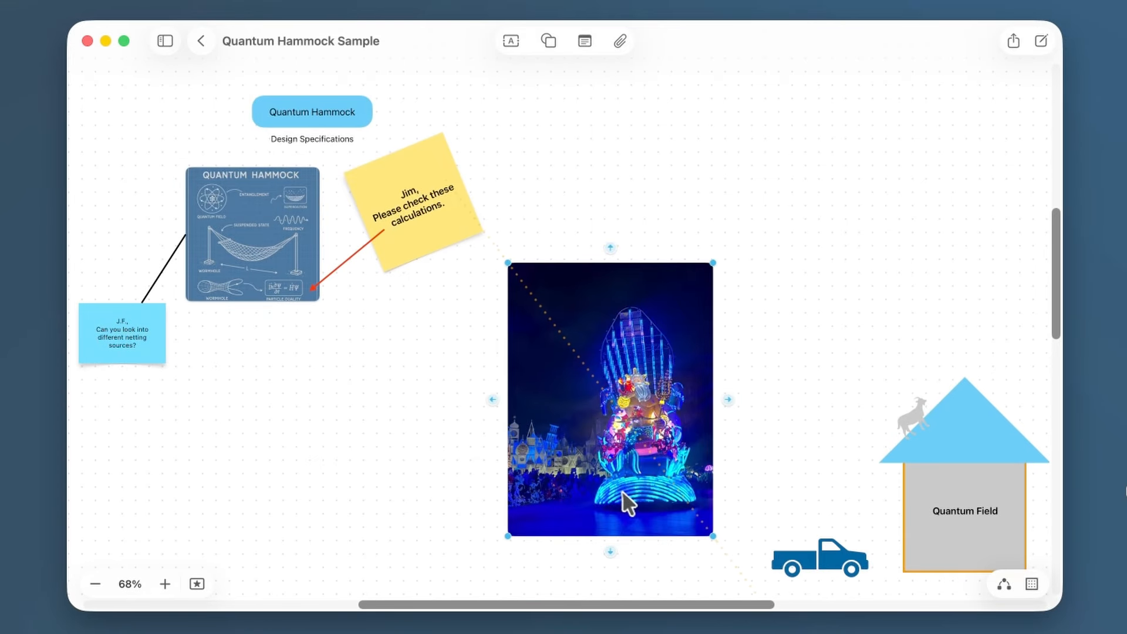
drag(623, 494, 664, 398)
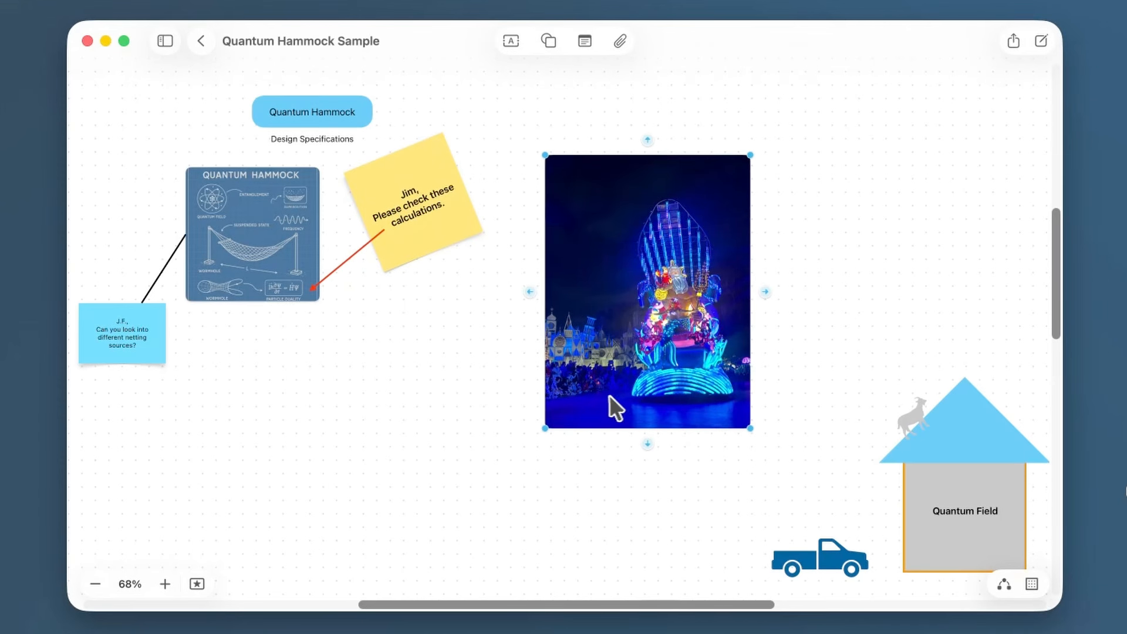
drag(545, 428, 612, 386)
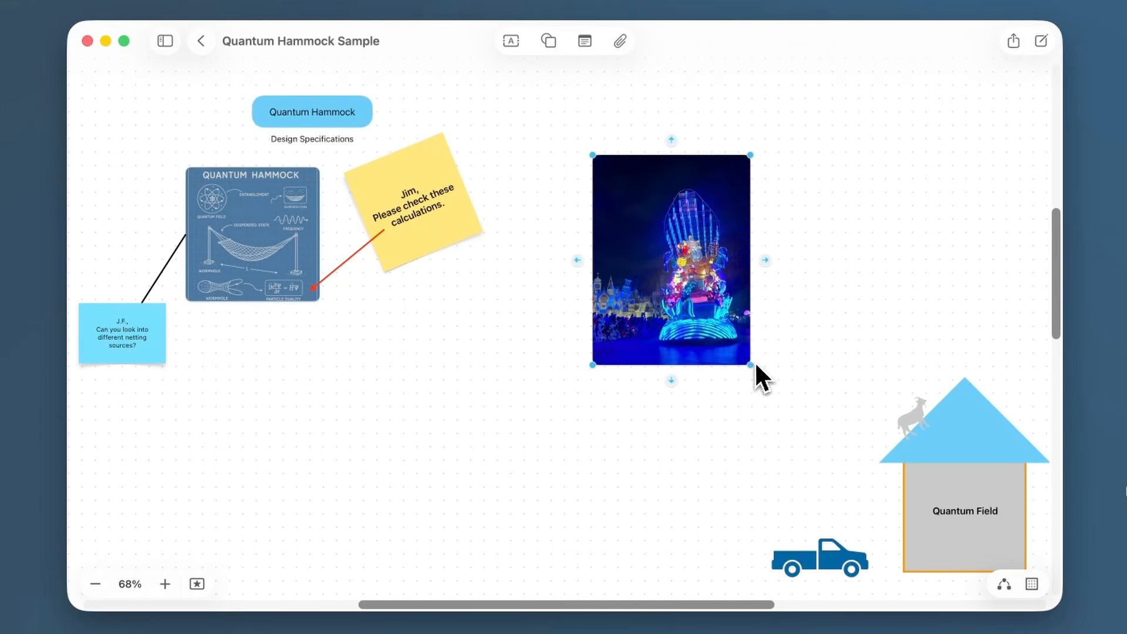
drag(745, 360, 692, 375)
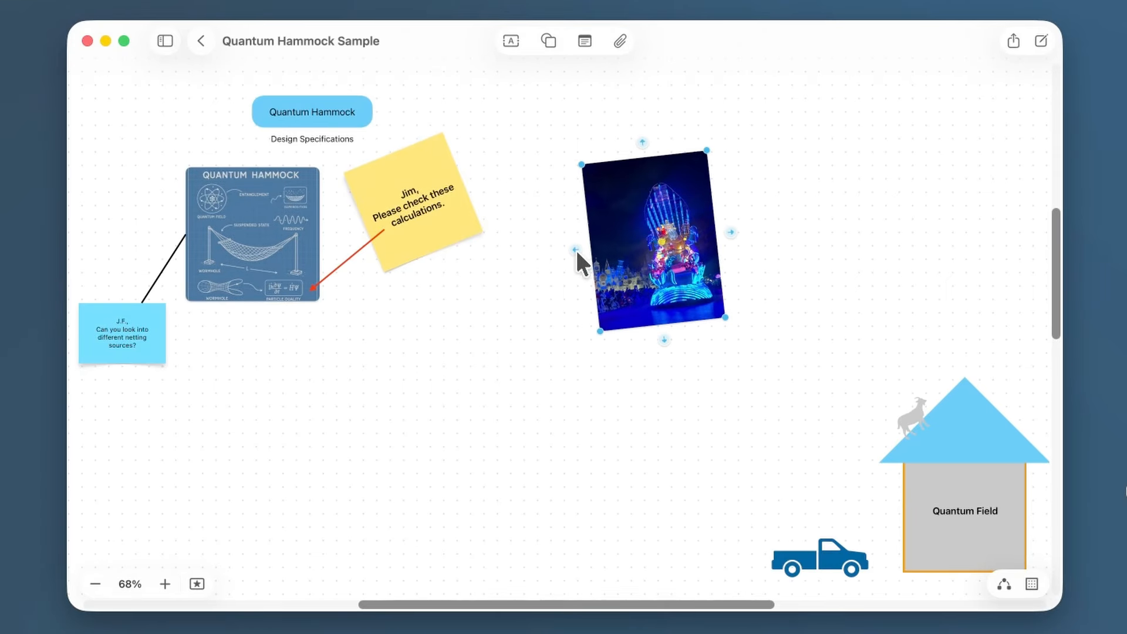
Step: Connect the tilted photo to the yellow sticky note with a line, and delete both the photo and the line
drag(577, 250, 470, 190)
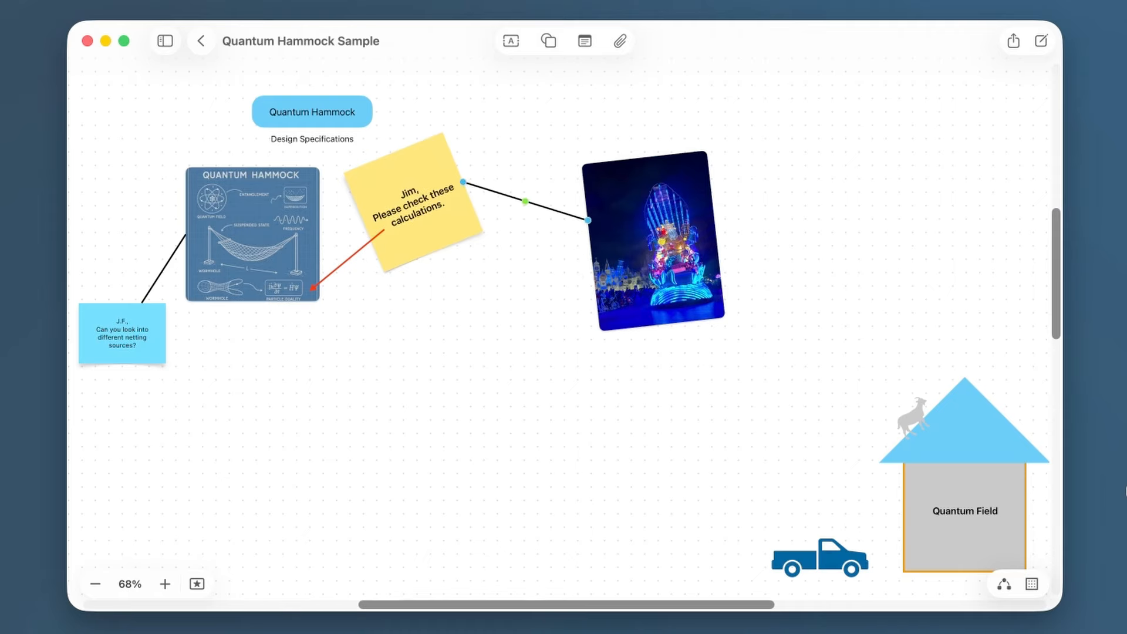
drag(733, 407, 508, 152)
key(Delete)
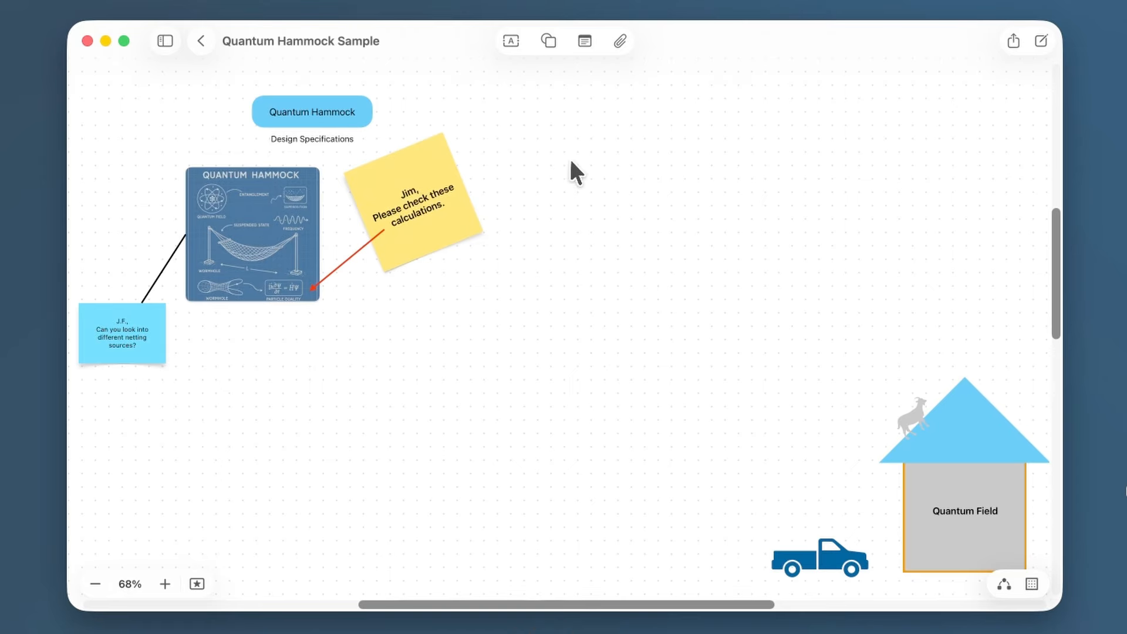
Step: Add the puppy photo to the board, resize it and place it in the empty area right of the yellow sticky note
drag(872, 176, 626, 250)
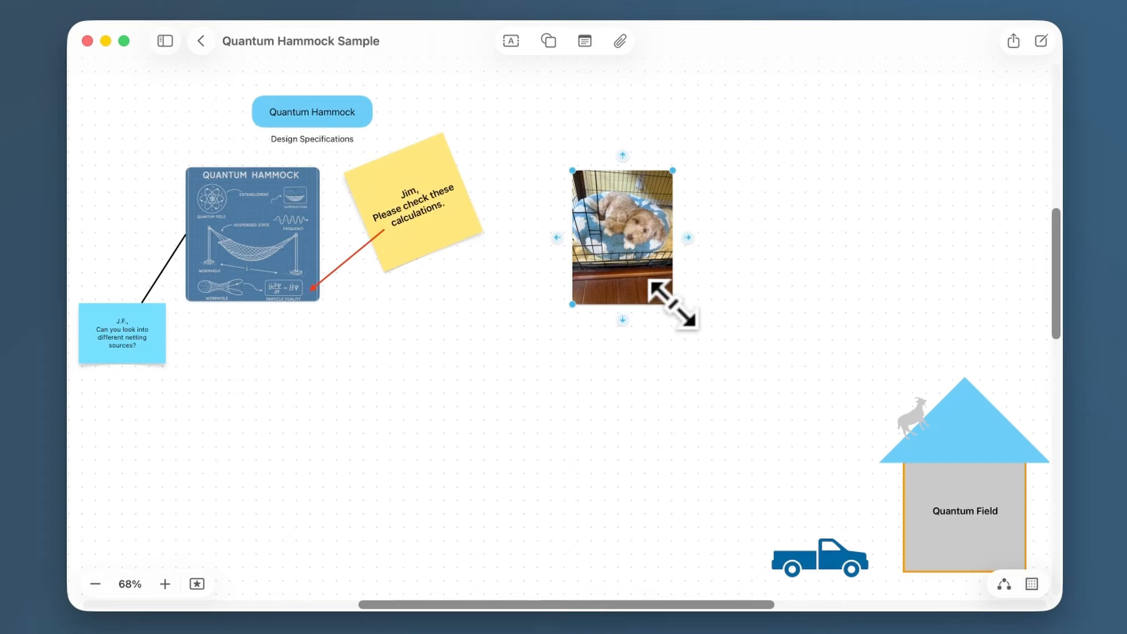
drag(672, 305, 723, 374)
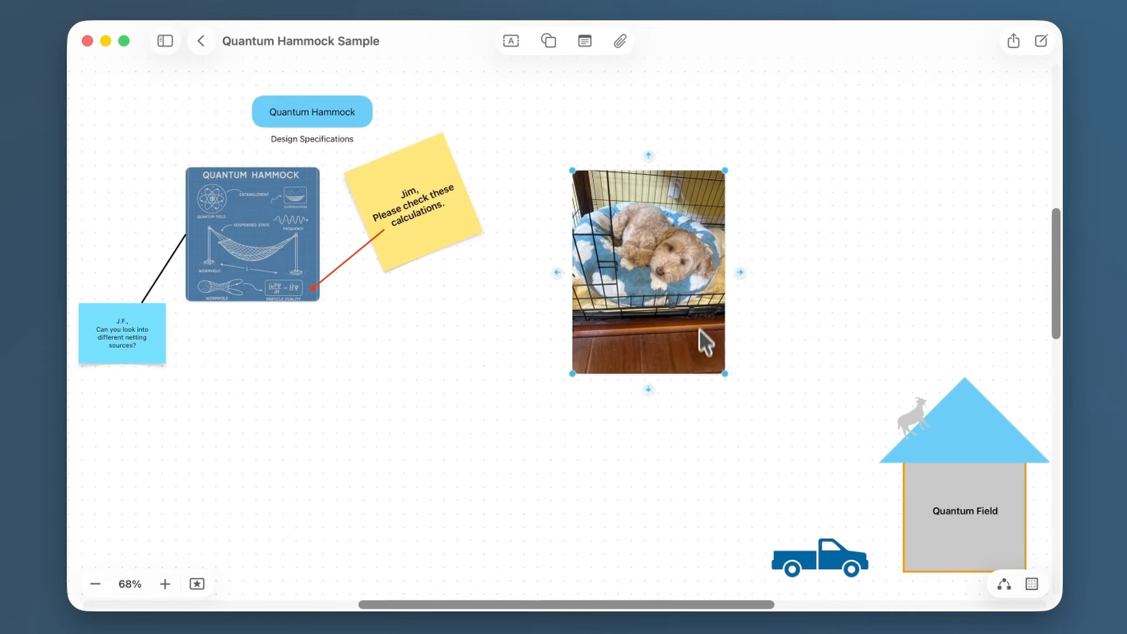
drag(675, 276, 744, 190)
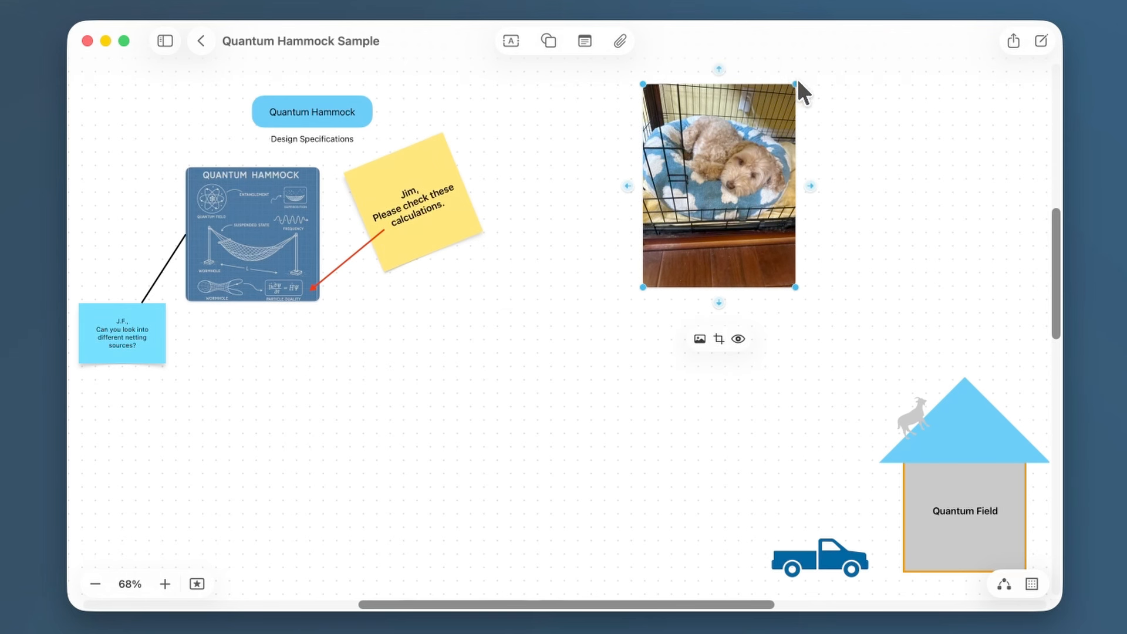
drag(795, 84, 759, 138)
Step: Start a new Image Playground image on the board and choose the second listed person as its starting point
click(621, 40)
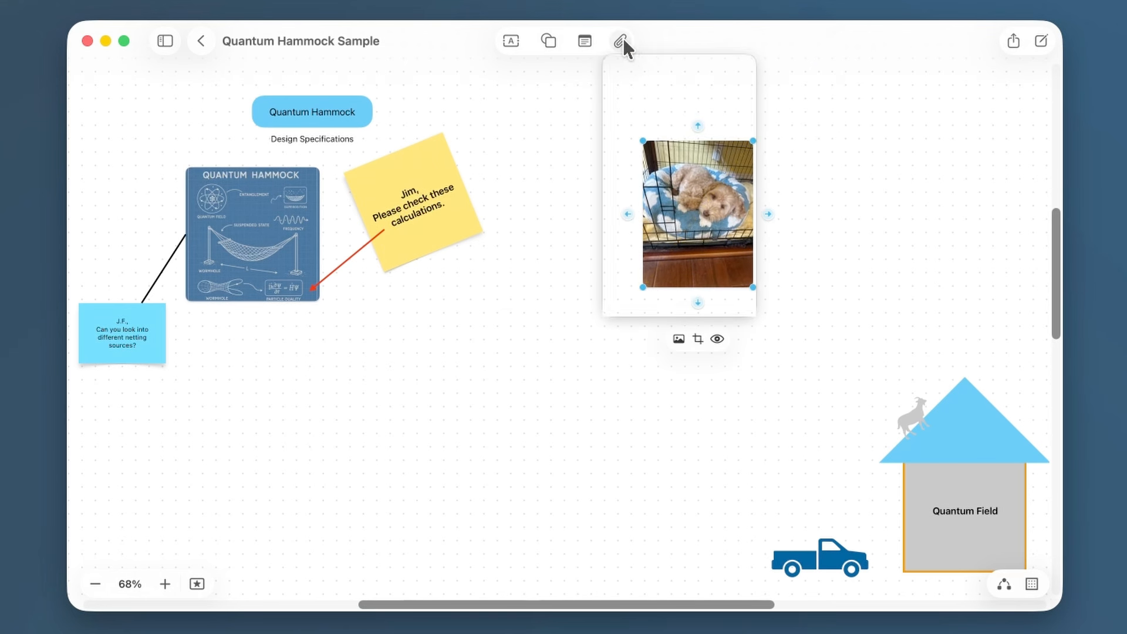
click(639, 86)
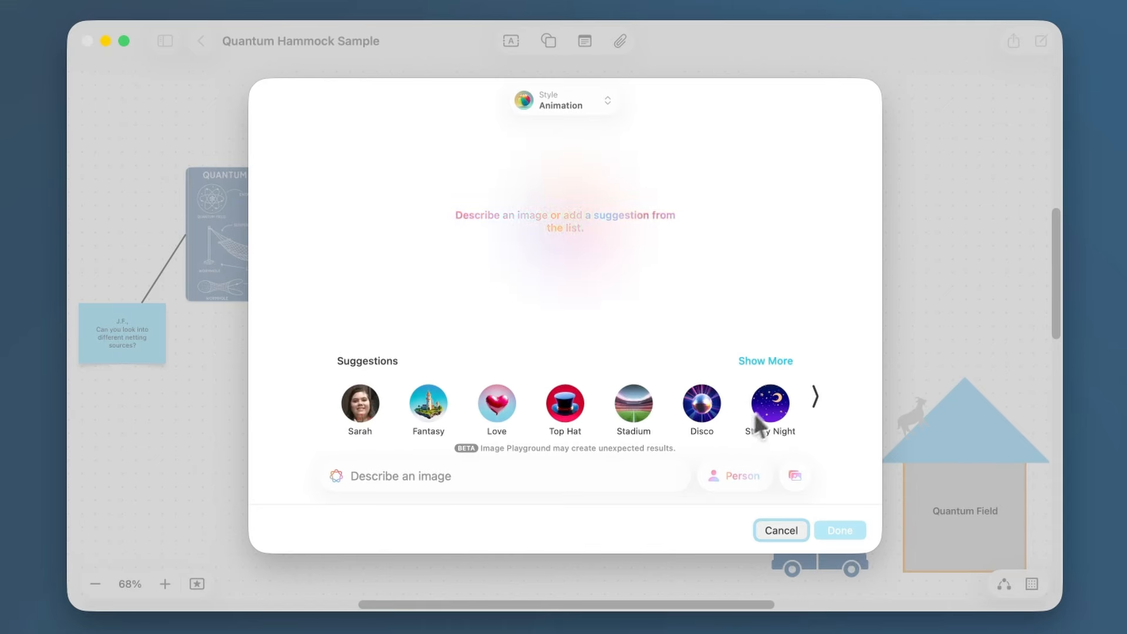
click(738, 477)
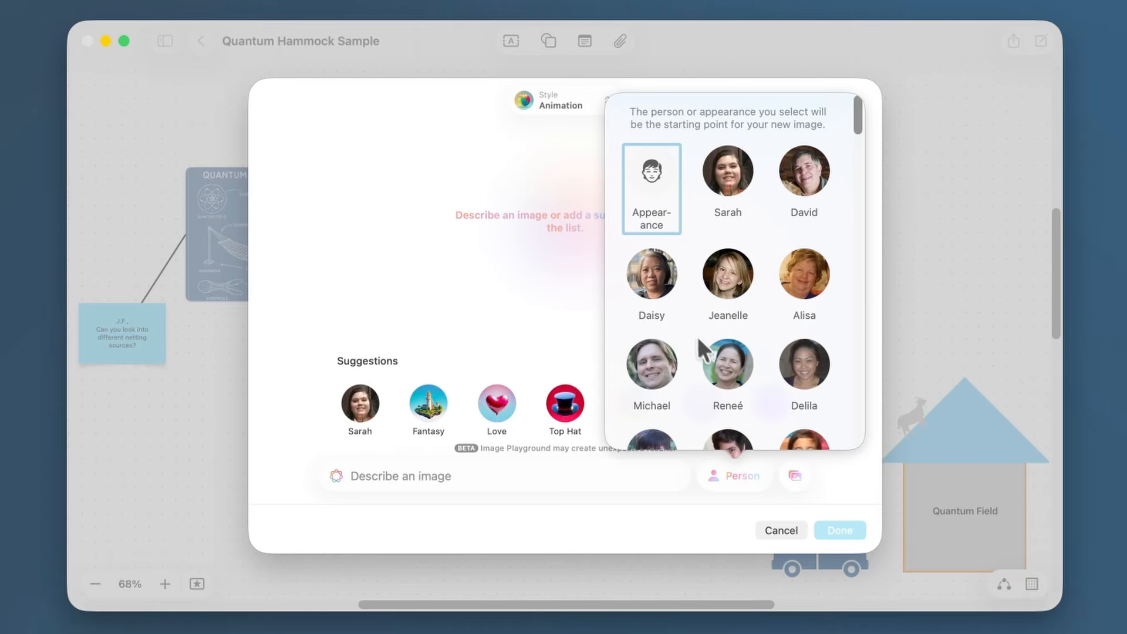
click(803, 173)
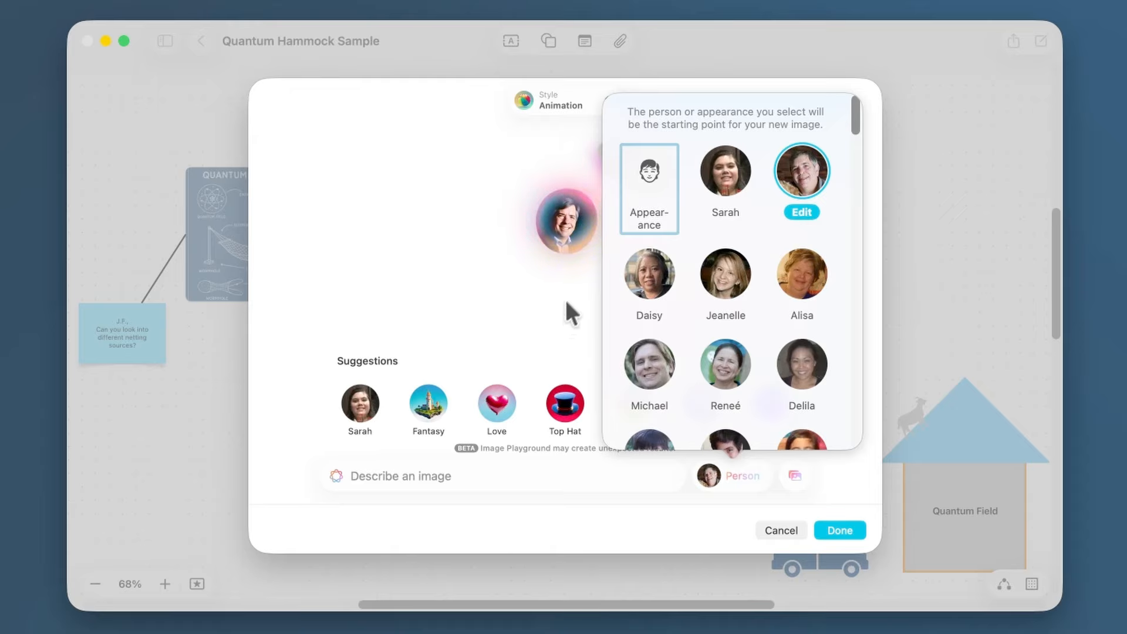
Step: Generate the image with the Disco and Top Hat suggestions, insert it on the board and delete it
click(574, 286)
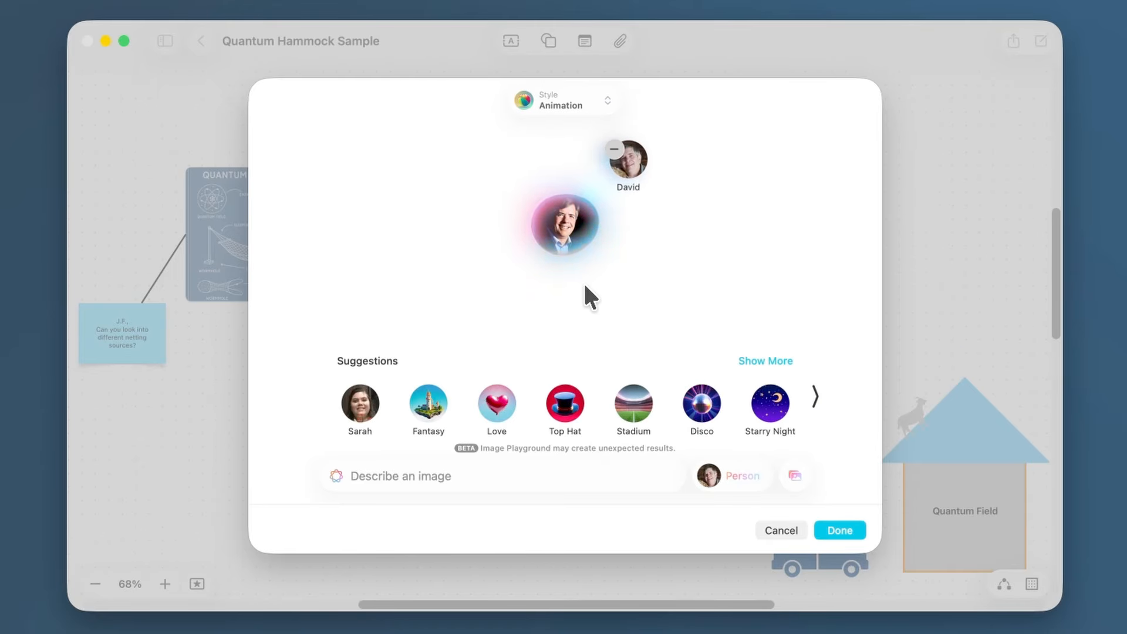
click(706, 405)
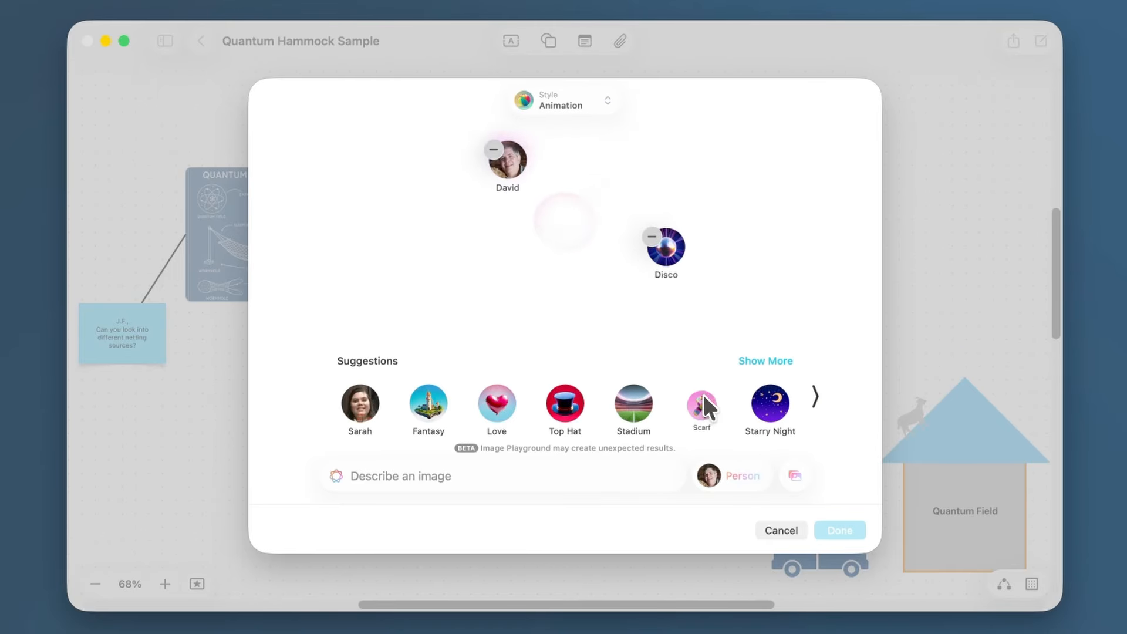
click(560, 408)
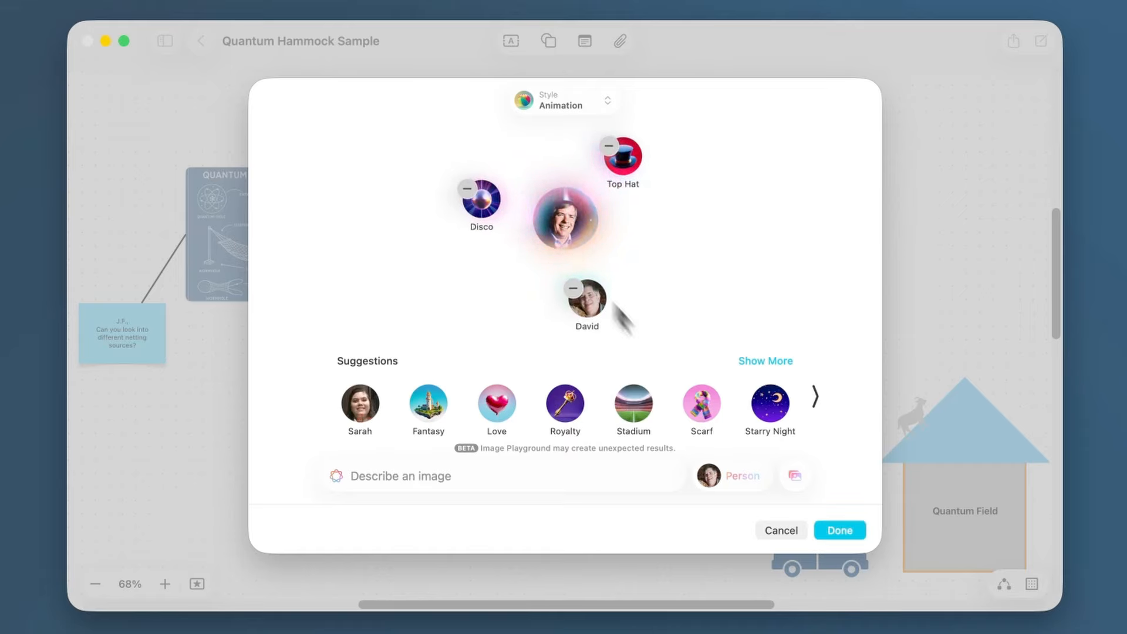
click(843, 527)
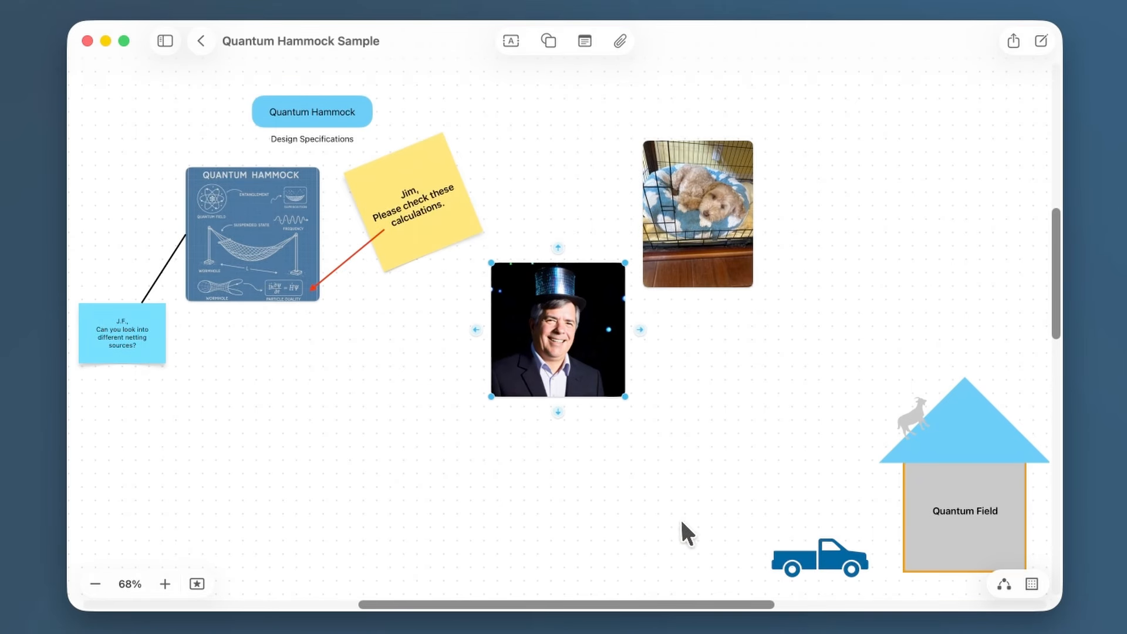
click(564, 370)
key(BackSpace)
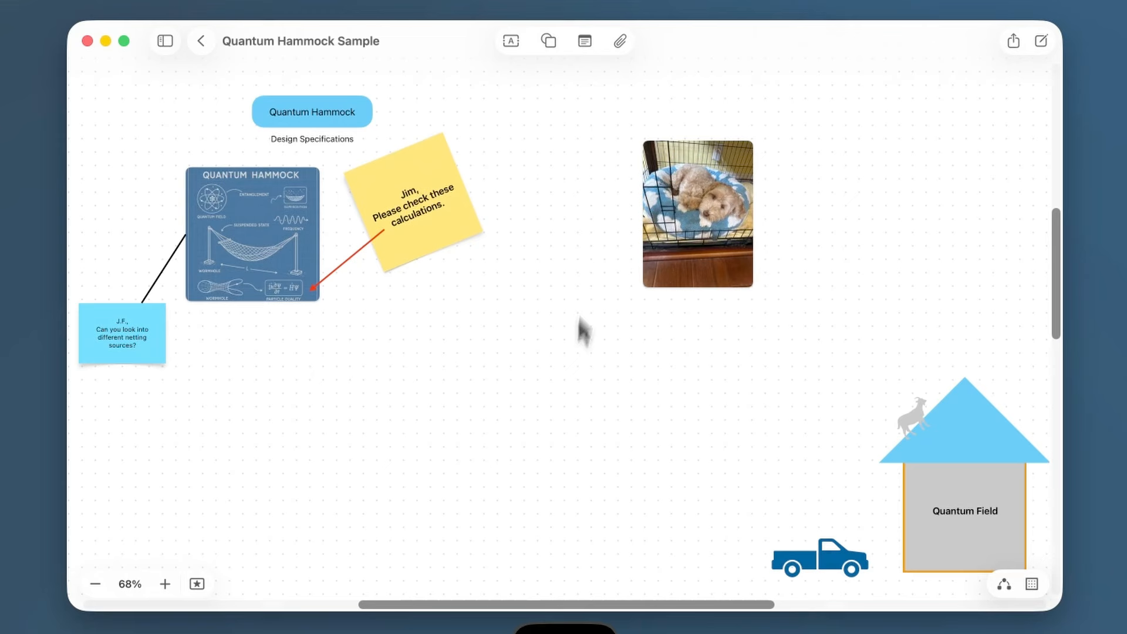
click(617, 41)
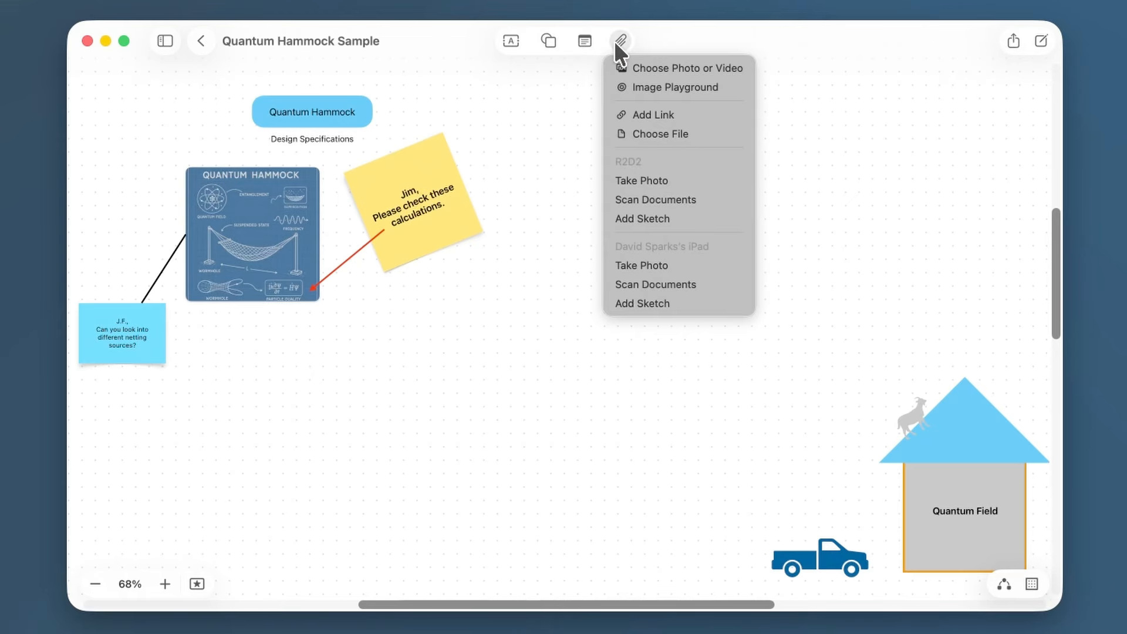
click(653, 117)
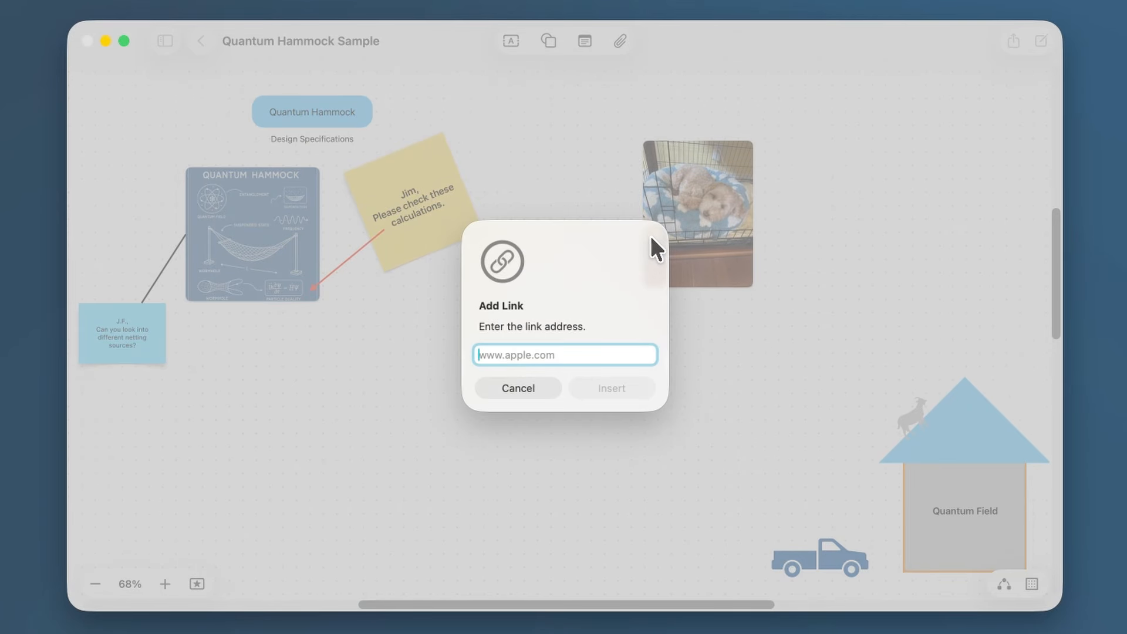
text(www.macsparky.com)
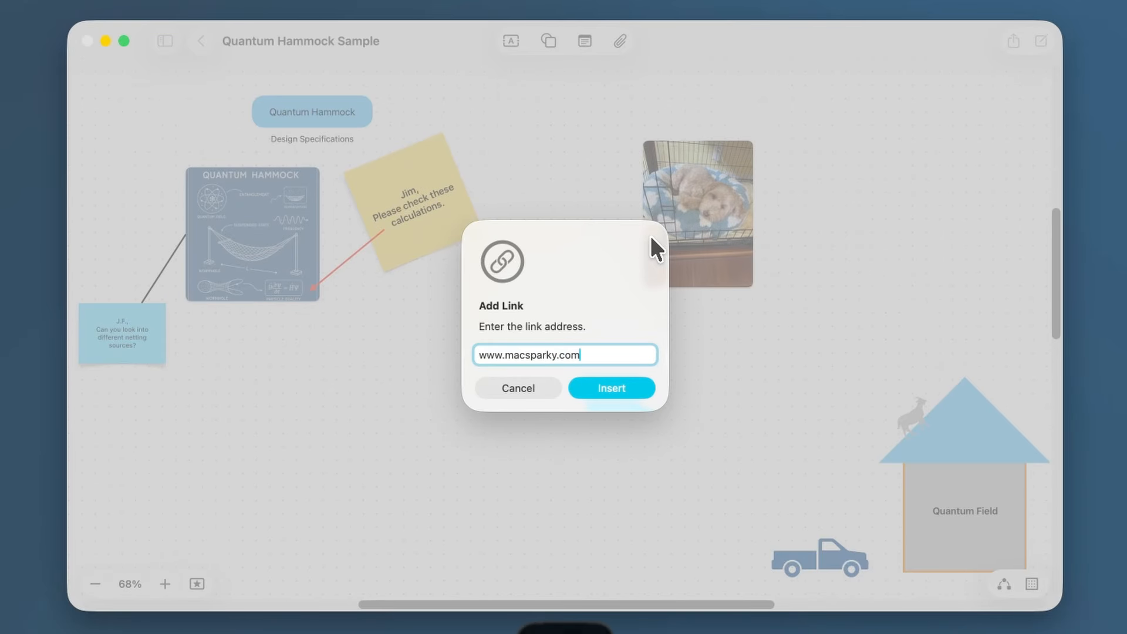
key(Return)
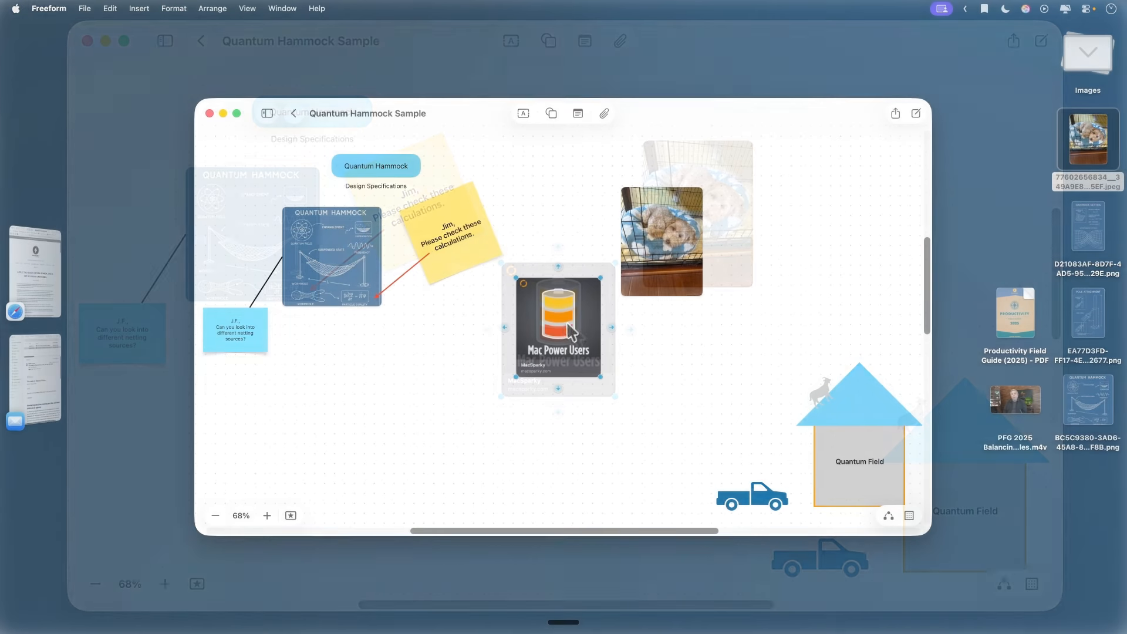
Step: Open the link card's web page, return to the board and place the card to the right of the puppy photo
click(562, 327)
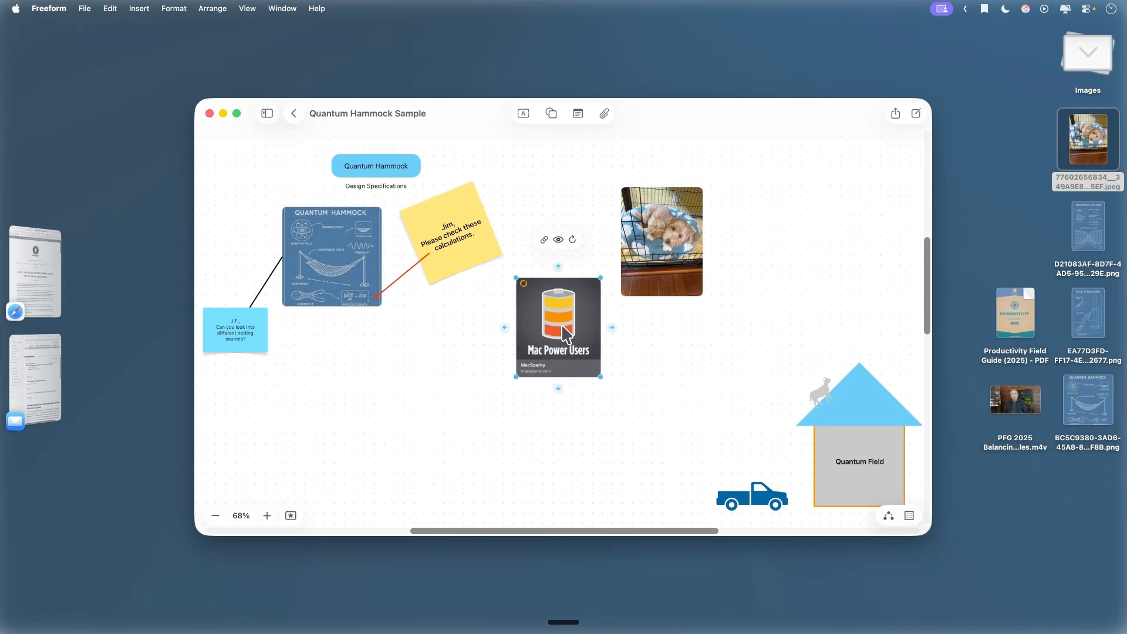
double_click(567, 334)
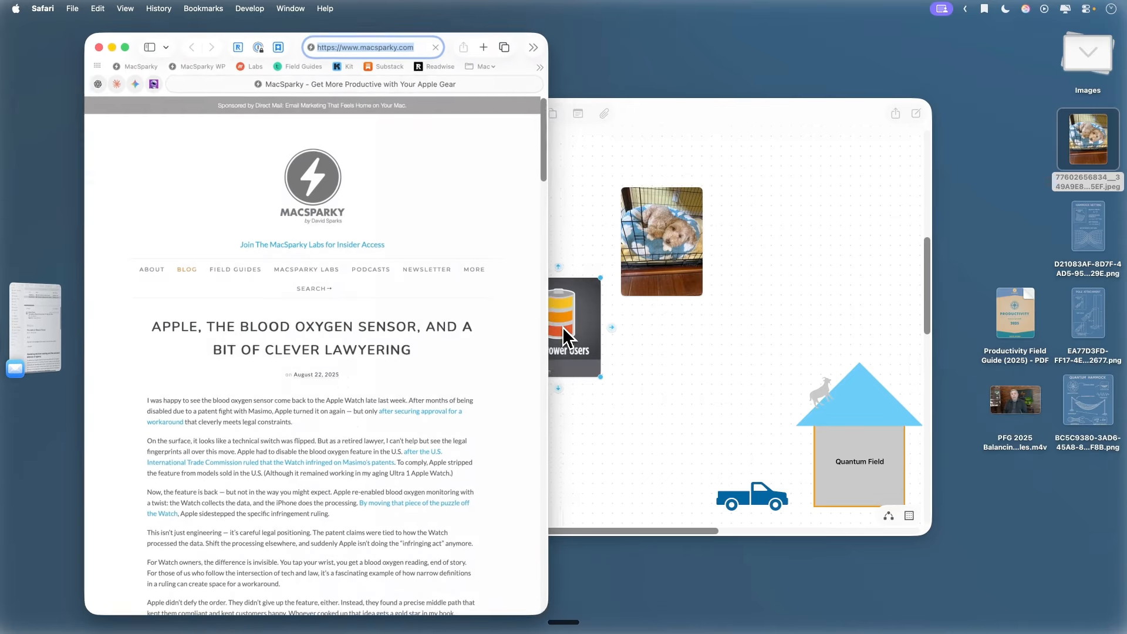
click(107, 39)
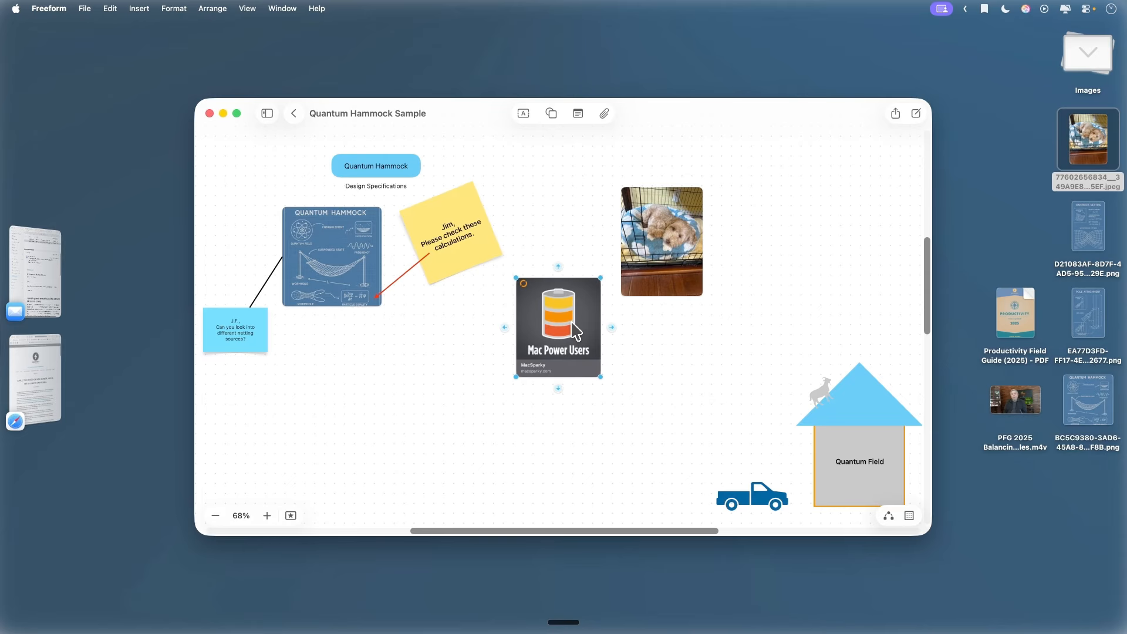
drag(577, 332, 787, 241)
Step: Insert a photo taken with the R2D2 device below the puppy photo, and delete it
click(605, 113)
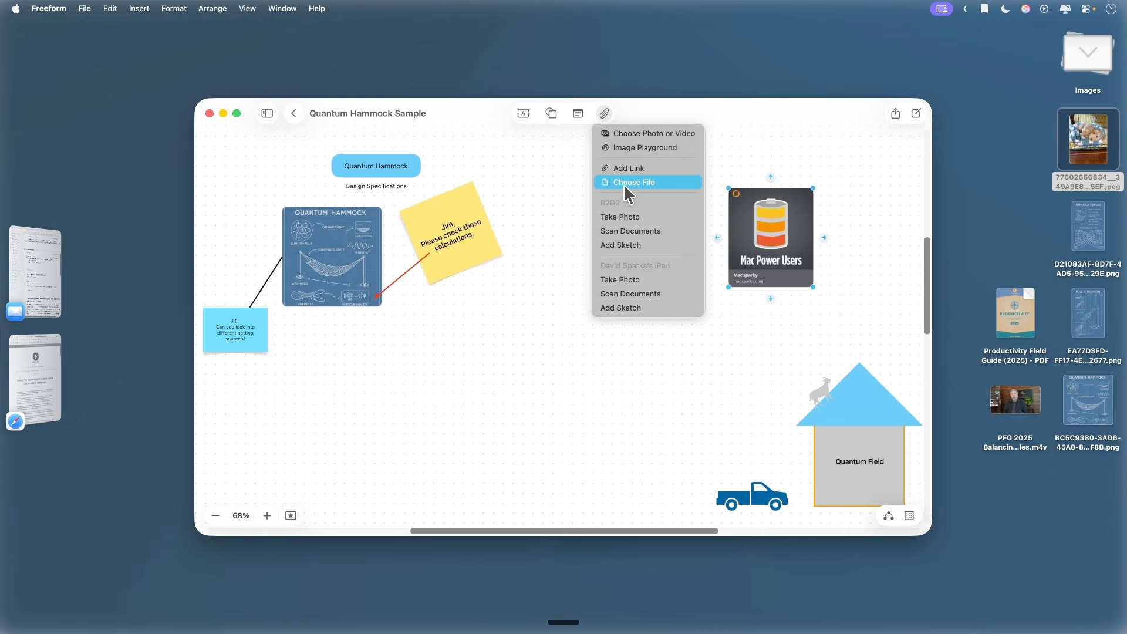
click(607, 215)
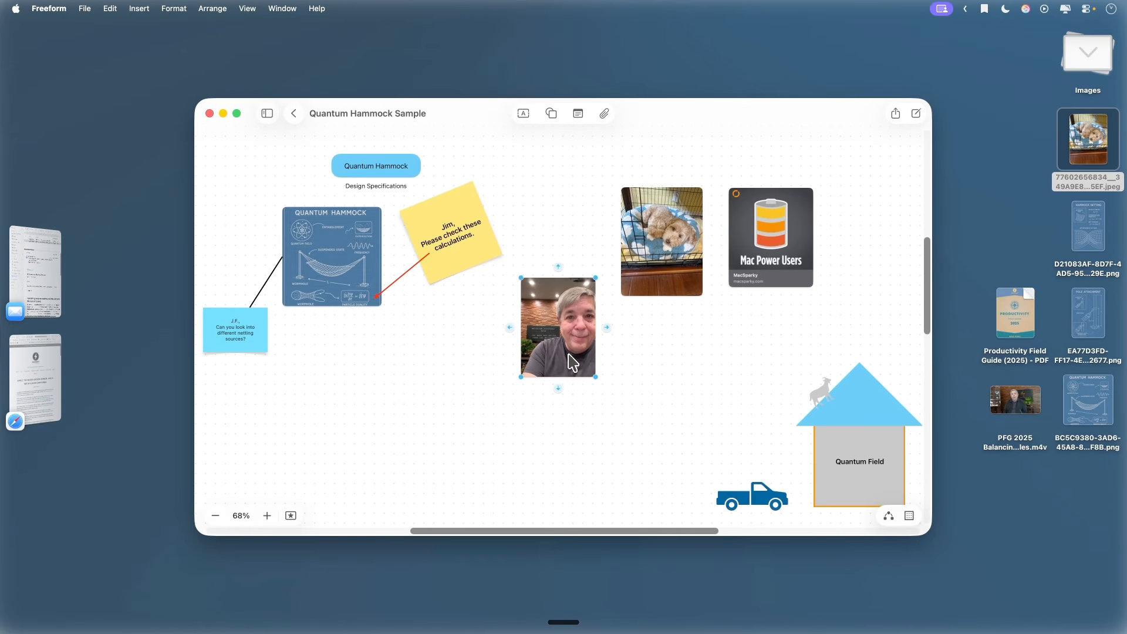
drag(569, 356, 674, 397)
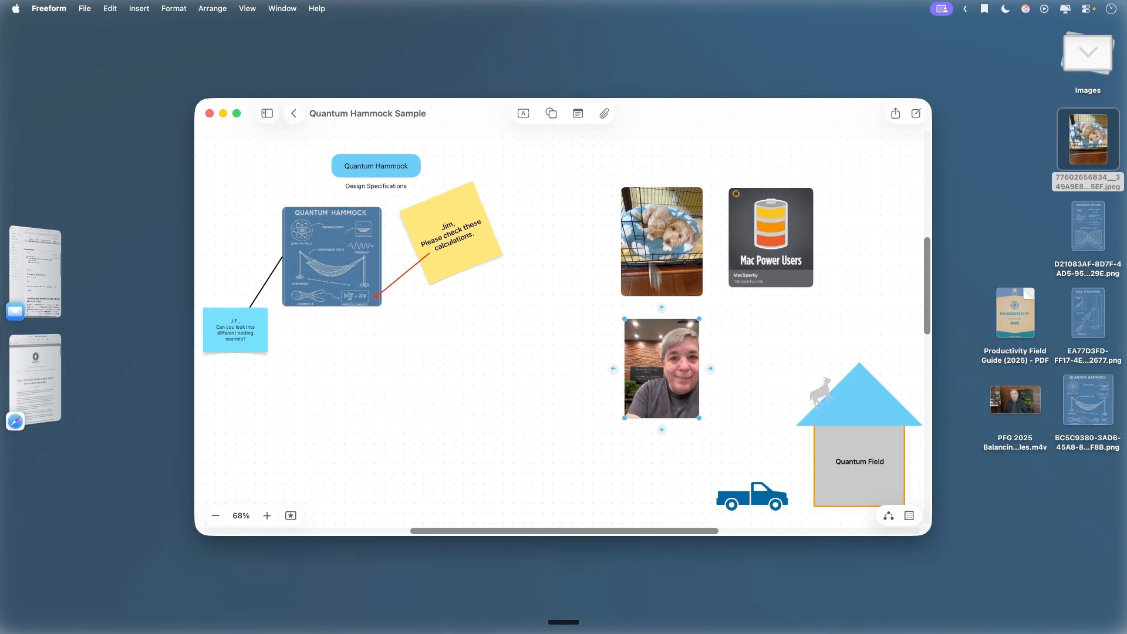
click(605, 113)
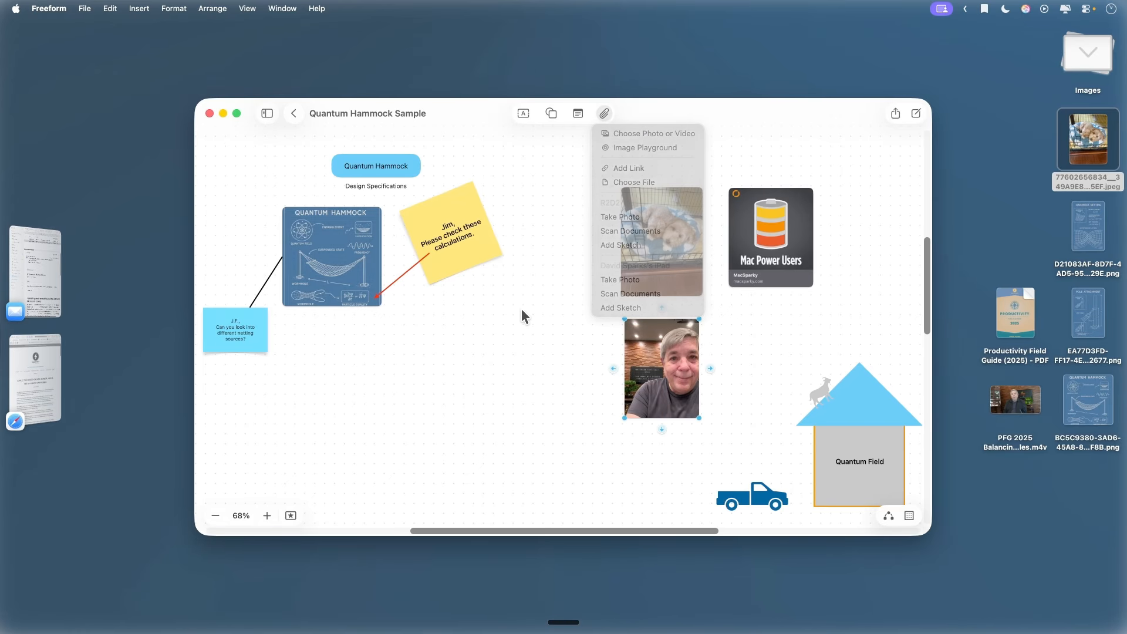
key(BackSpace)
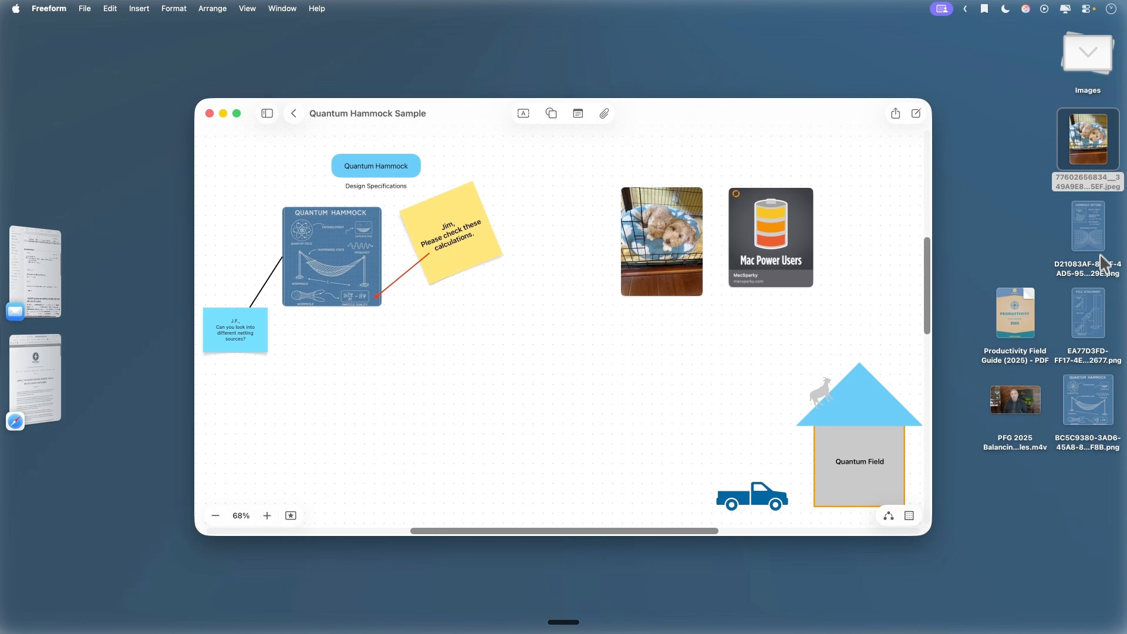
Step: Add the Pole Attachment and Hammock Netting images from the desktop below the Quantum Hammock blueprint, and delete the puppy photo
drag(1107, 325, 306, 389)
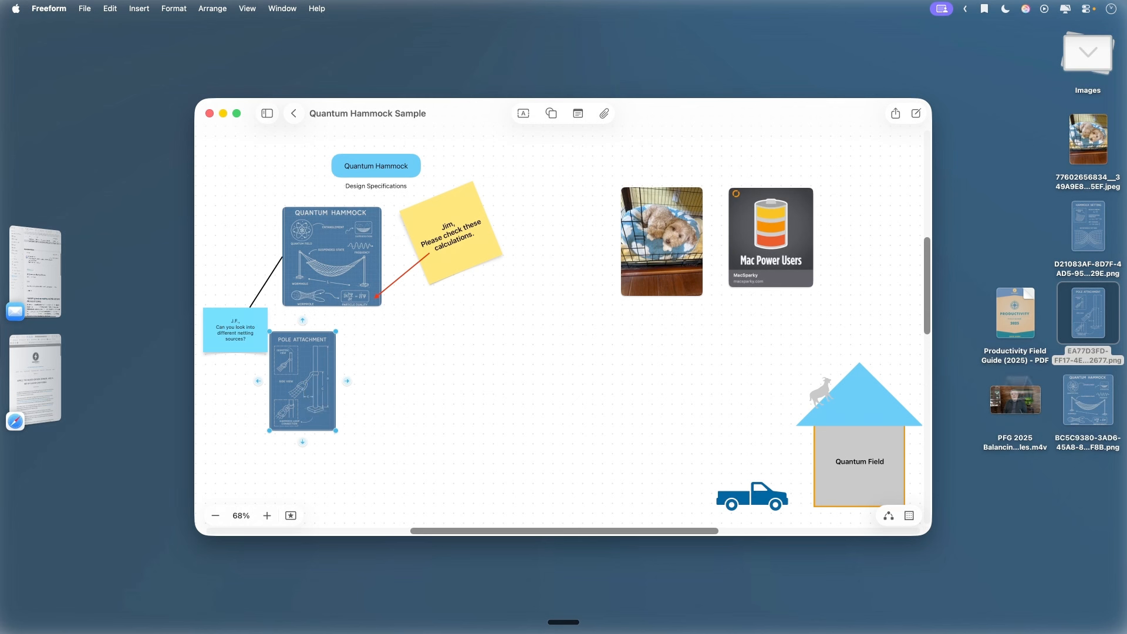
drag(1106, 246, 398, 388)
click(659, 253)
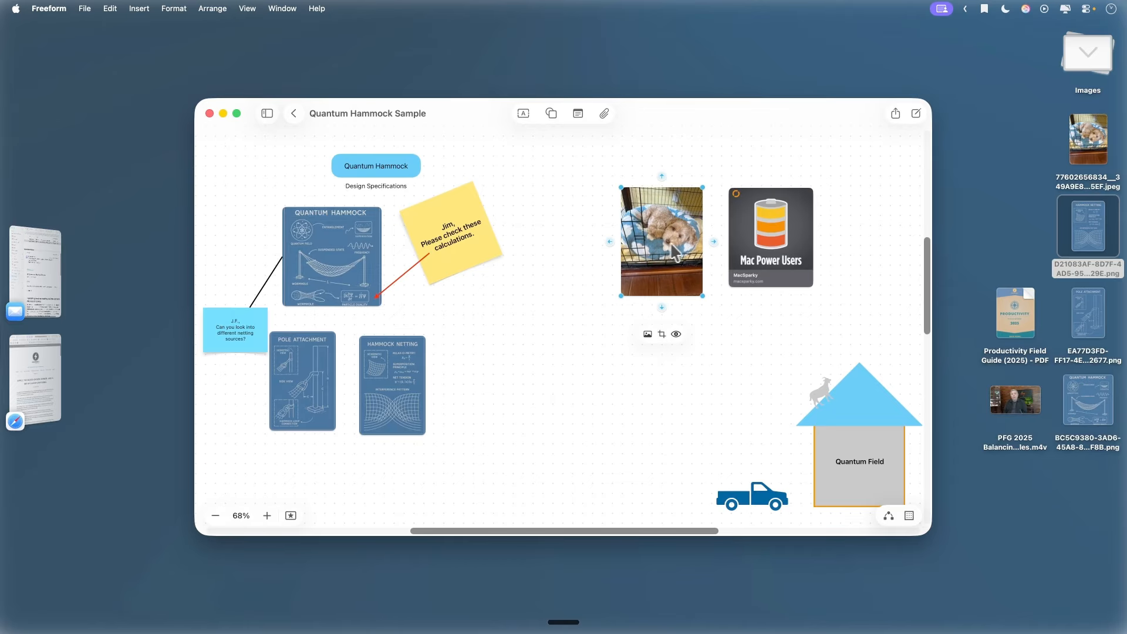
key(BackSpace)
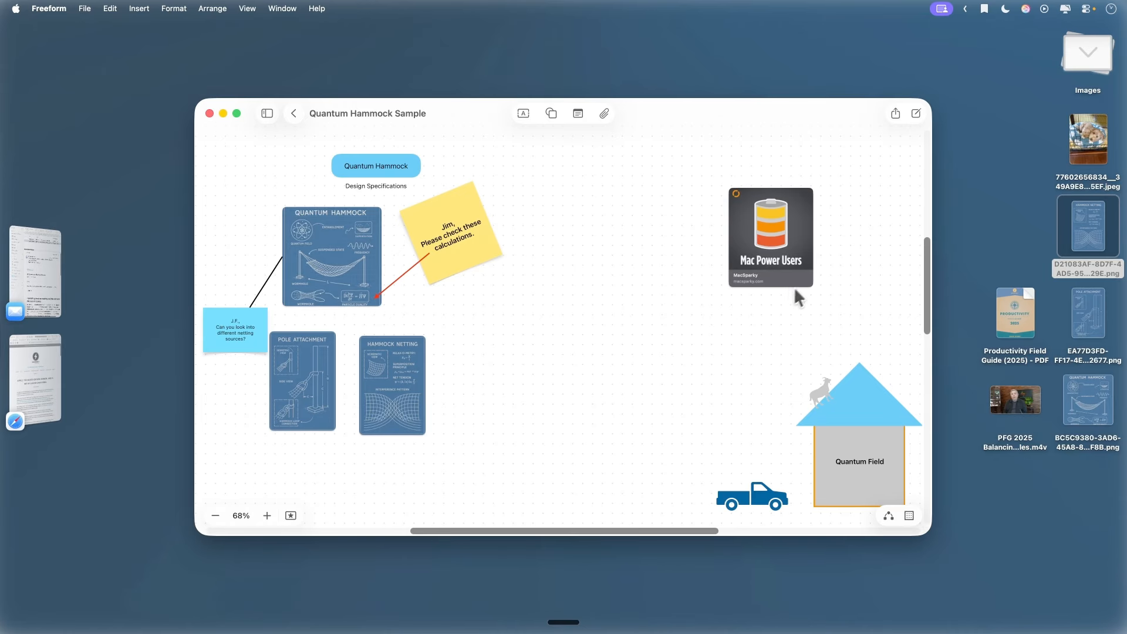
Step: Add the Productivity Field Guide (2025) PDF from the desktop to the empty area above and right of the Mac Power Users card
scroll(584, 273, down, 5)
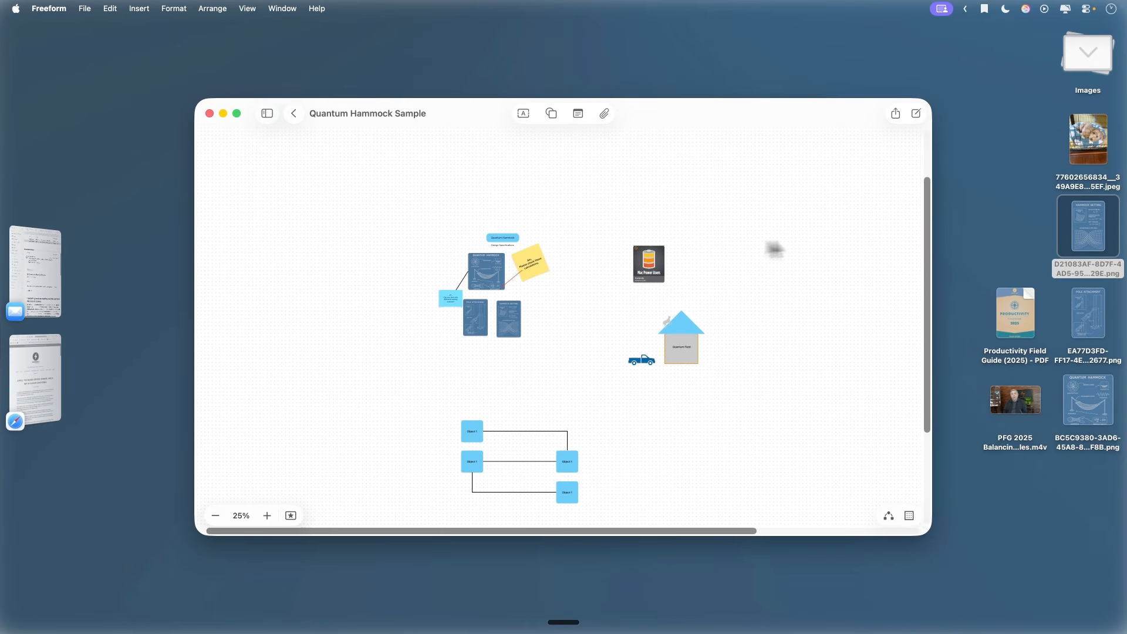
drag(1015, 317, 789, 183)
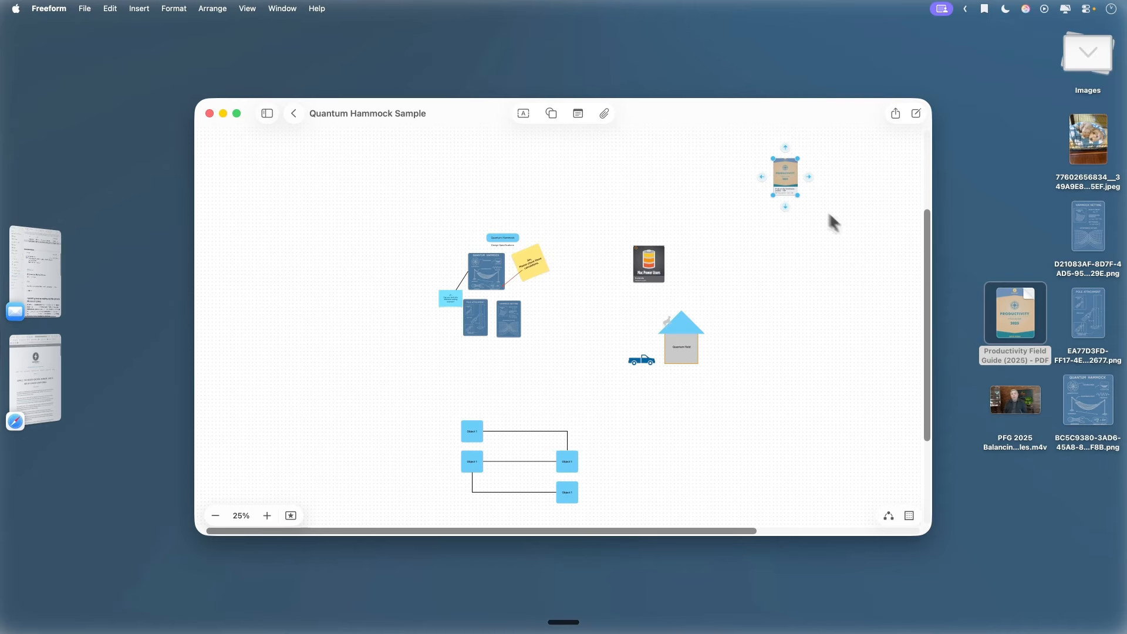
Step: Preview the Productivity Field Guide PDF, look through its table of contents and Front Matter pages, and close the preview
drag(717, 139, 865, 228)
key(super+shift+0)
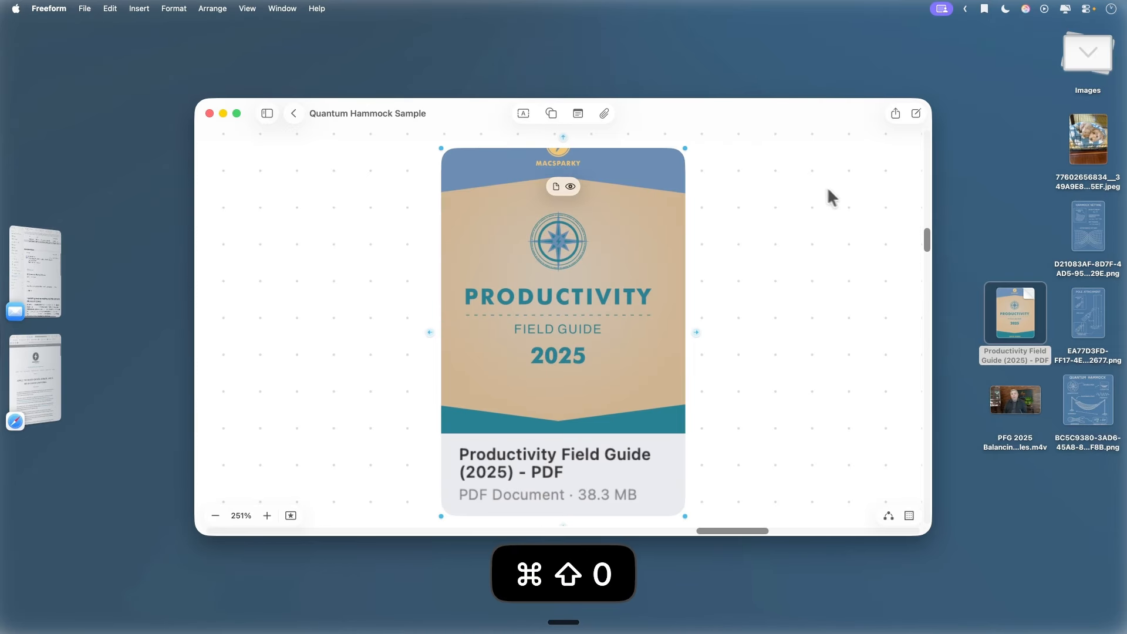
click(570, 186)
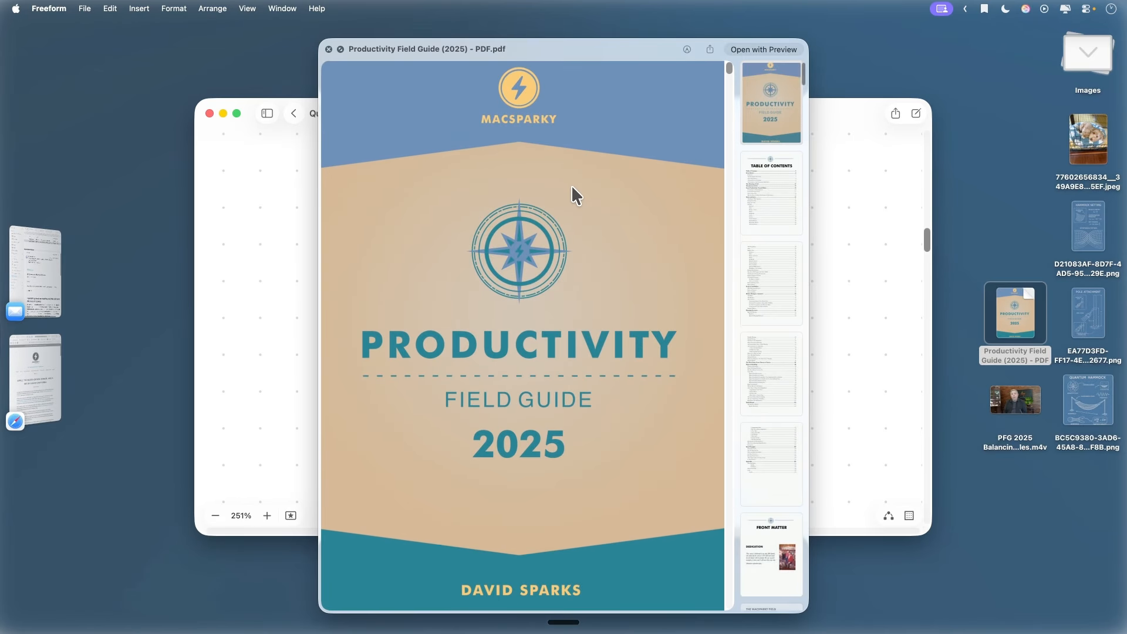
click(763, 200)
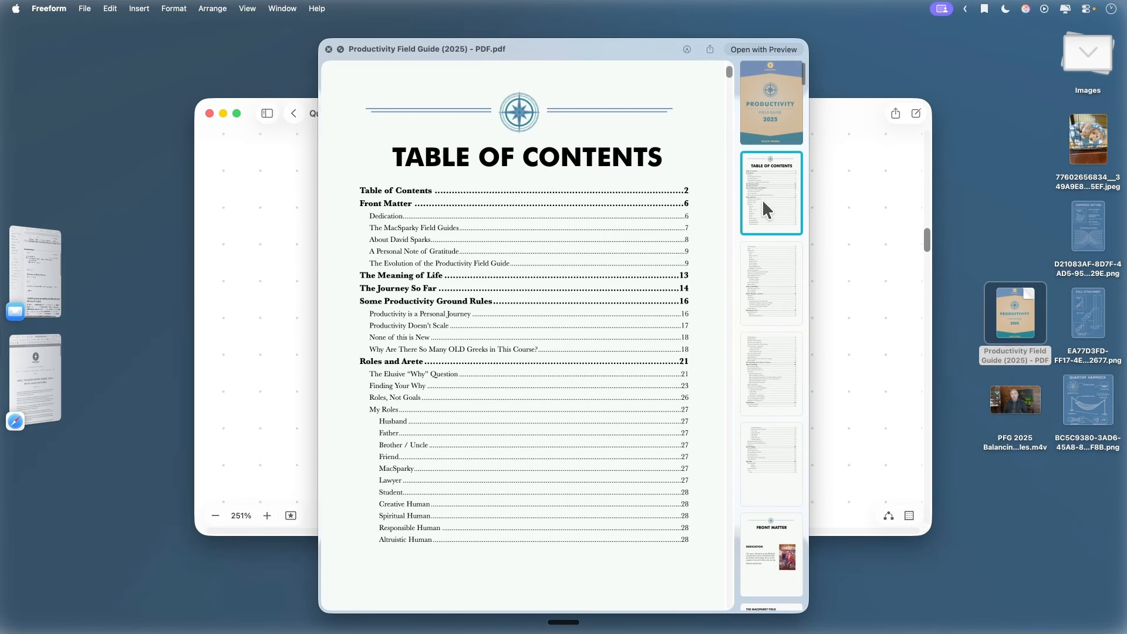
click(774, 277)
click(775, 371)
click(785, 469)
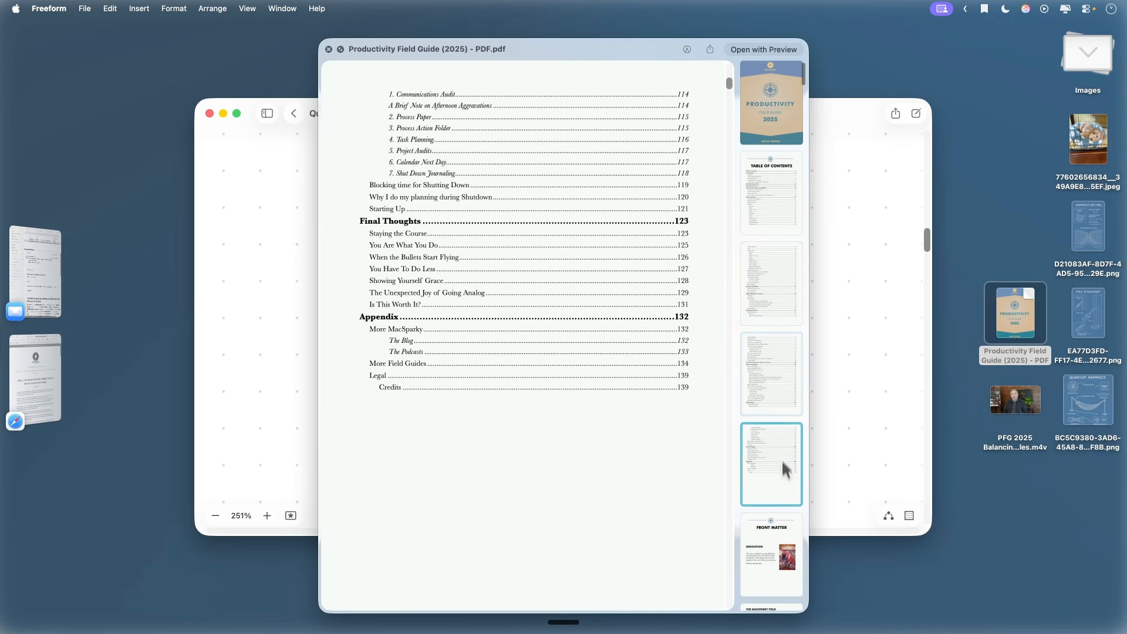
click(784, 550)
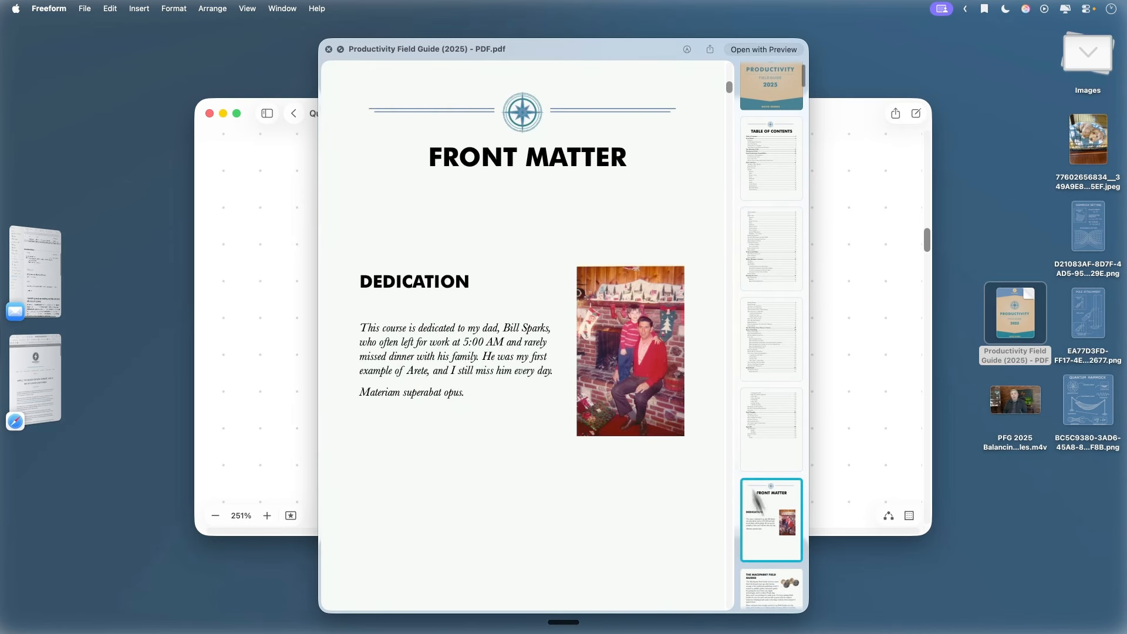
click(329, 50)
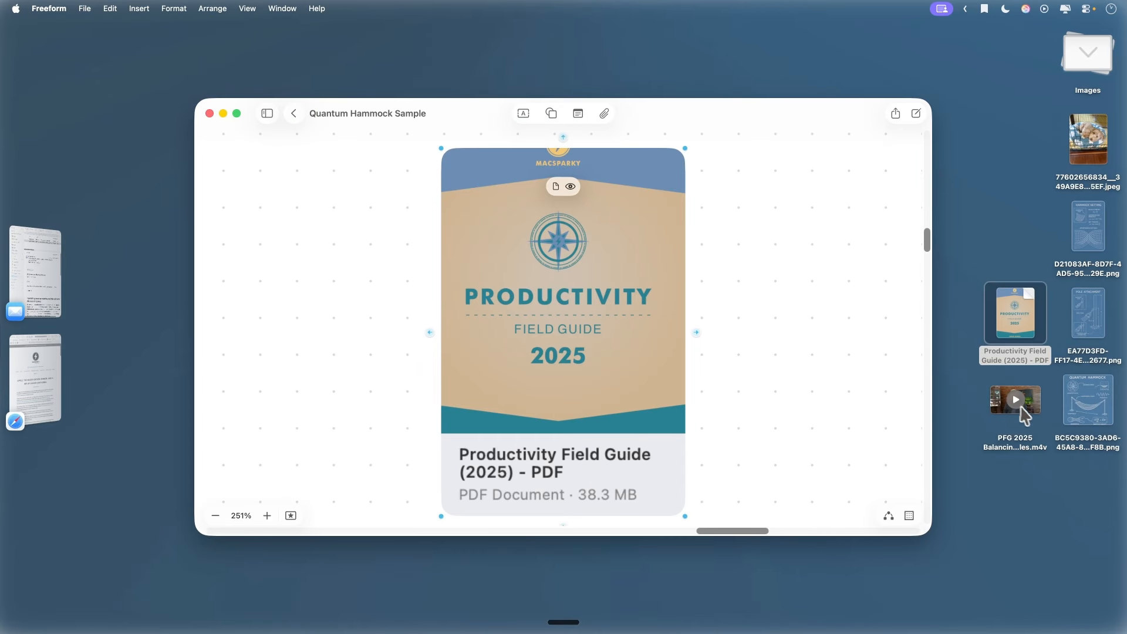
Step: Place the PFG 2025 video from the desktop to the right of the Productivity Field Guide PDF, and play and pause it
drag(1025, 416, 843, 334)
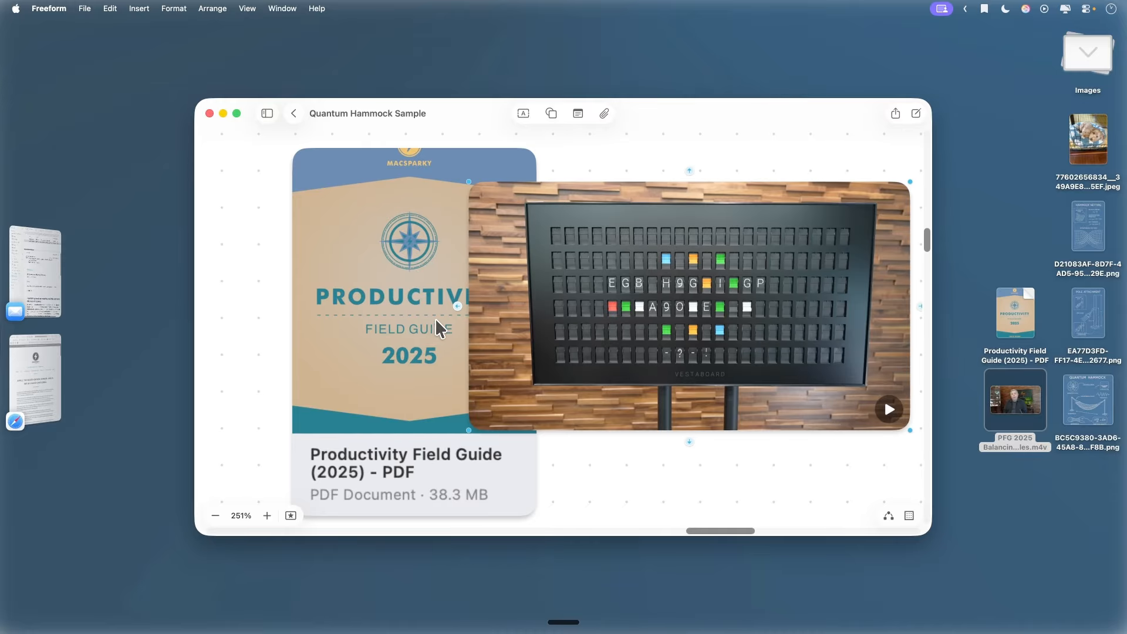
scroll(456, 330, down, 5)
drag(558, 304, 652, 323)
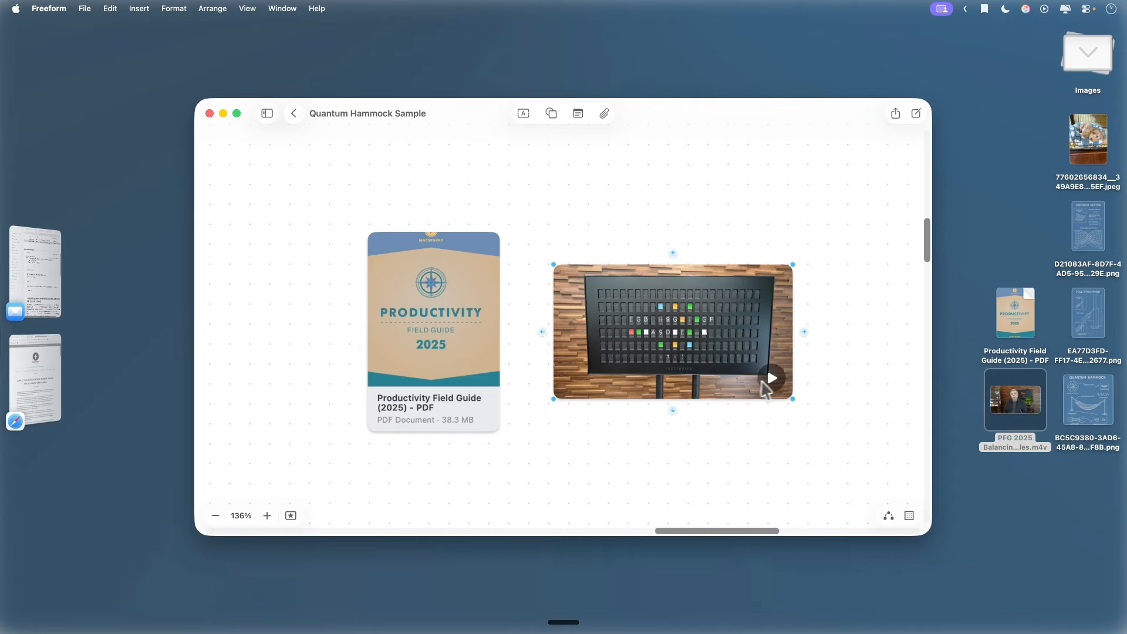
click(769, 377)
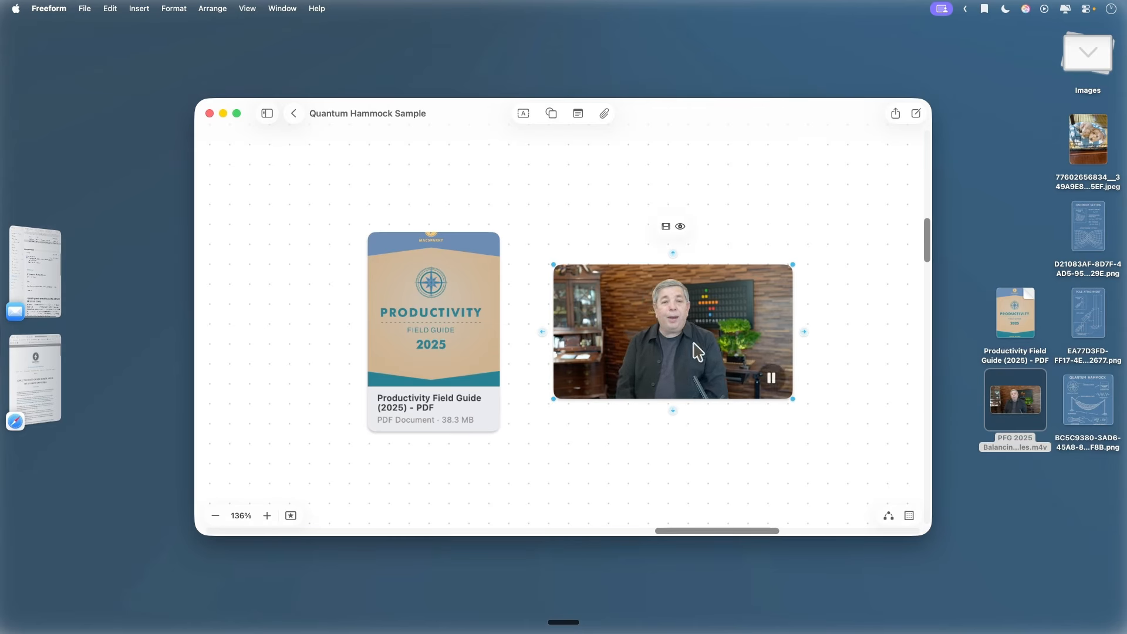
click(770, 385)
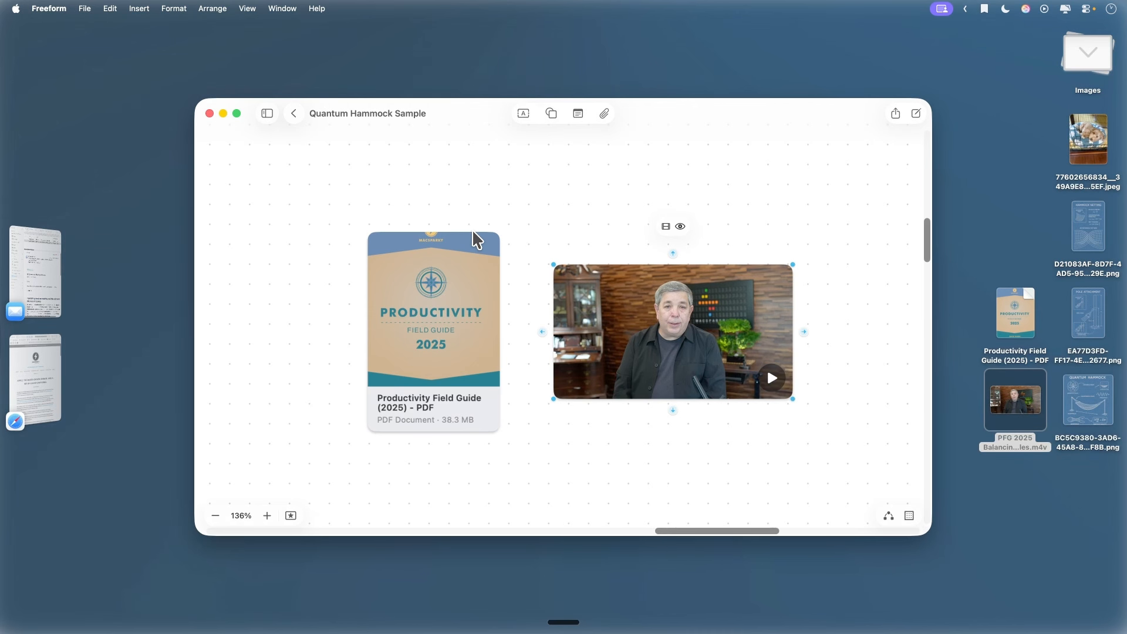
Step: Bring the Quantum Hammock design area of the board back into view
scroll(472, 228, down, 10)
scroll(472, 229, left, 5)
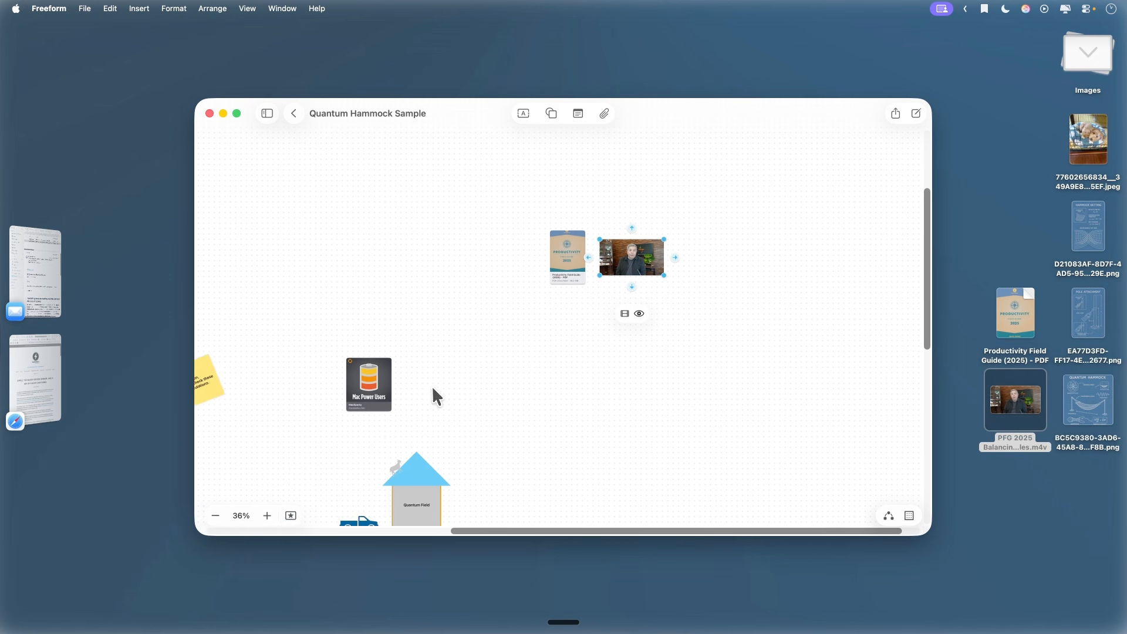
scroll(437, 387, left, 2)
key(space)
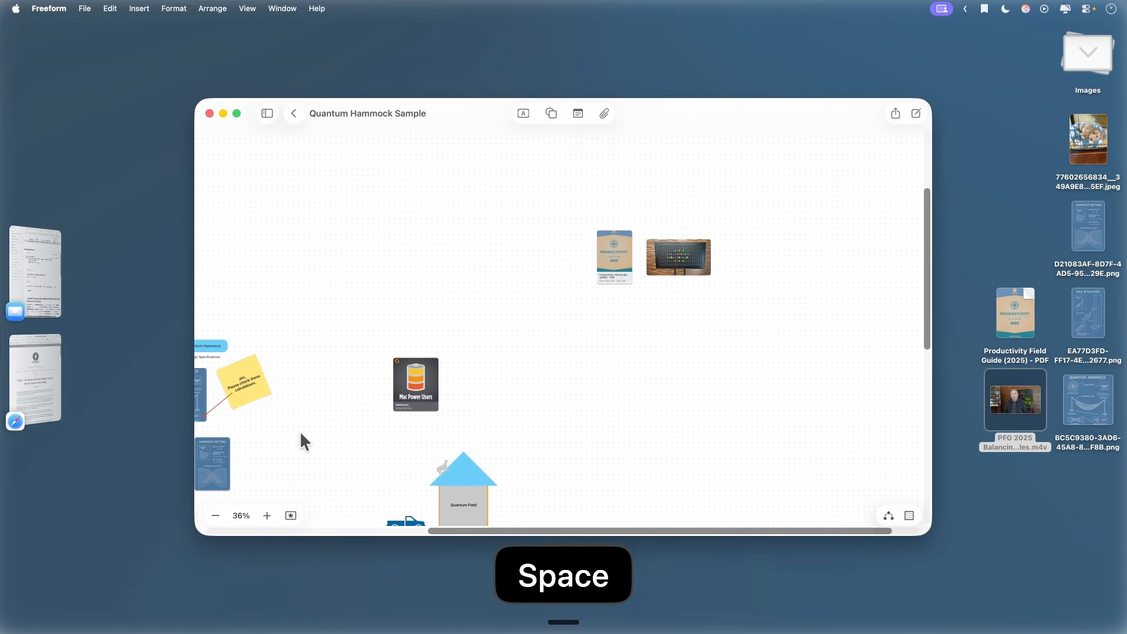
drag(305, 430, 624, 385)
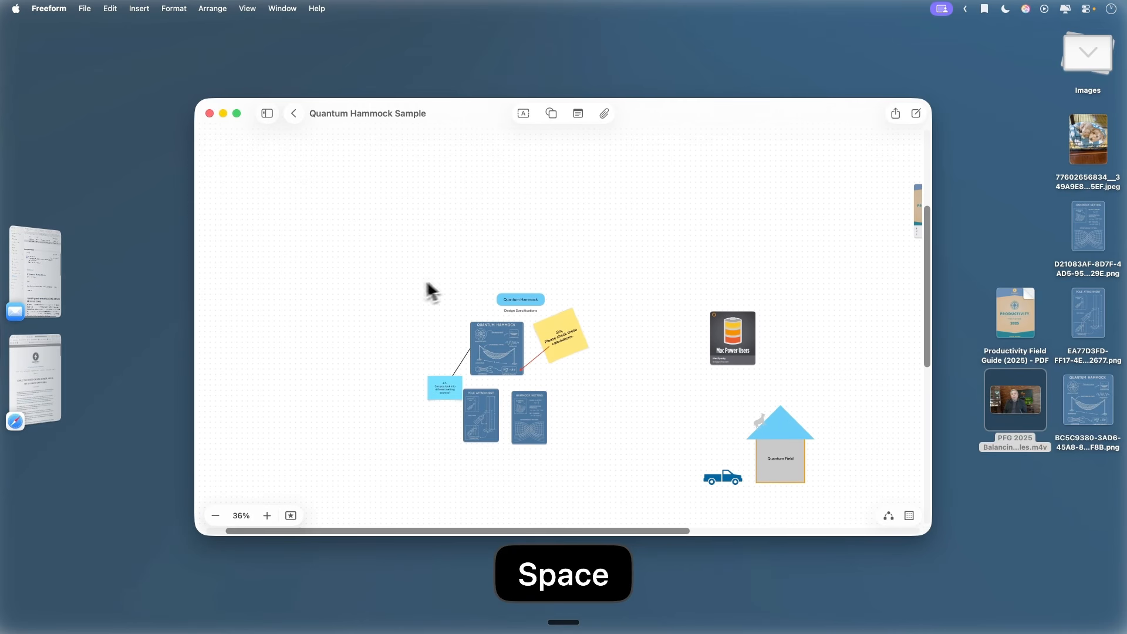
Step: Select all Quantum Hammock design images, notes and connectors, zoom the board to fit the selection, and clear the selection
drag(366, 286, 632, 459)
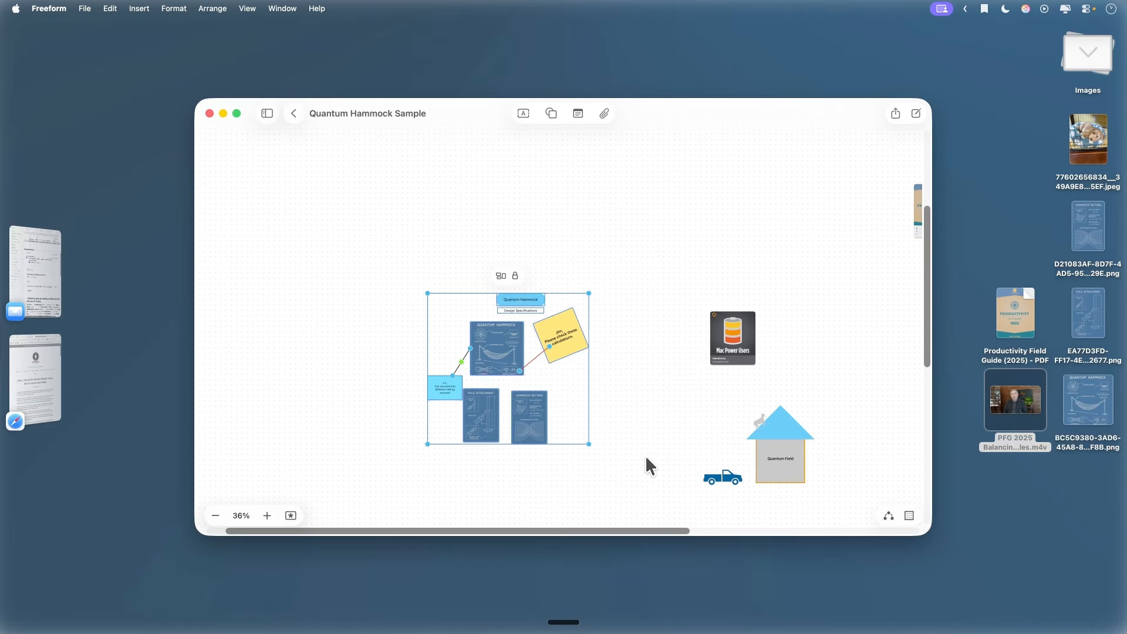
key(super+shift+0)
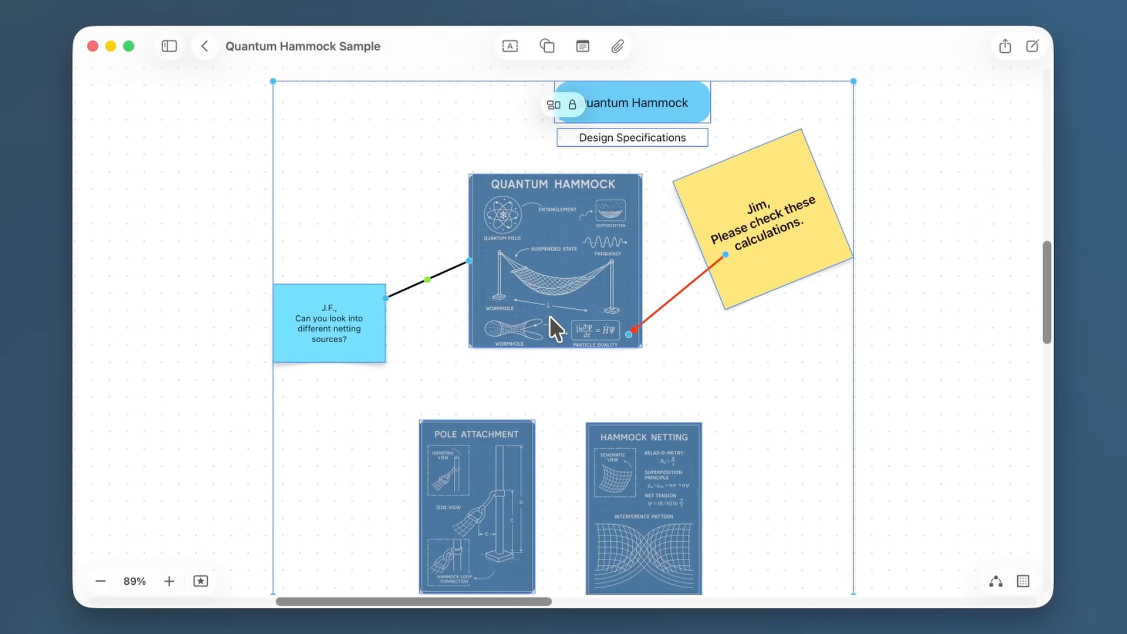
click(721, 421)
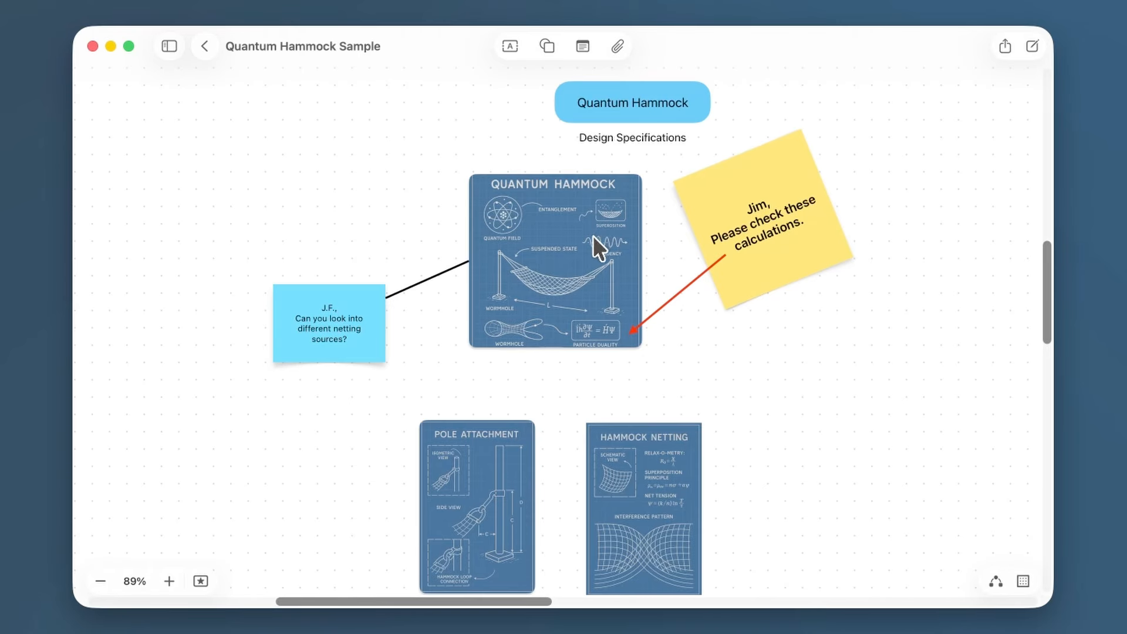
Step: Turn off the round corners and the shadow on the Quantum Hammock blueprint image
click(542, 234)
right_click(541, 233)
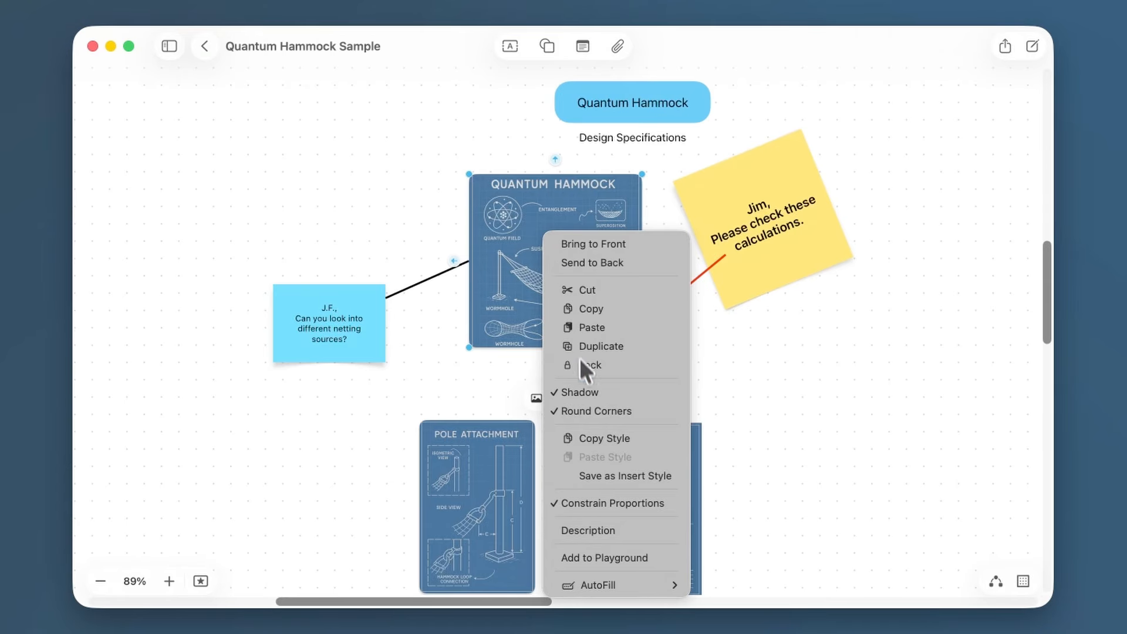
click(584, 407)
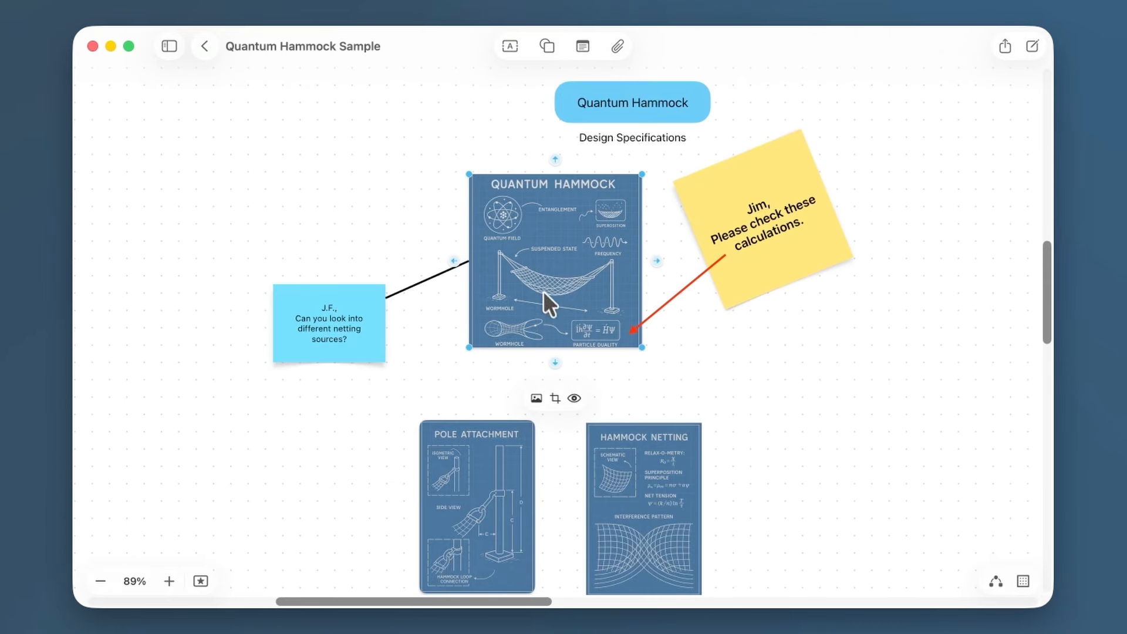
right_click(541, 288)
click(597, 446)
right_click(550, 309)
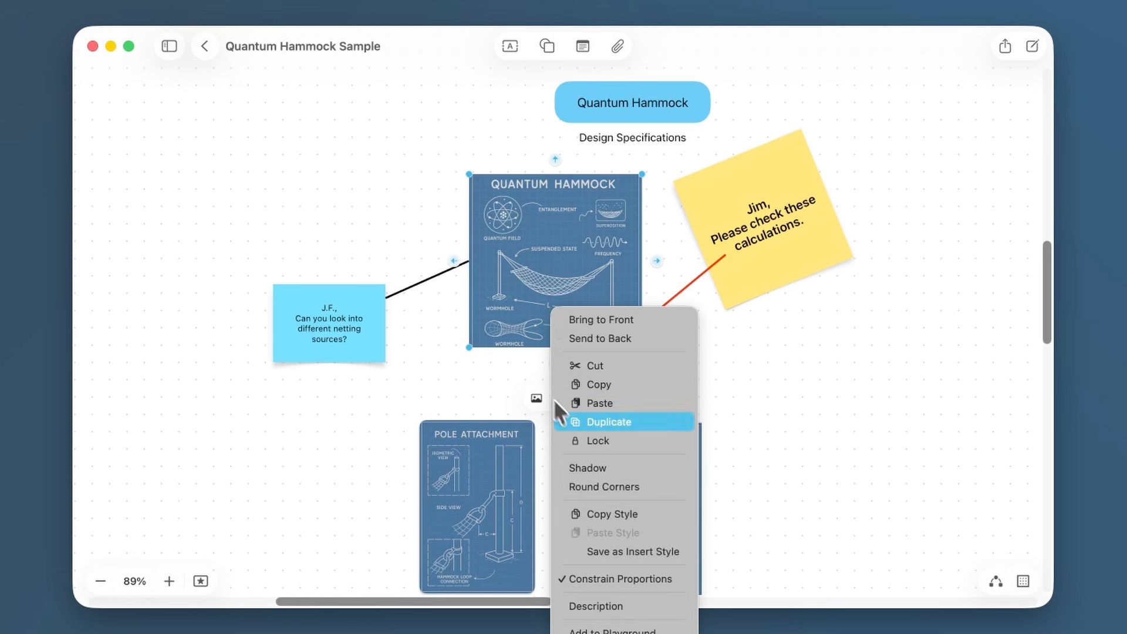
click(584, 439)
click(432, 367)
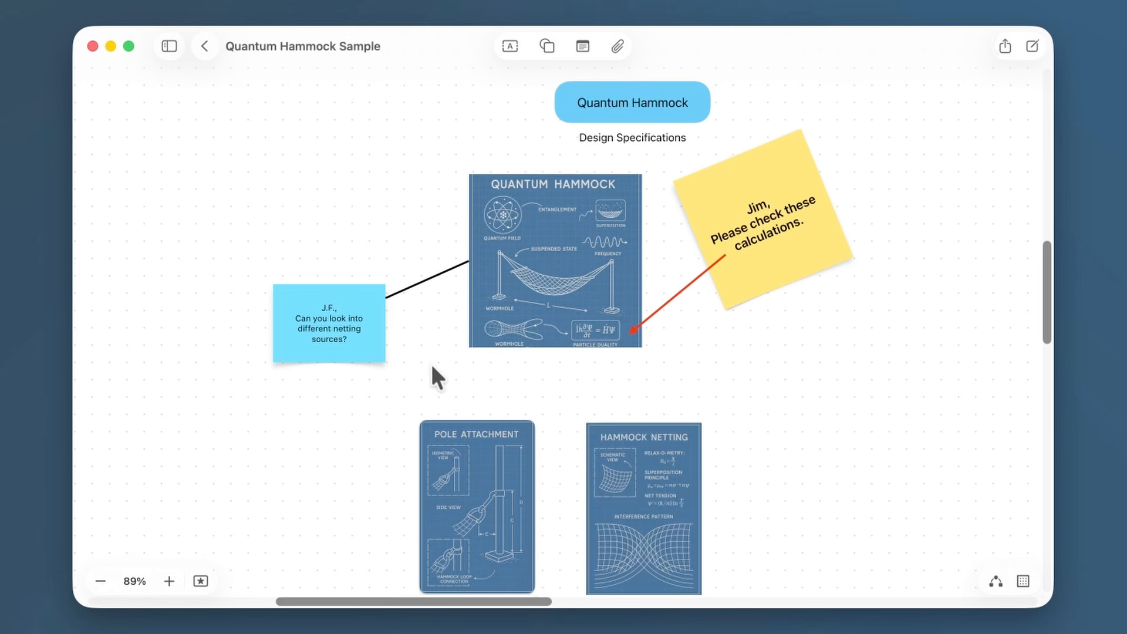
Step: Open the crop controls for the Quantum Hammock blueprint image and try the zoom slider
click(569, 258)
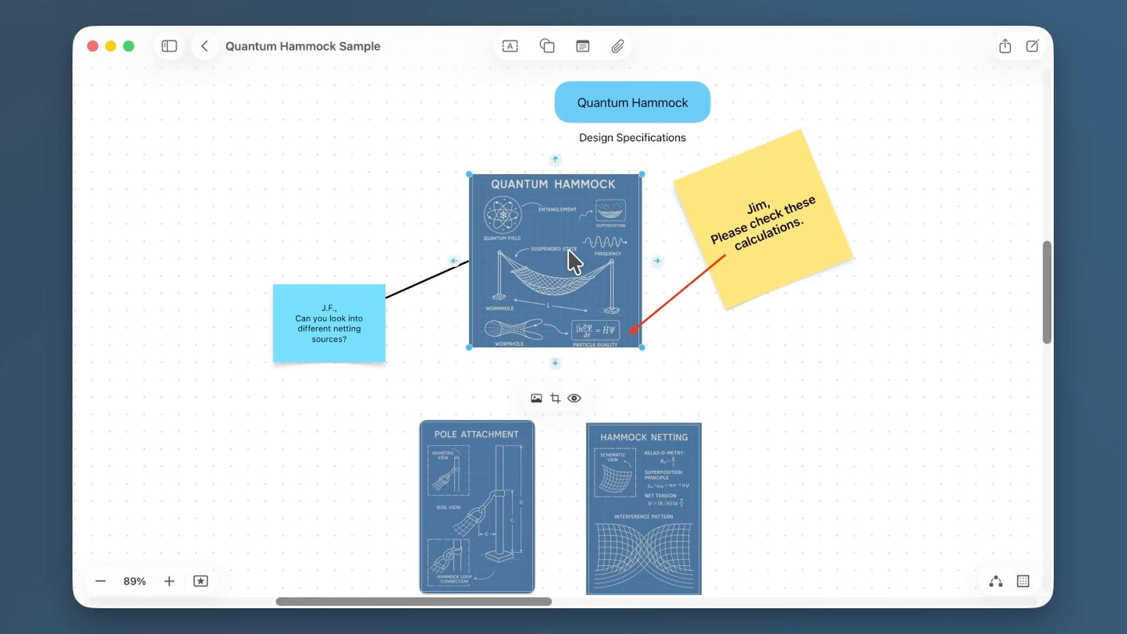
click(555, 398)
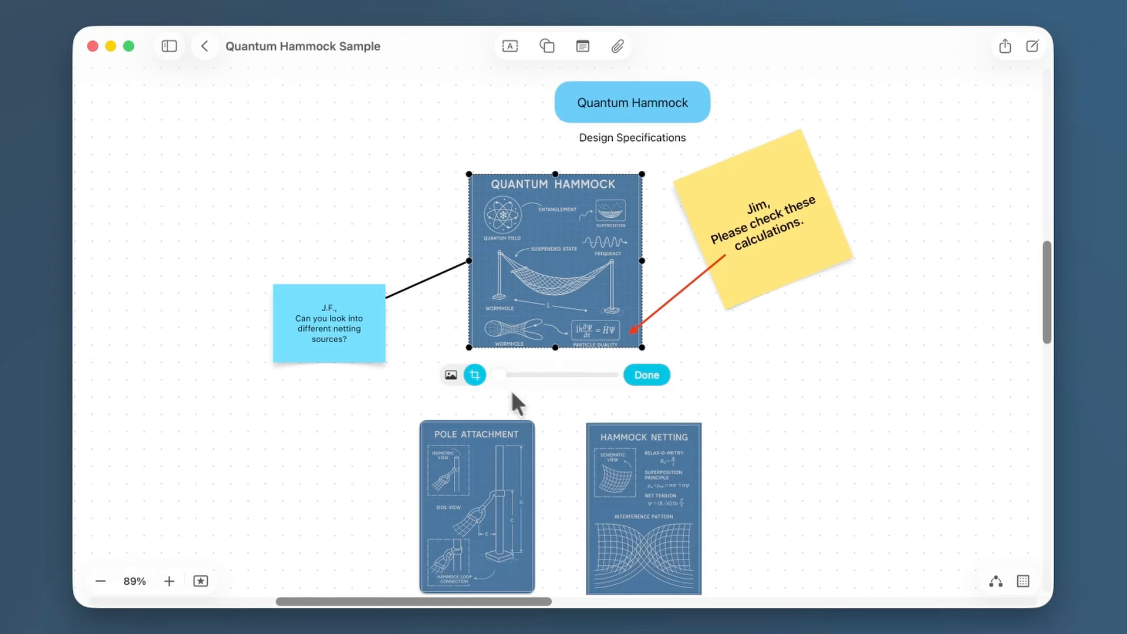
drag(499, 375, 460, 375)
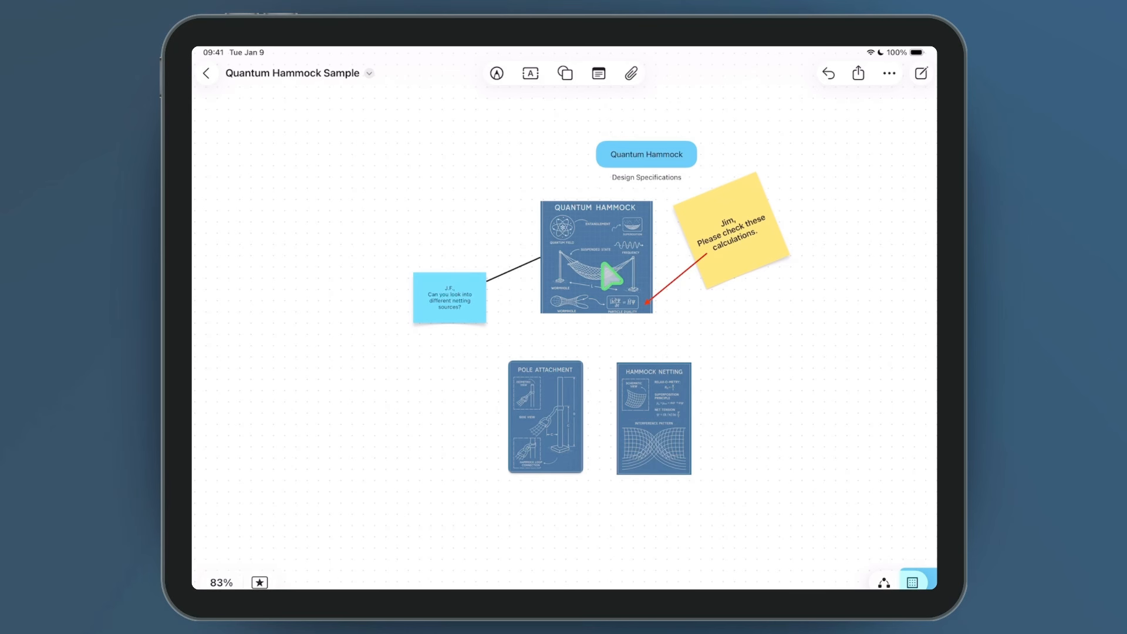
Step: On the iPad board, open the Quantum Hammock blueprint image's additional options and show its style choices
click(605, 267)
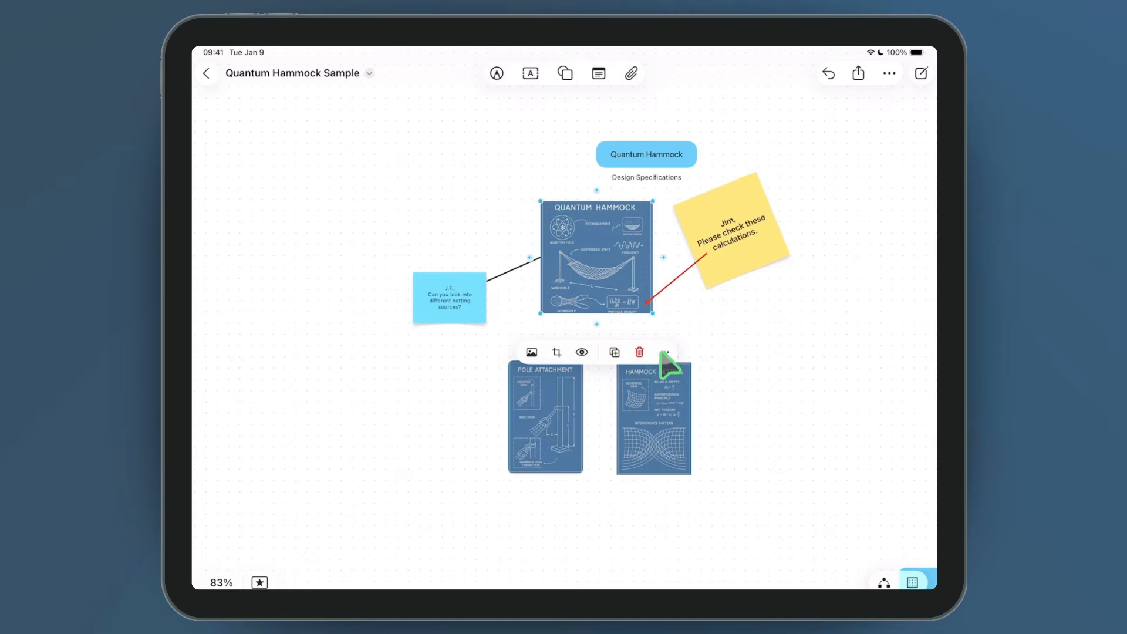
click(664, 353)
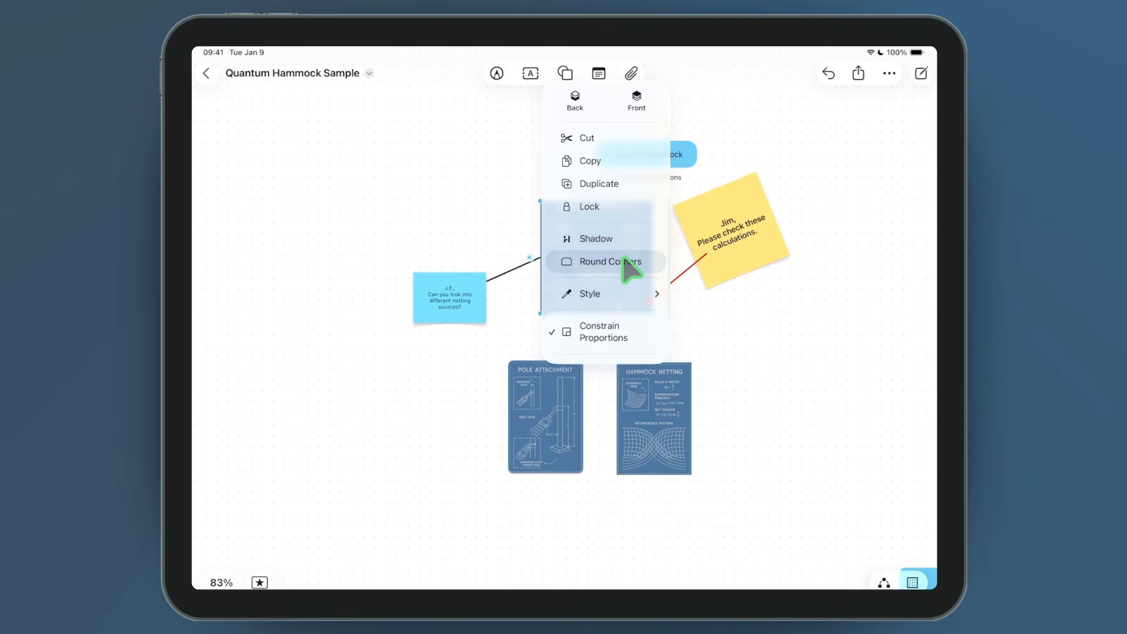
click(631, 291)
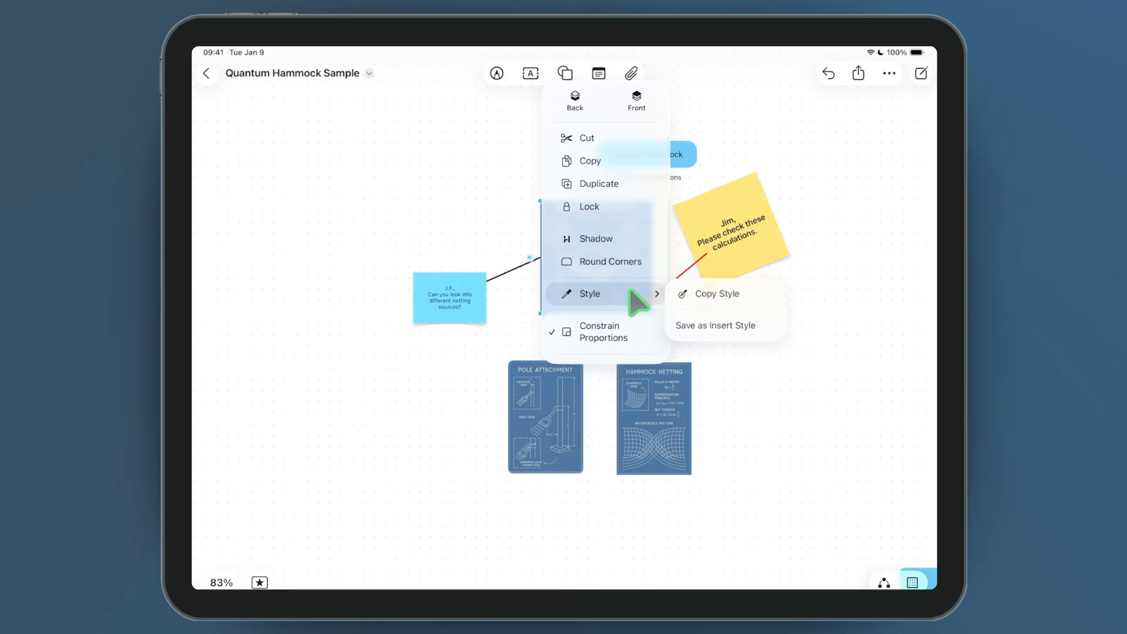